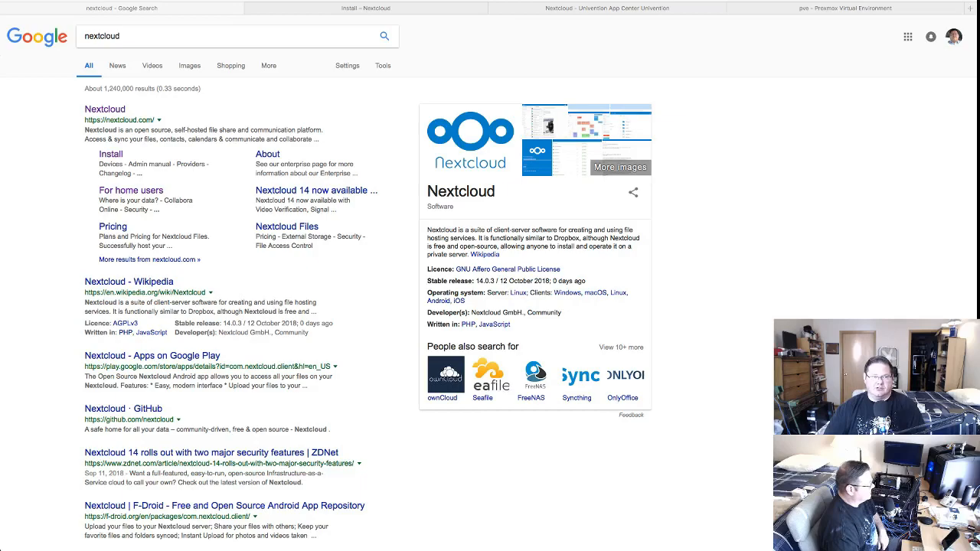
Step: On the Nextcloud install page, show the Appliances options under Get Nextcloud Server's Download
{"action": "left_click", "coordinate": [366, 8]}
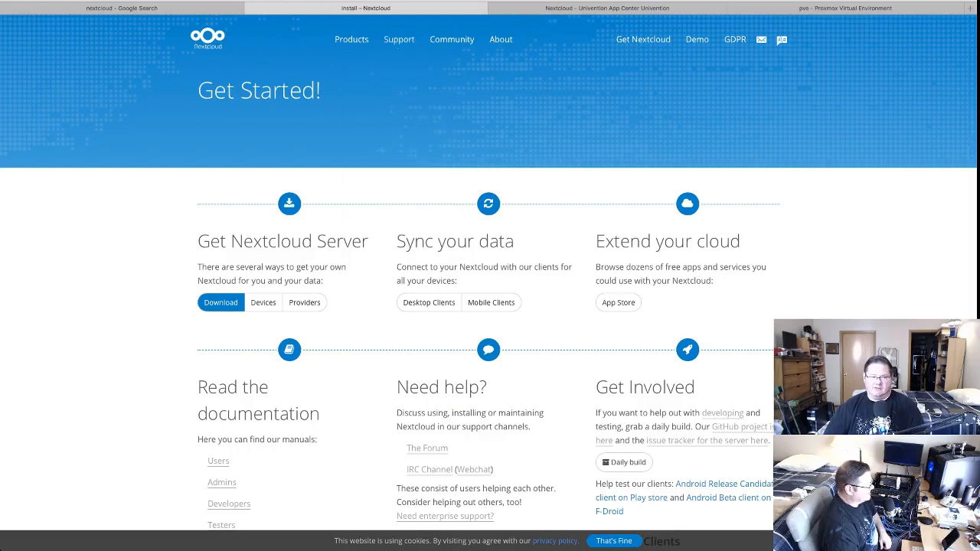
{"action": "left_click", "coordinate": [221, 303]}
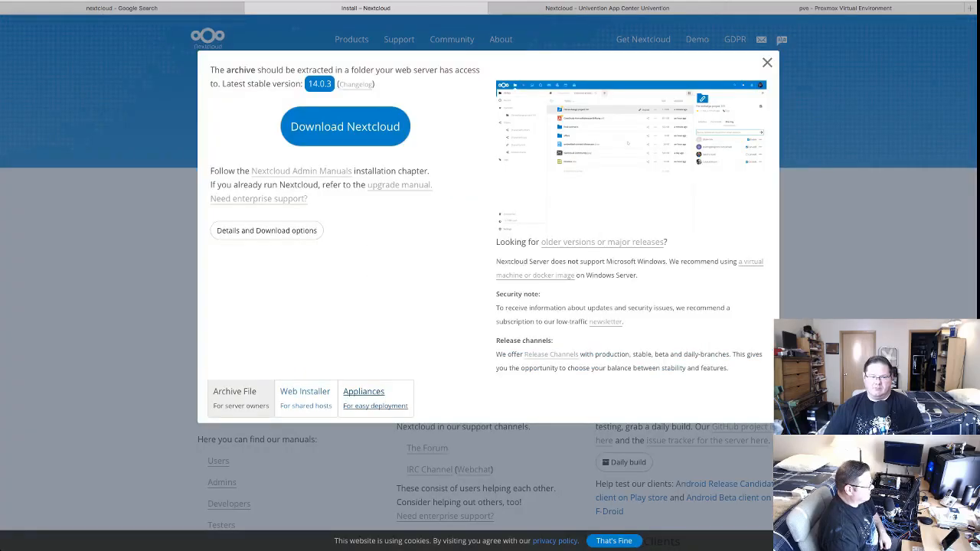
{"action": "left_click", "coordinate": [363, 395]}
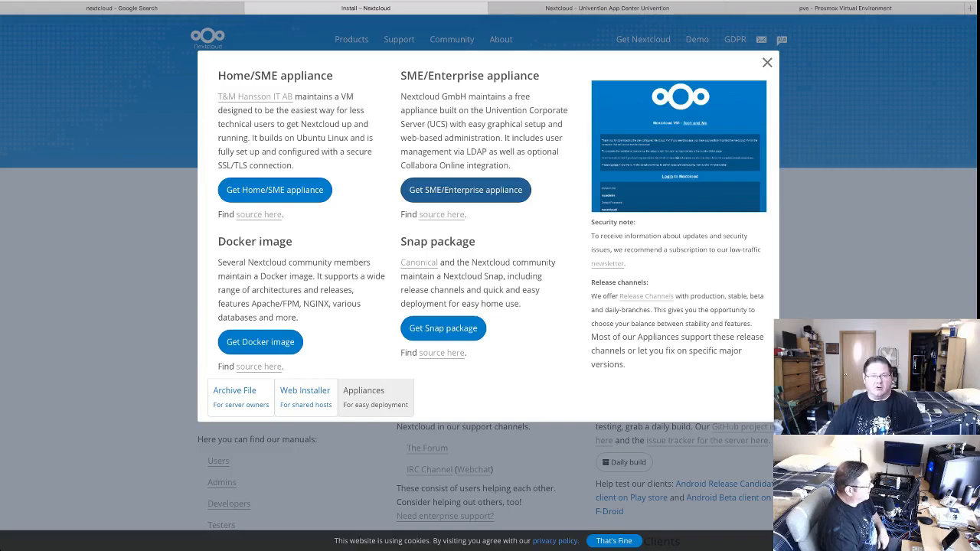
Step: Follow 'Get SME/Enterprise appliance' to the Univention App Center Nextcloud page with KVM image downloads
{"action": "left_click", "coordinate": [465, 190]}
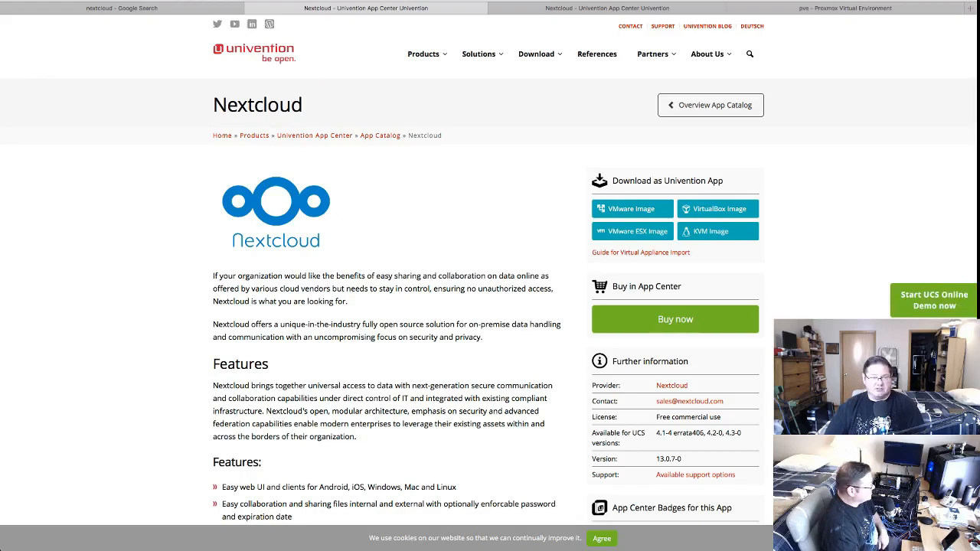
{"action": "mouse_move", "coordinate": [479, 54]}
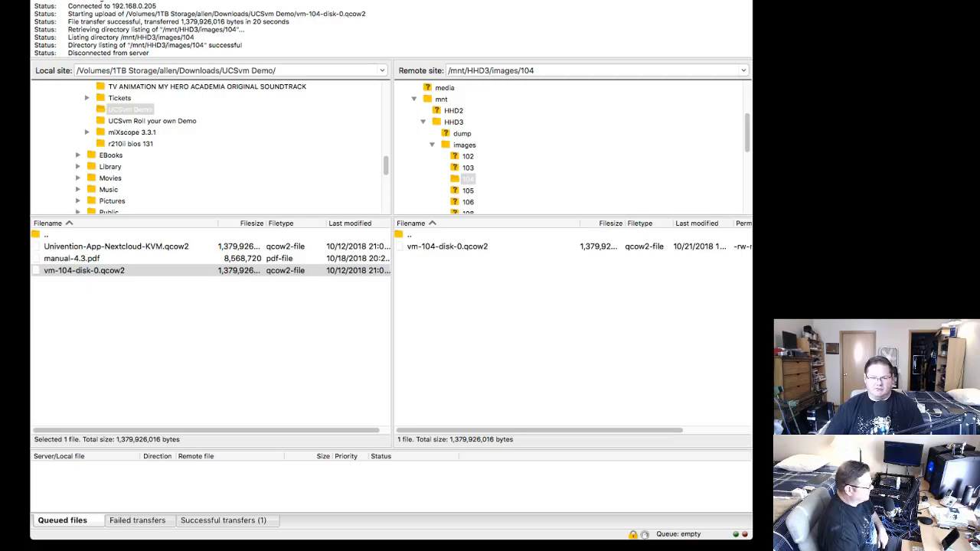
Step: In FileZilla, compare local Univention-App-Nextcloud-KVM.qcow2 with remote vm-104-disk-0.qcow2, then return to the browser
{"action": "key", "text": "super+Tab"}
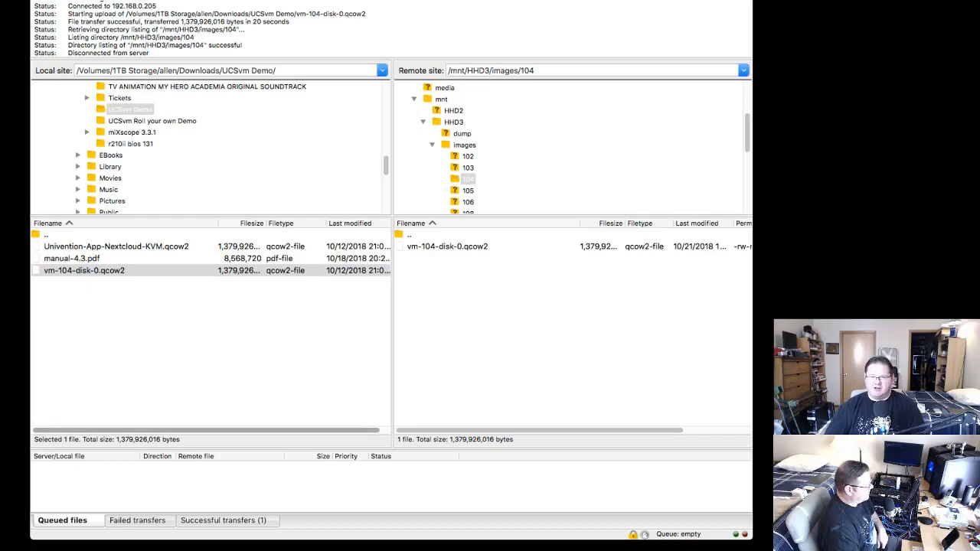
{"action": "left_click", "coordinate": [116, 246]}
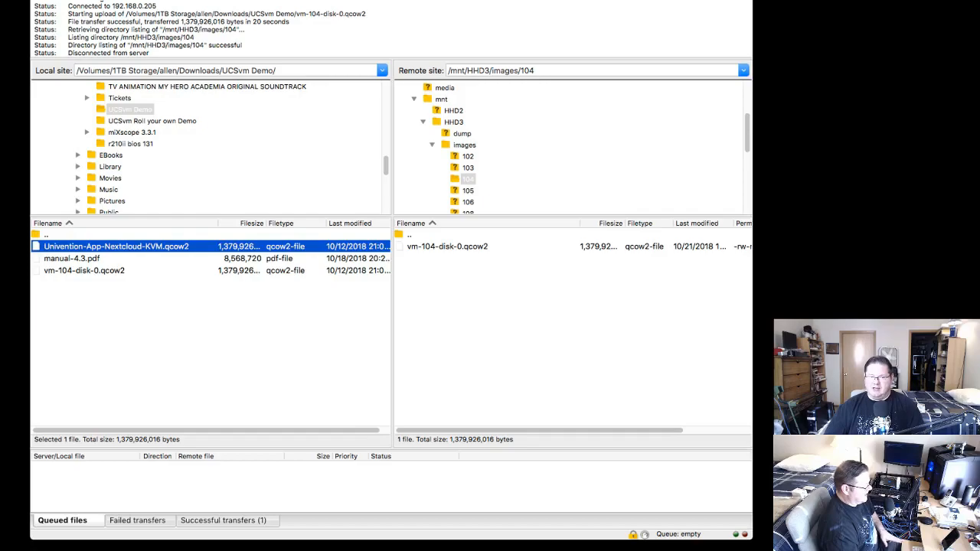
{"action": "left_click", "coordinate": [447, 247]}
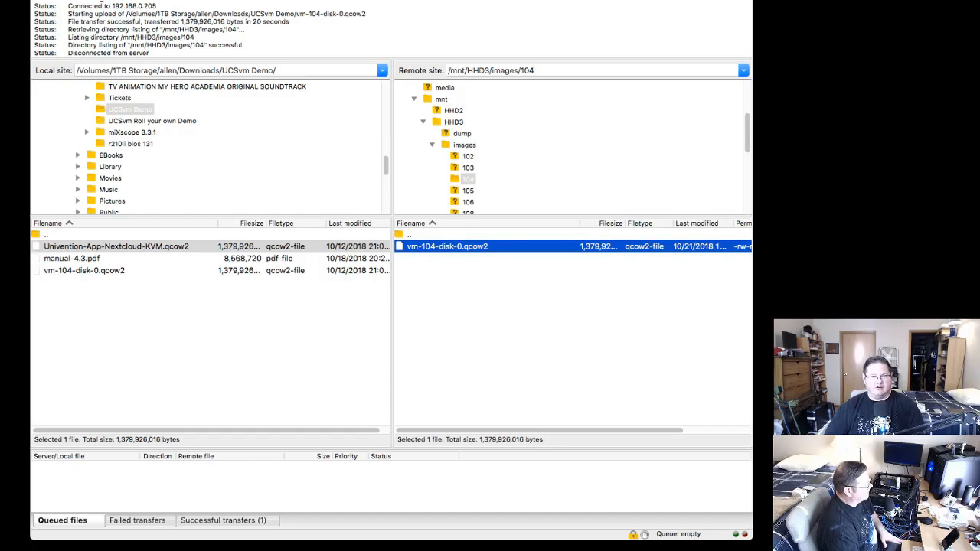
{"action": "key", "text": "super+Tab"}
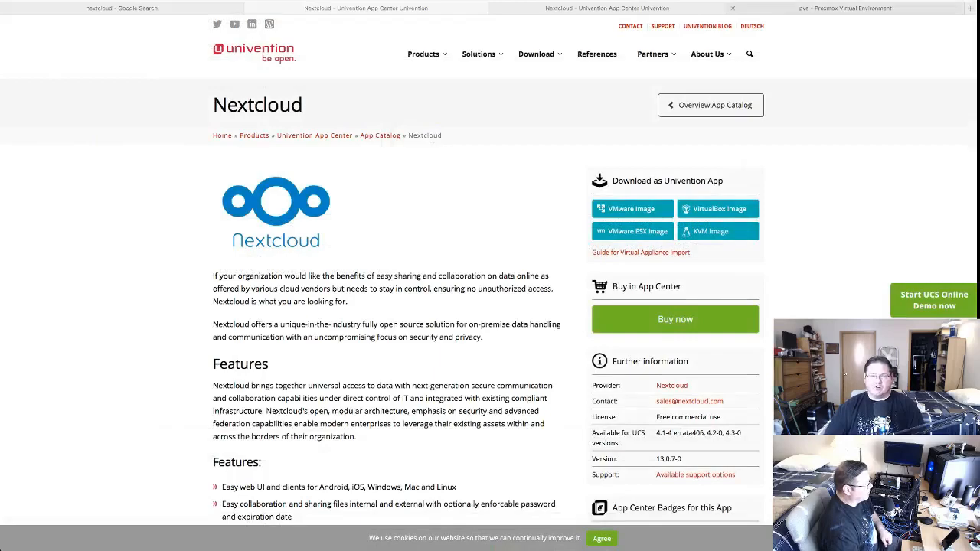
Step: In Proxmox, start a new VM with ID 108 and name it 'test'
{"action": "left_click", "coordinate": [844, 8]}
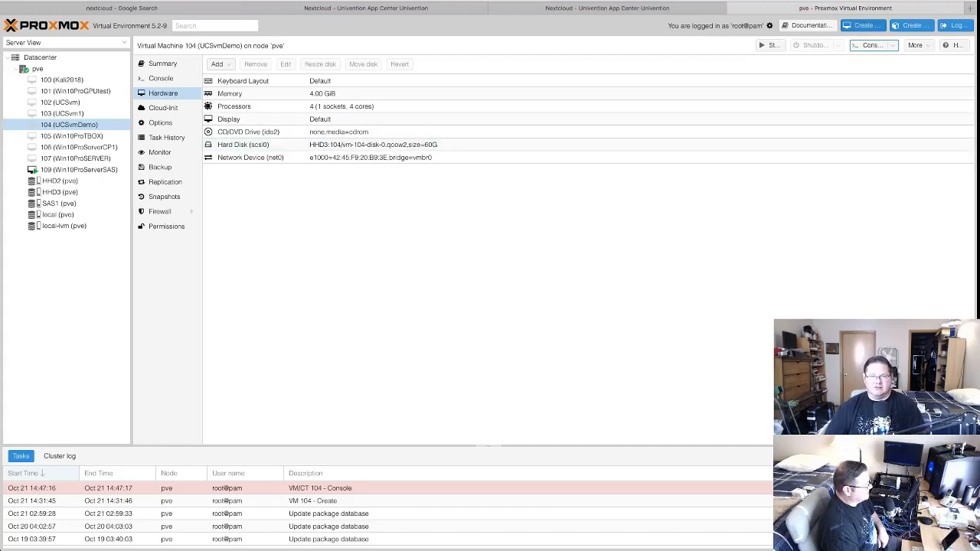
{"action": "left_click", "coordinate": [862, 26]}
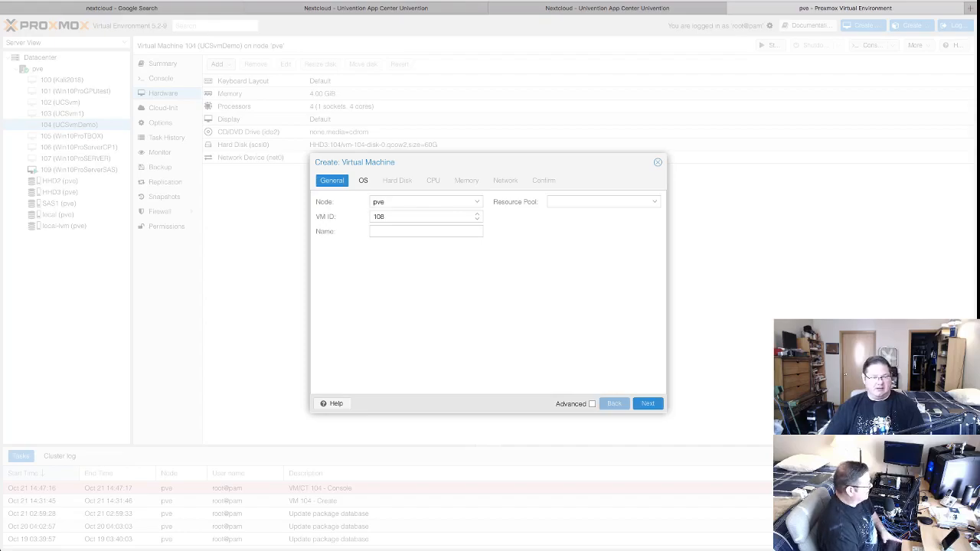
{"action": "left_click", "coordinate": [426, 231]}
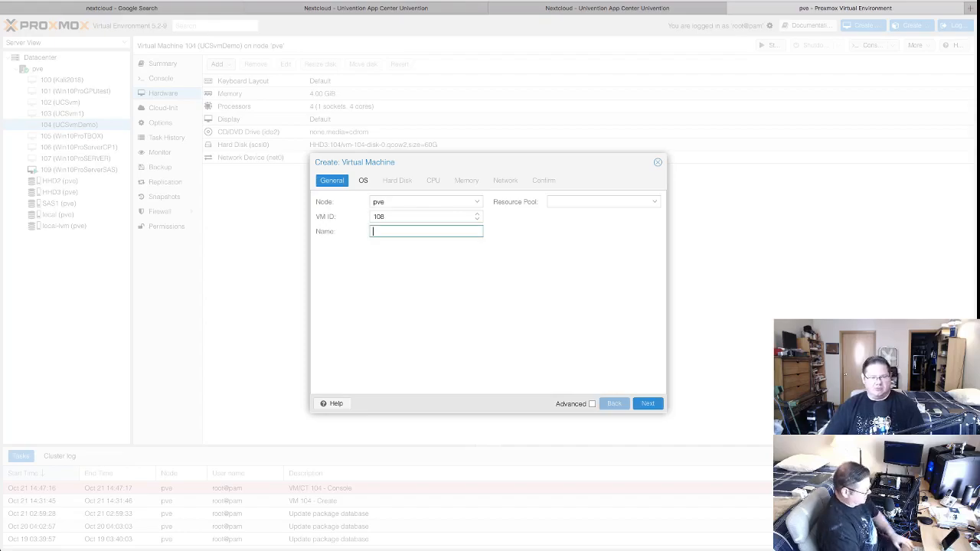
{"action": "type", "text": "ucs"}
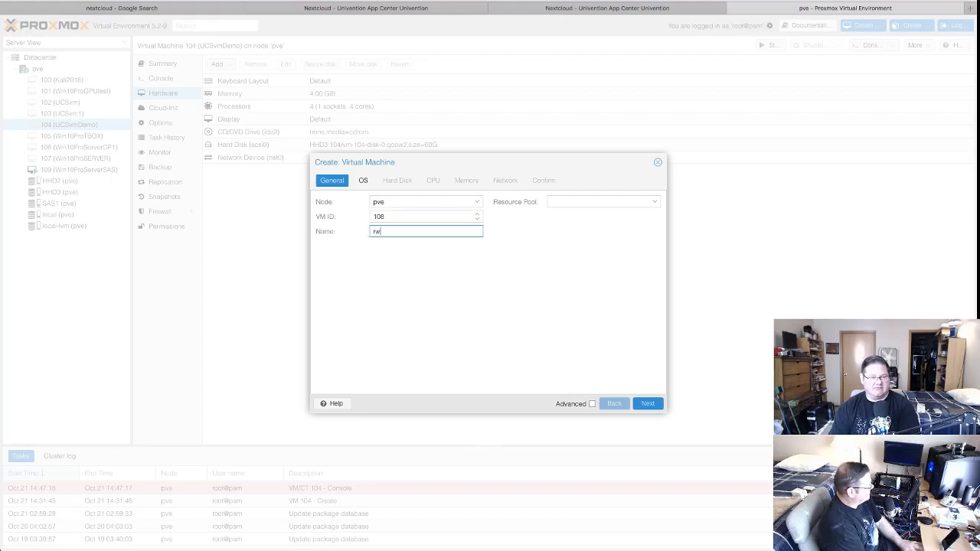
{"action": "key", "text": "BackSpace"}
{"action": "key", "text": "BackSpace"}
{"action": "key", "text": "BackSpace"}
{"action": "type", "text": "test"}
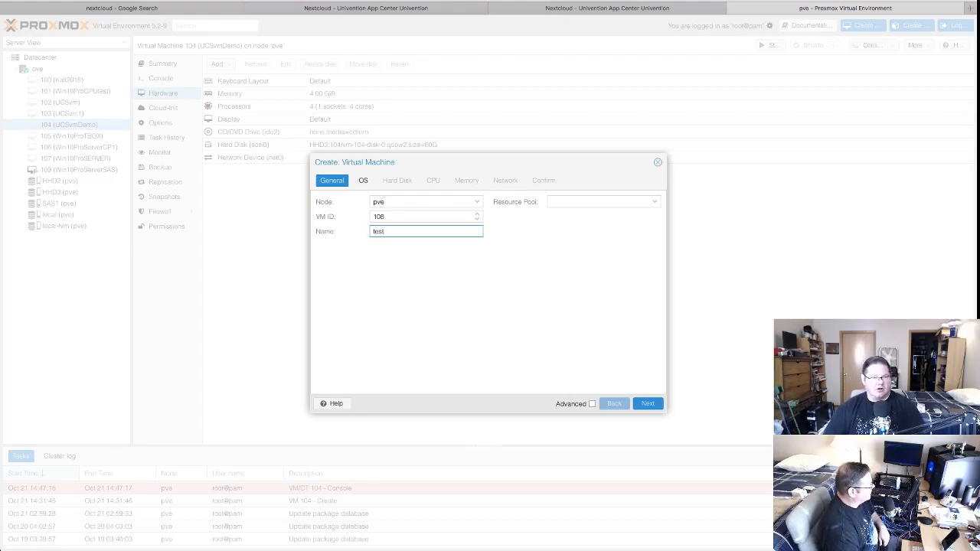
Step: Choose 'Do not use any media' for the guest OS and go to the Hard Disk settings
{"action": "left_click", "coordinate": [362, 180]}
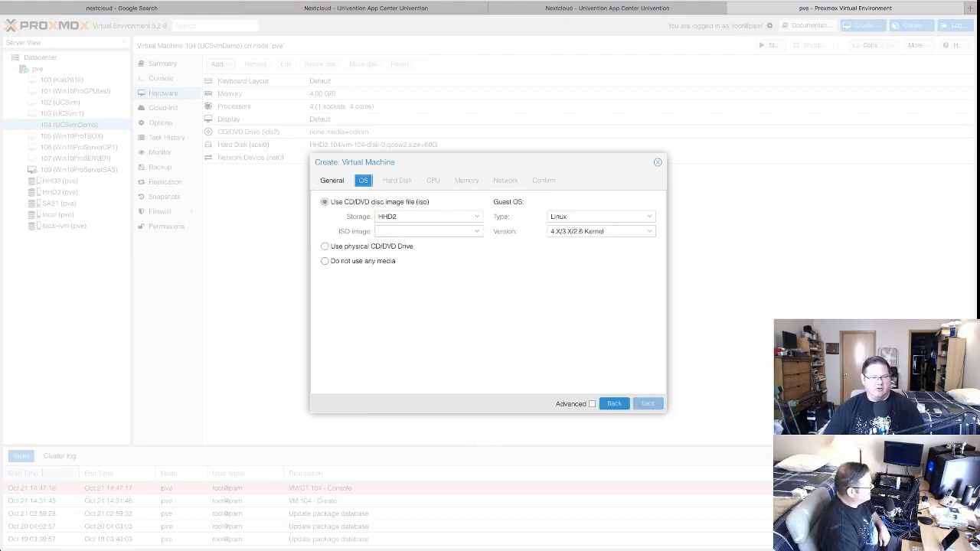
{"action": "left_click", "coordinate": [325, 261]}
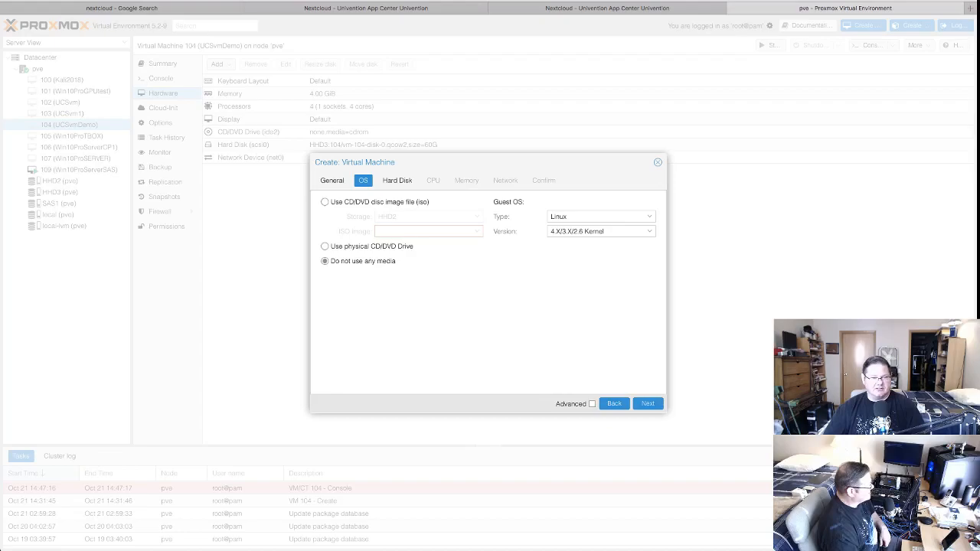
{"action": "left_click", "coordinate": [397, 180]}
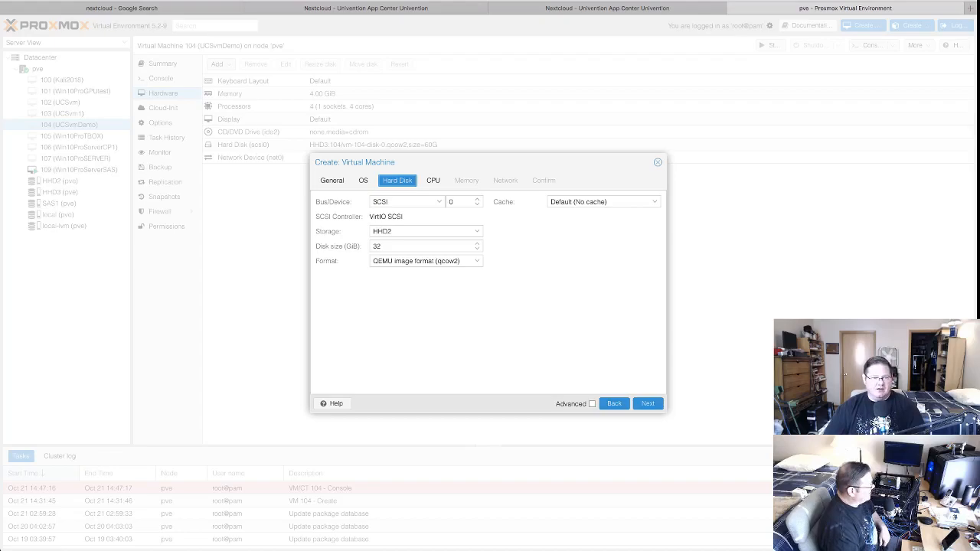
{"action": "left_click", "coordinate": [390, 247]}
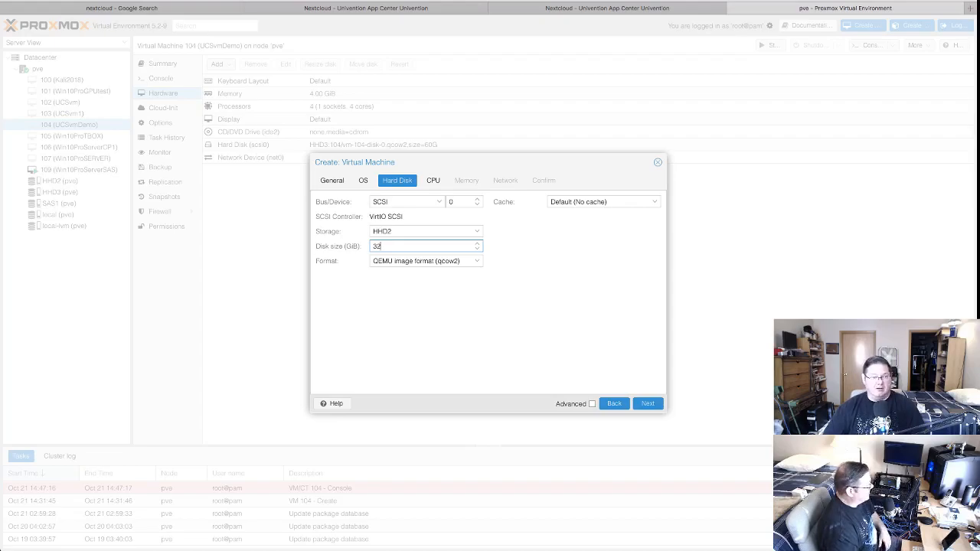
Step: Change the disk size from 32 to 60 GiB and raise the CPU cores to 4
{"action": "key", "text": "BackSpace"}
{"action": "key", "text": "BackSpace"}
{"action": "type", "text": "60"}
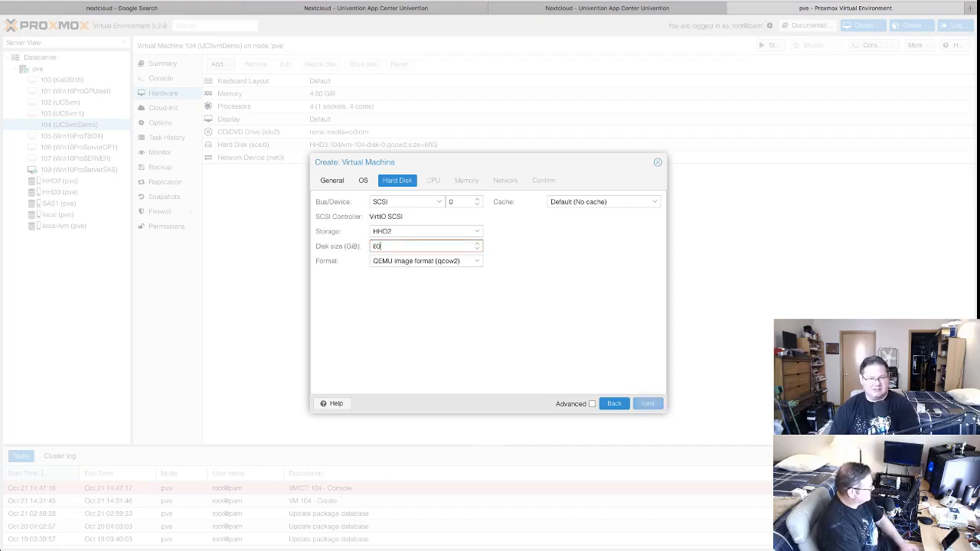
{"action": "left_click", "coordinate": [648, 404]}
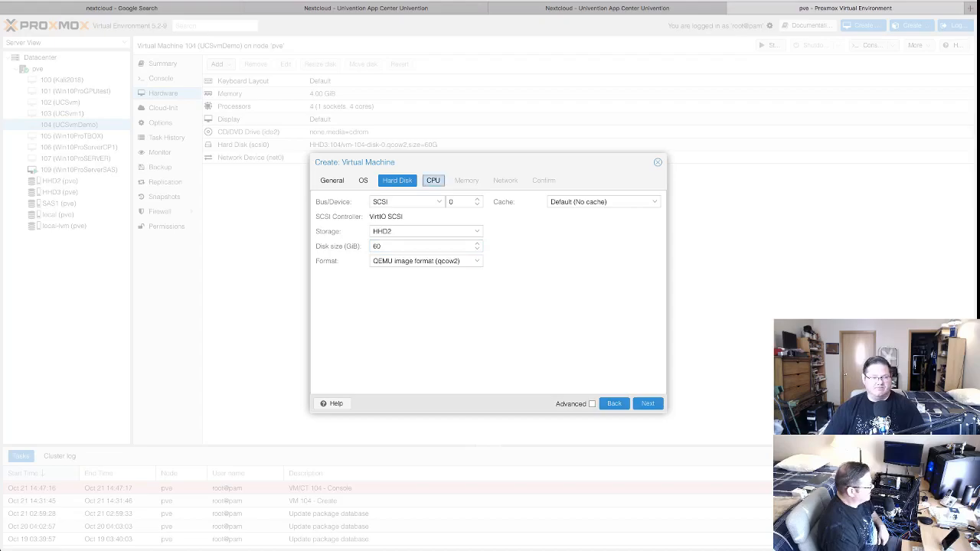
{"action": "left_click", "coordinate": [434, 181]}
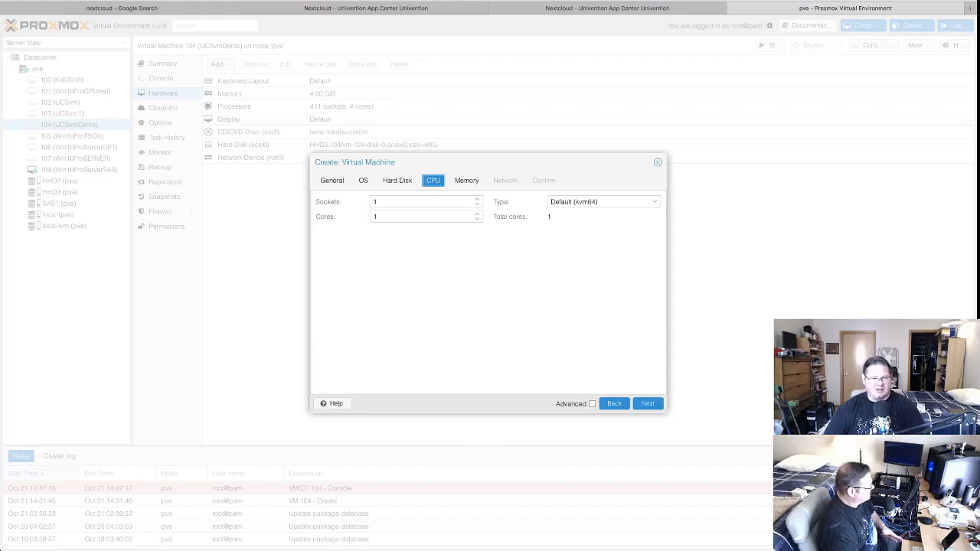
{"action": "left_click", "coordinate": [477, 214]}
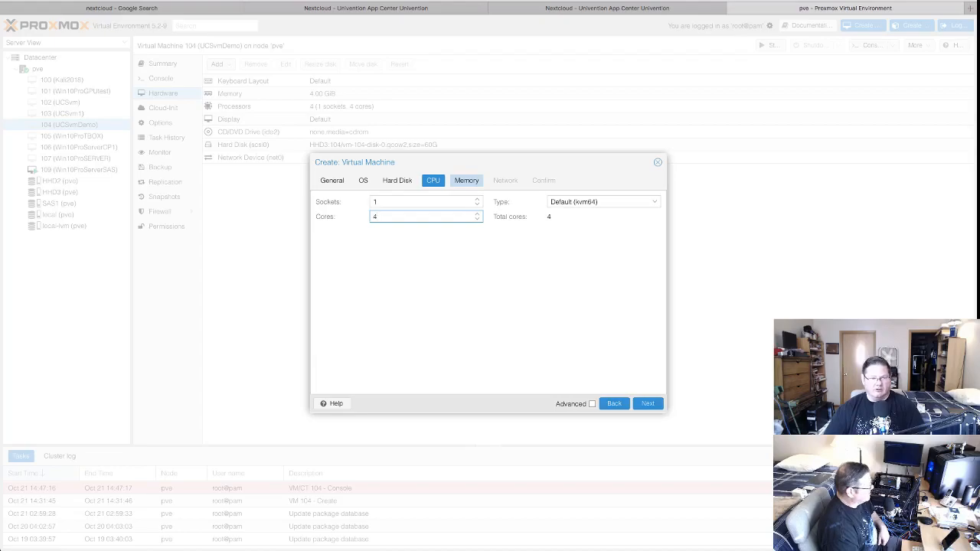
Step: Replace the 512 MiB memory value with 4096 MiB
{"action": "left_click", "coordinate": [466, 180]}
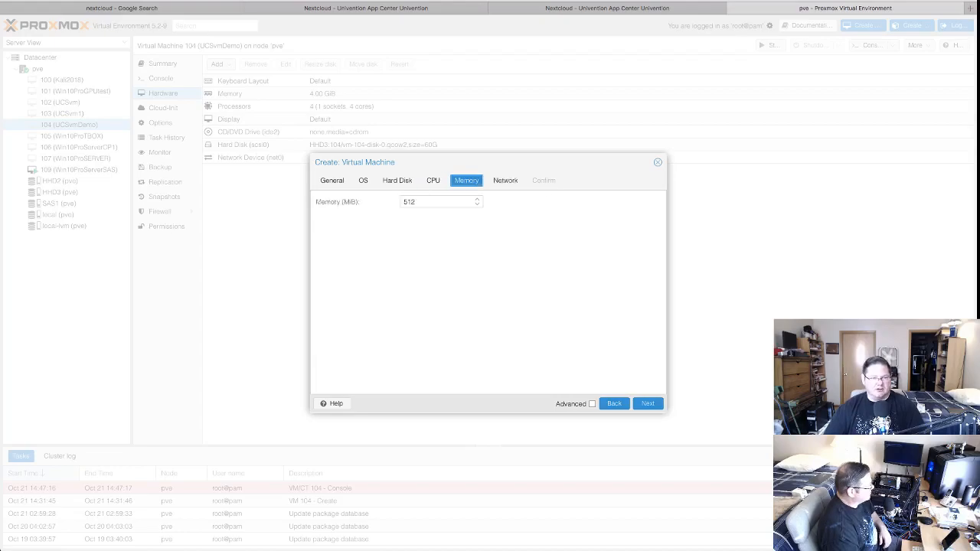
{"action": "double_click", "coordinate": [409, 202]}
{"action": "key", "text": "BackSpace"}
{"action": "type", "text": "4096"}
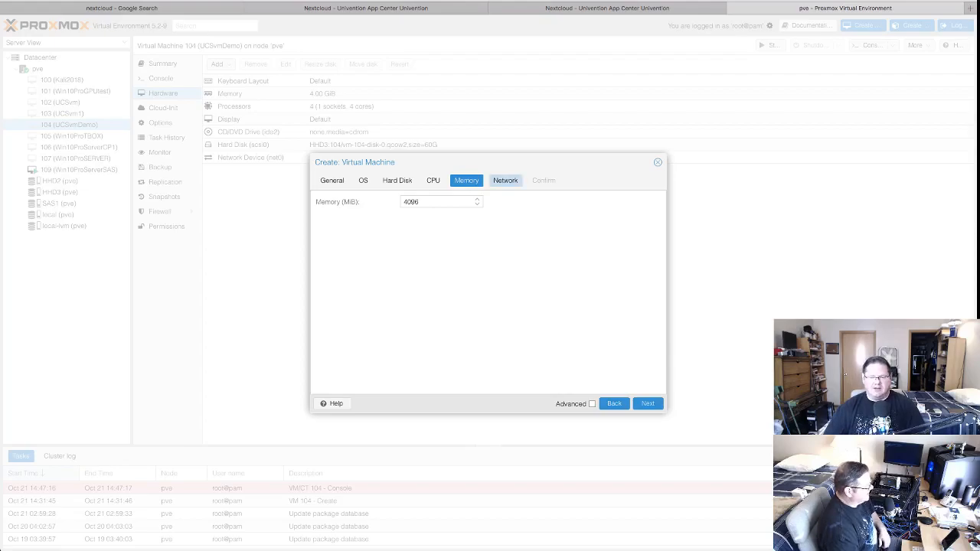
Step: Set the network model to Intel E1000, review the summary, close the wizard, and select VM 104
{"action": "left_click", "coordinate": [505, 180]}
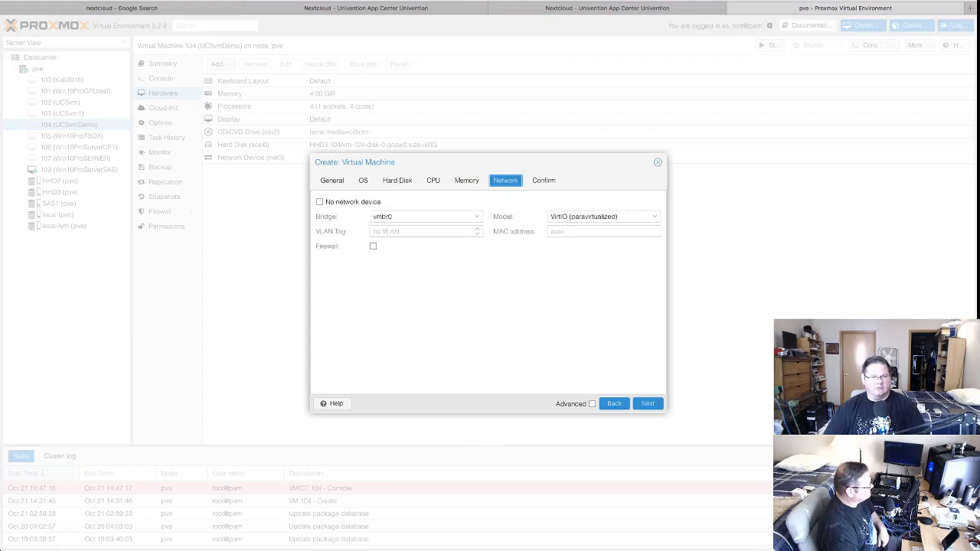
{"action": "left_click", "coordinate": [653, 216]}
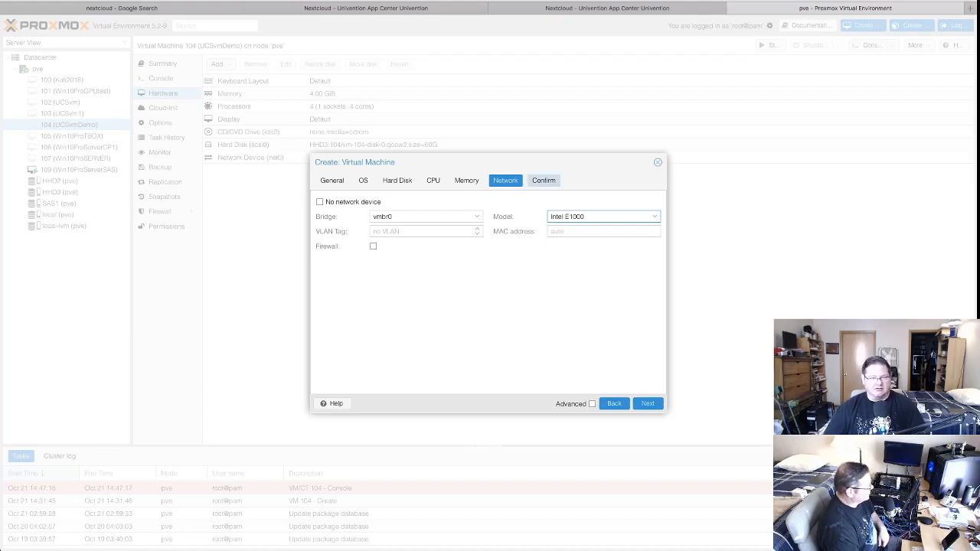
{"action": "left_click", "coordinate": [543, 180]}
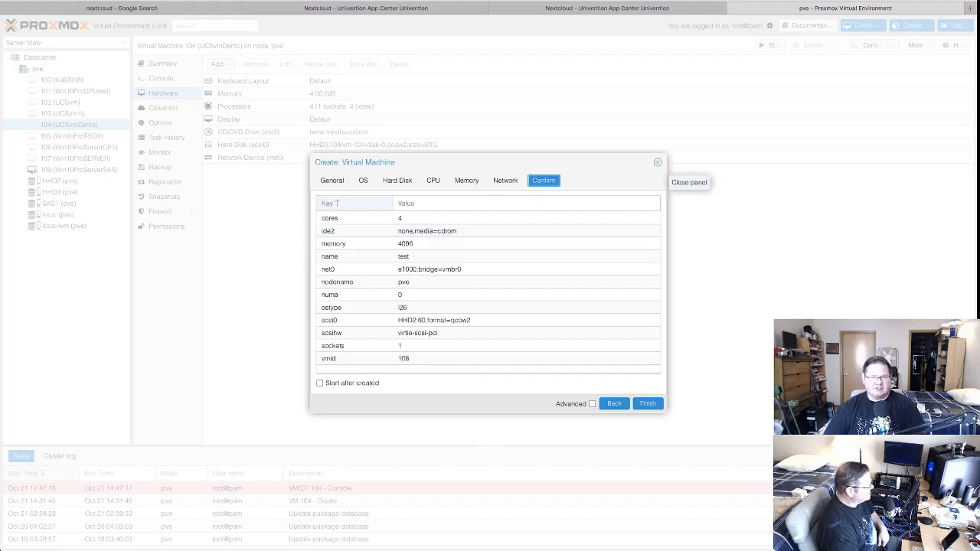
{"action": "left_click", "coordinate": [658, 162]}
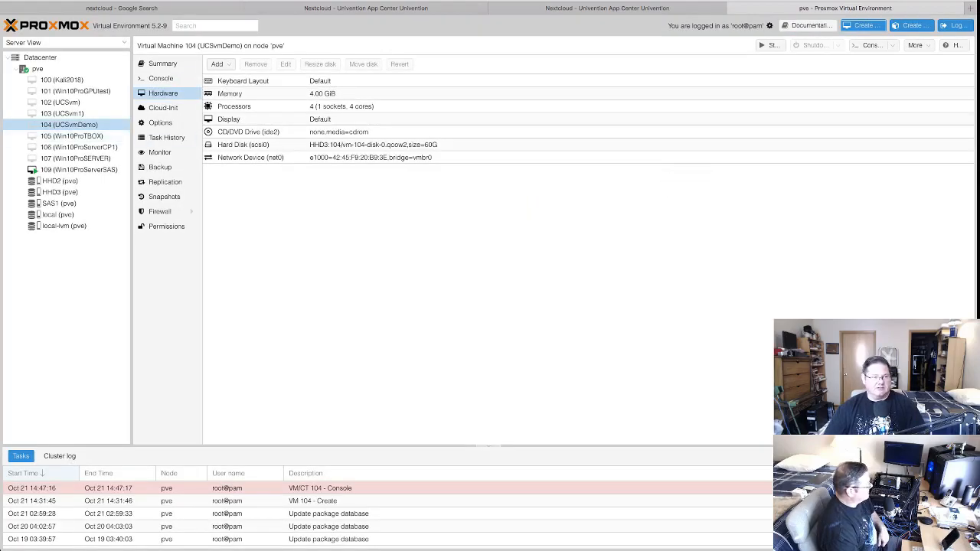
{"action": "left_click", "coordinate": [69, 125]}
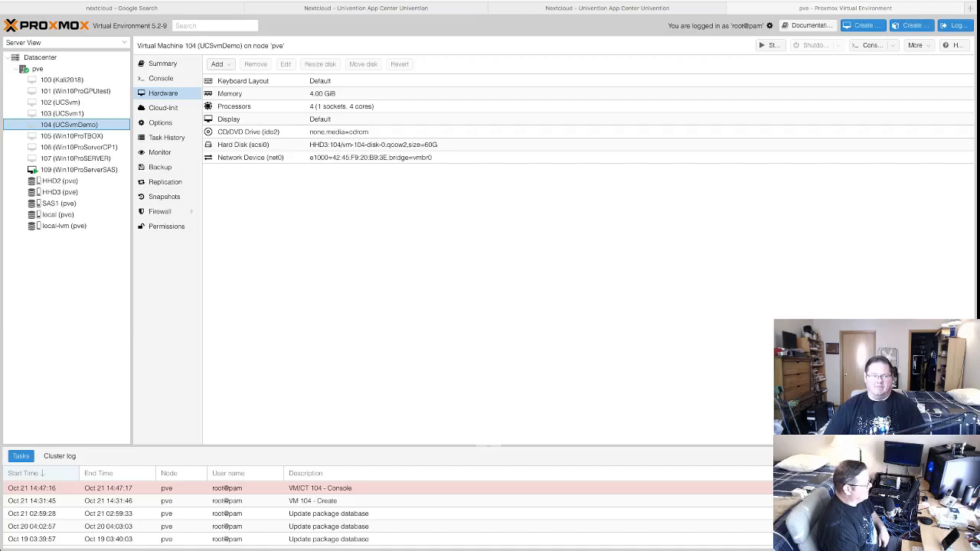
Step: Look at VM 103 (UCSvm1), then select VM 104 (UCSvmDemo) in the server tree
{"action": "left_click", "coordinate": [62, 113]}
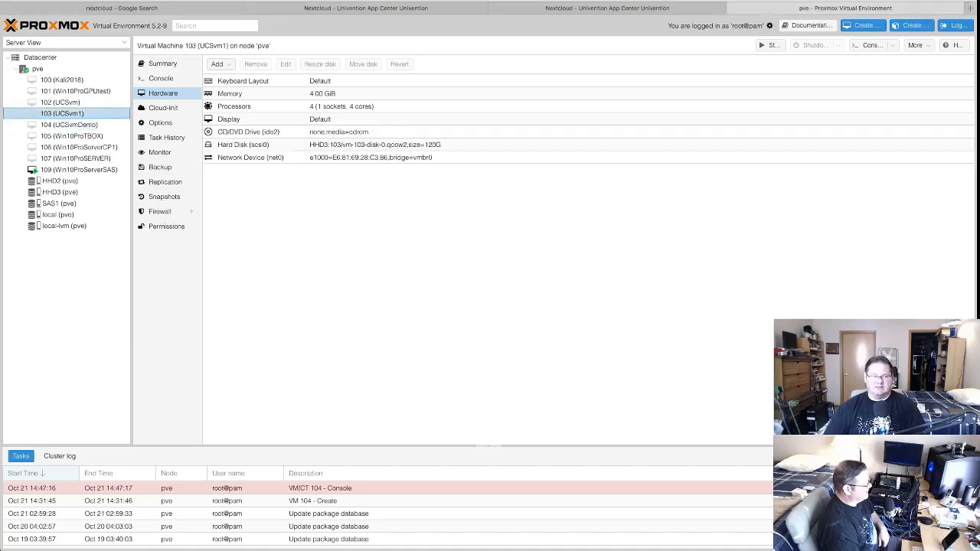
{"action": "left_click", "coordinate": [69, 124]}
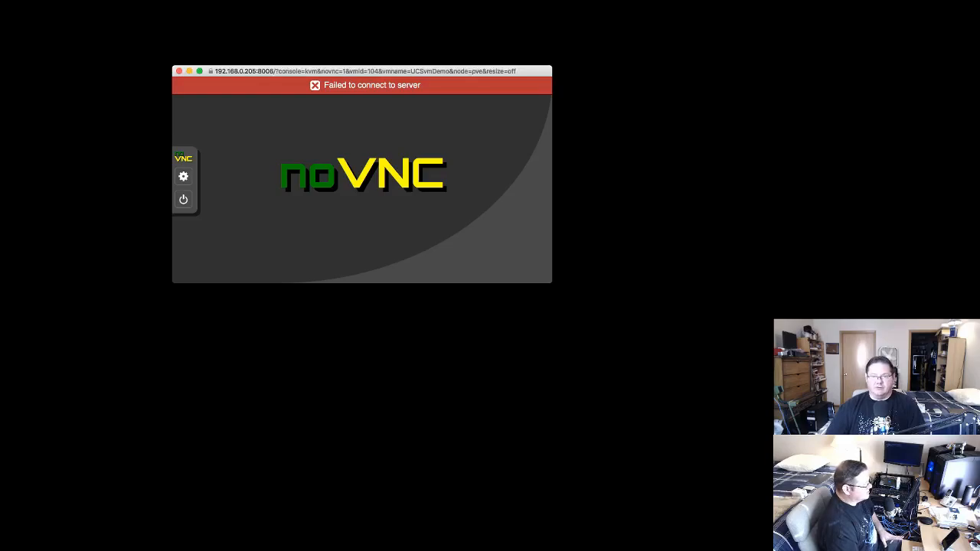
Step: Power on VM 104 from the noVNC console's power menu and confirm with OK
{"action": "left_click", "coordinate": [183, 199]}
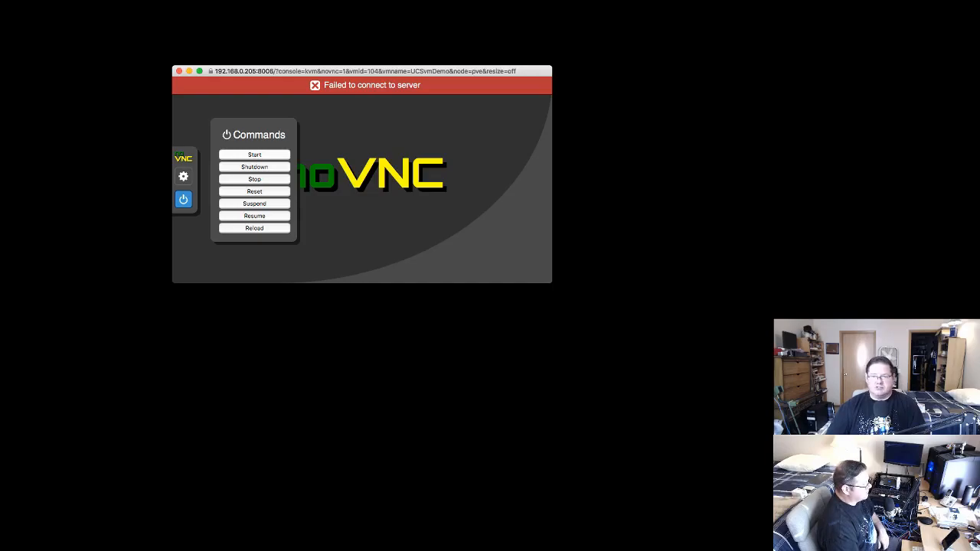
{"action": "left_click", "coordinate": [255, 154]}
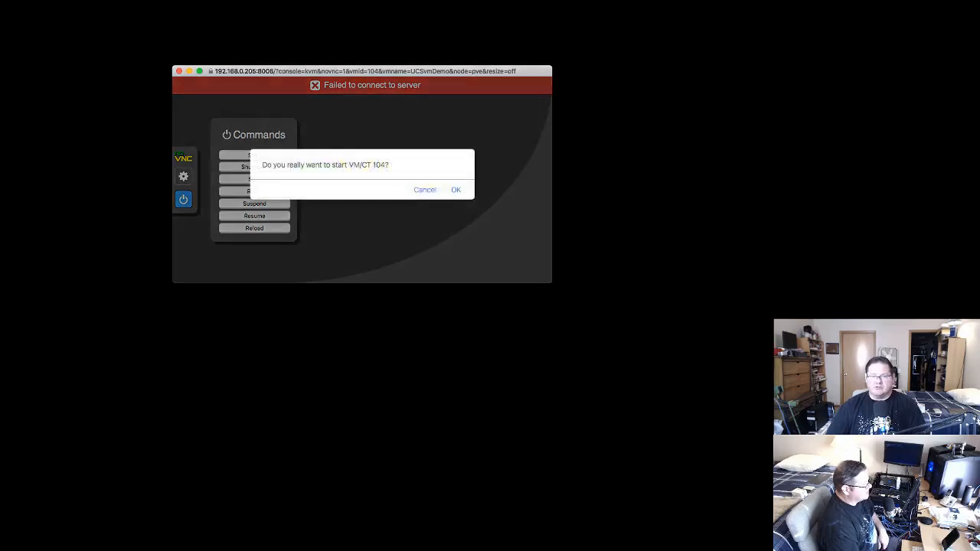
{"action": "left_click", "coordinate": [455, 190]}
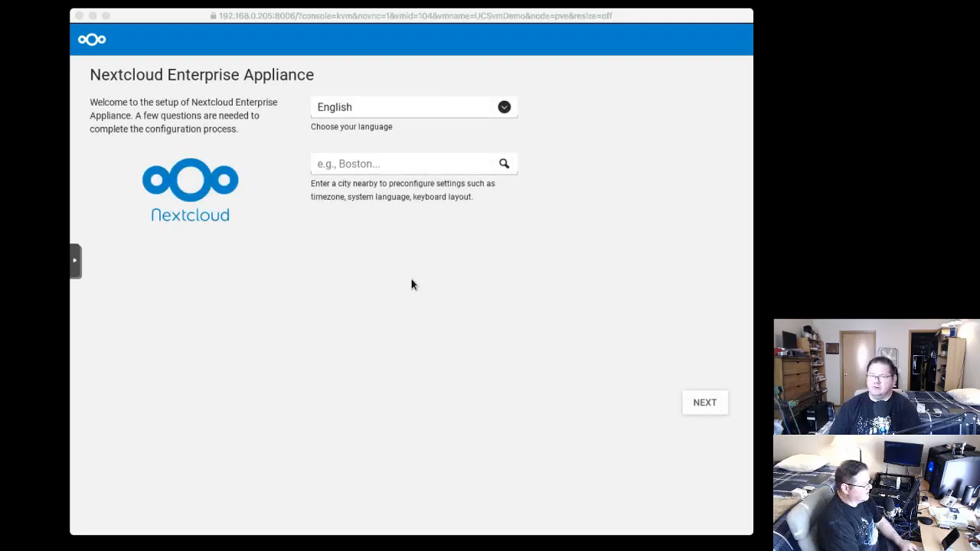
Step: Pick Omaha as the nearby city and continue to the network configuration step
{"action": "left_click", "coordinate": [367, 167]}
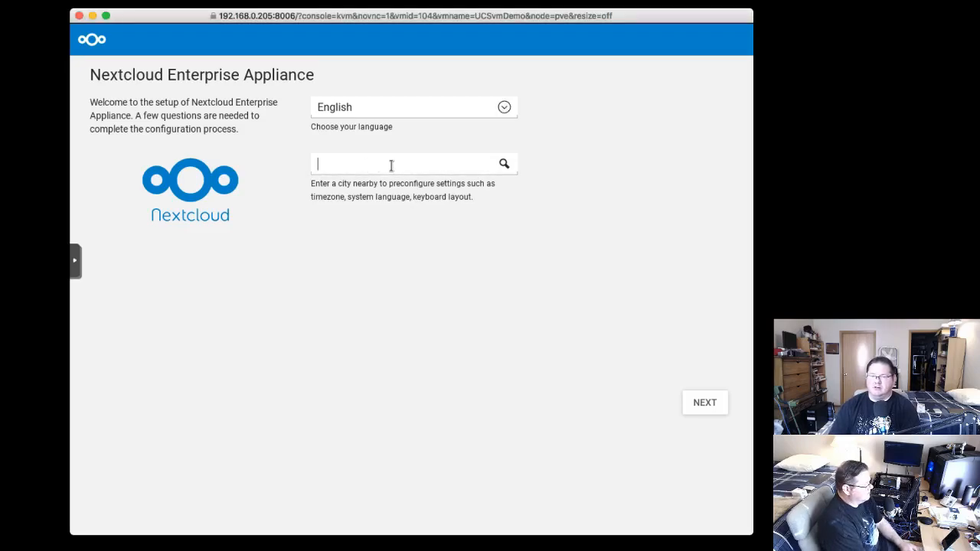
{"action": "type", "text": "Oma"}
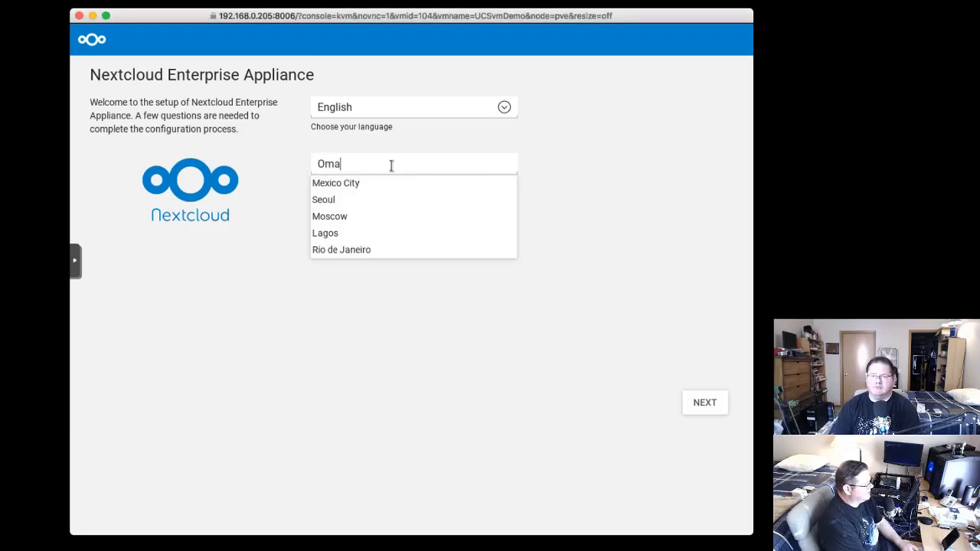
{"action": "type", "text": "ha"}
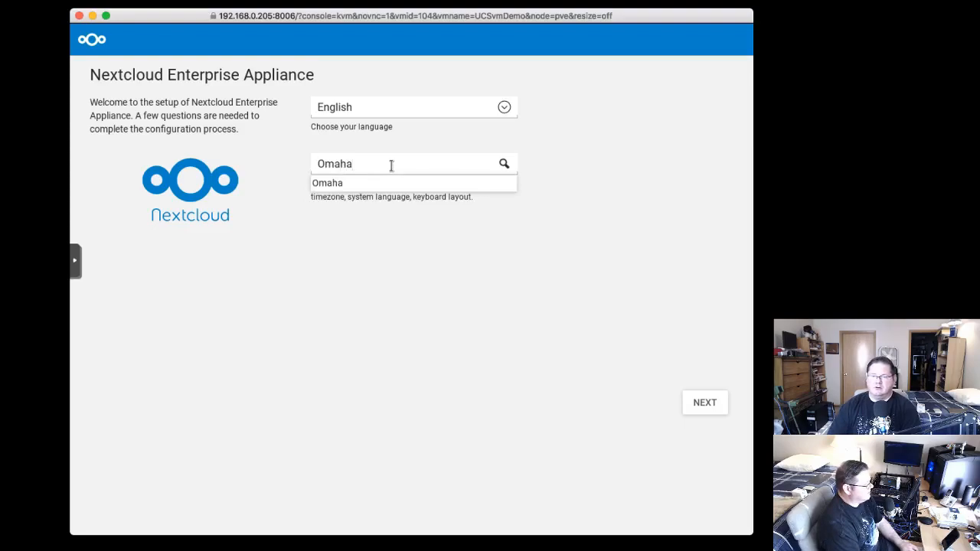
{"action": "left_click", "coordinate": [388, 183]}
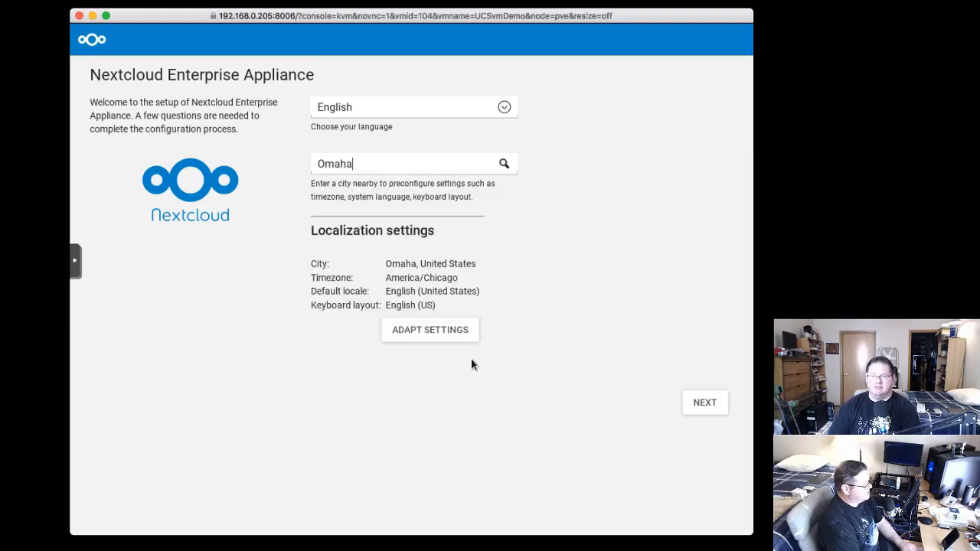
{"action": "left_click", "coordinate": [698, 405]}
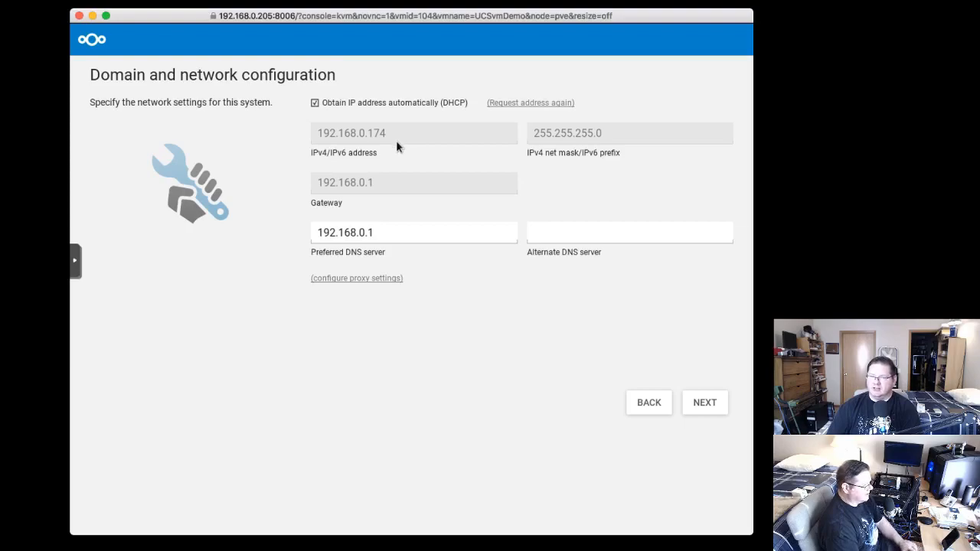
Step: Turn off DHCP and give the appliance the static IPv4 address 192.168.0.24
{"action": "left_click", "coordinate": [315, 102]}
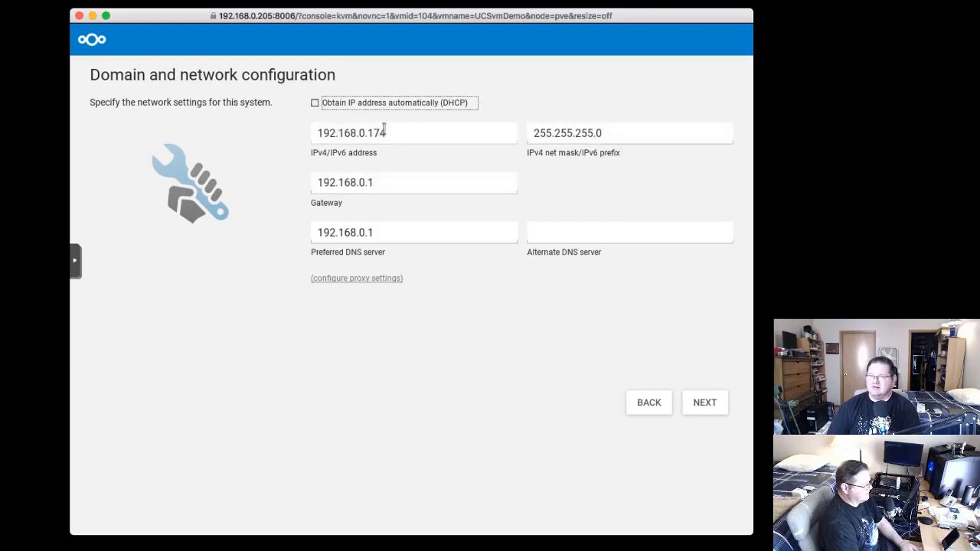
{"action": "left_click", "coordinate": [390, 130]}
{"action": "key", "text": "BackSpace"}
{"action": "key", "text": "BackSpace"}
{"action": "key", "text": "BackSpace"}
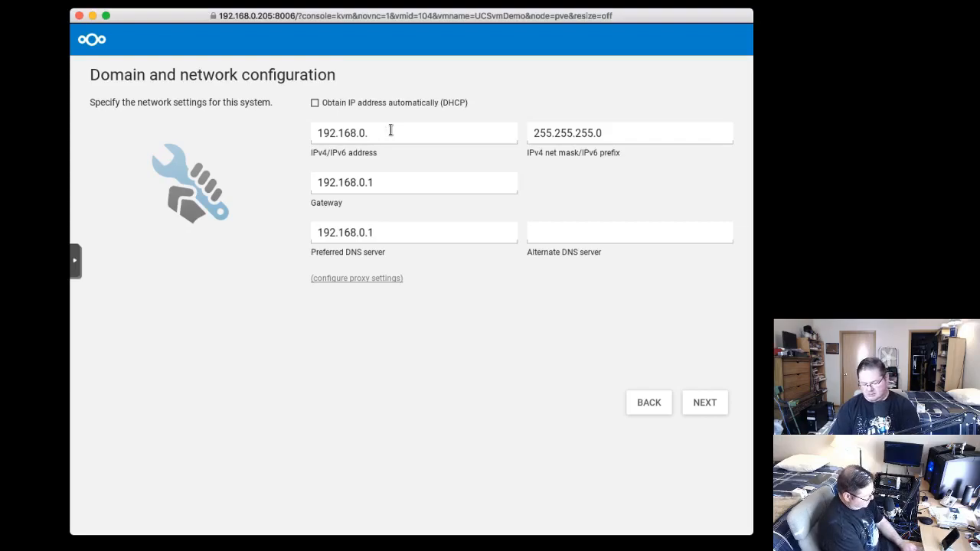
{"action": "type", "text": "24"}
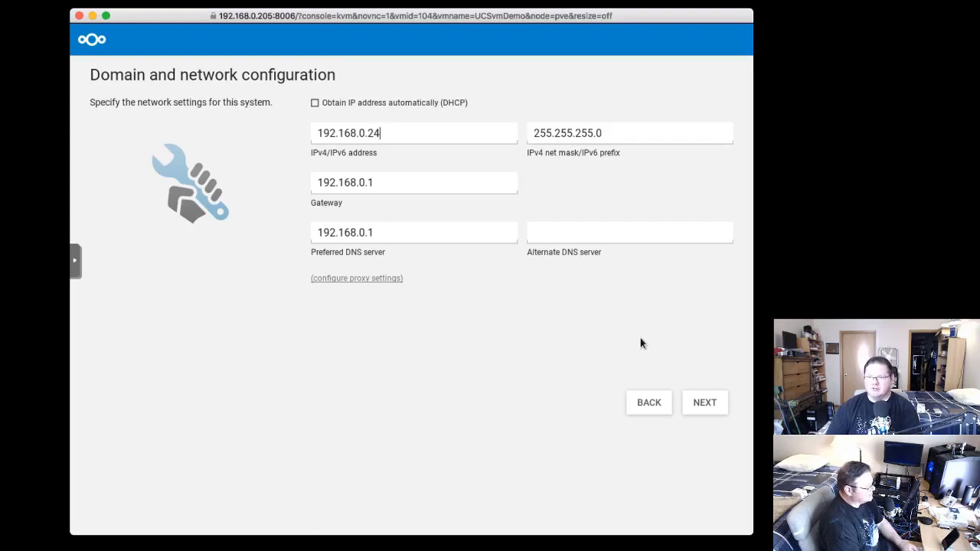
{"action": "left_click", "coordinate": [703, 403]}
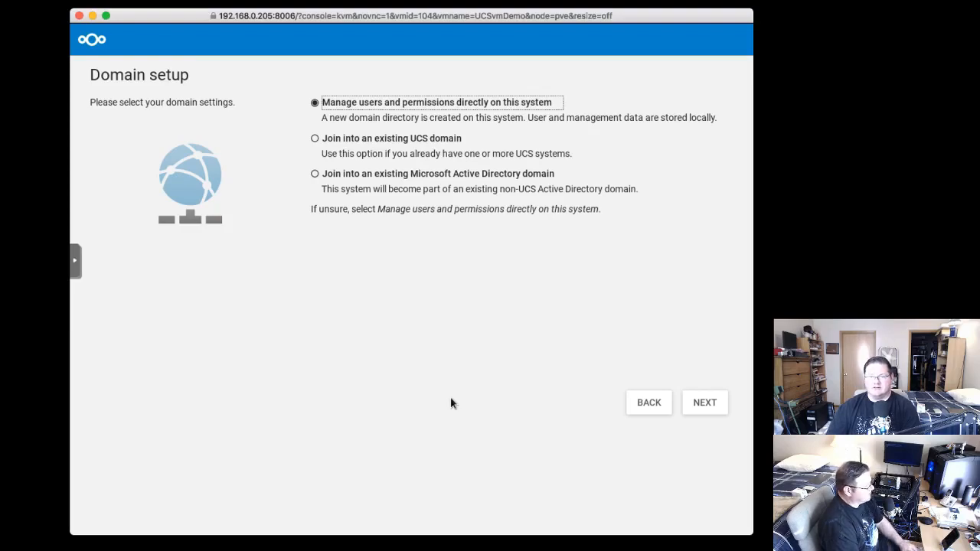
Step: Keep 'Manage users and permissions directly on this system' as the domain setup and proceed
{"action": "left_click", "coordinate": [702, 406]}
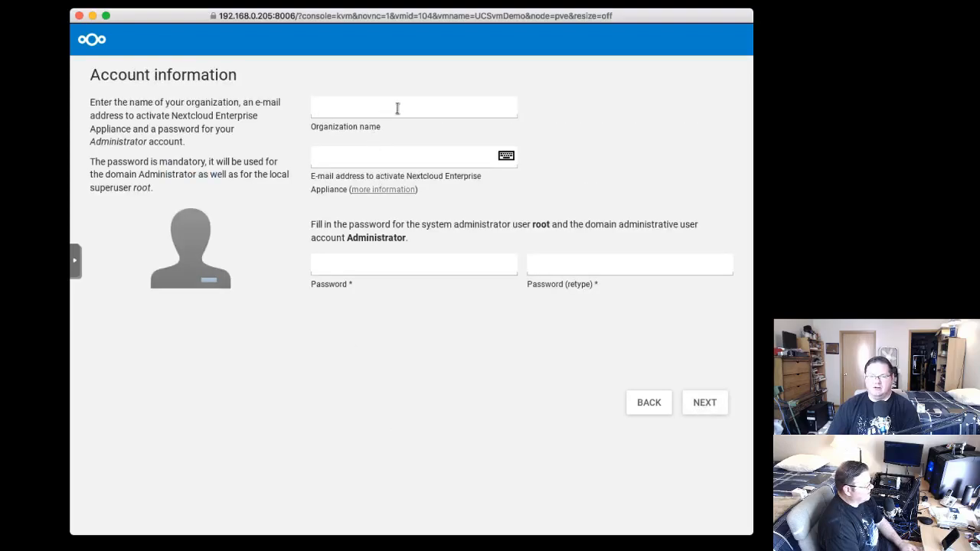
Step: Enter the activation e-mail address on the Account information page
{"action": "left_click", "coordinate": [378, 159]}
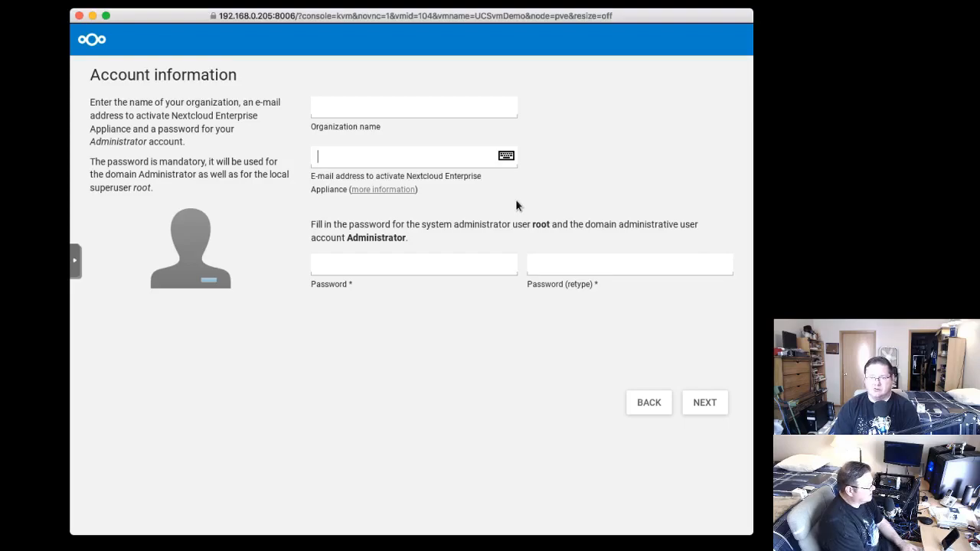
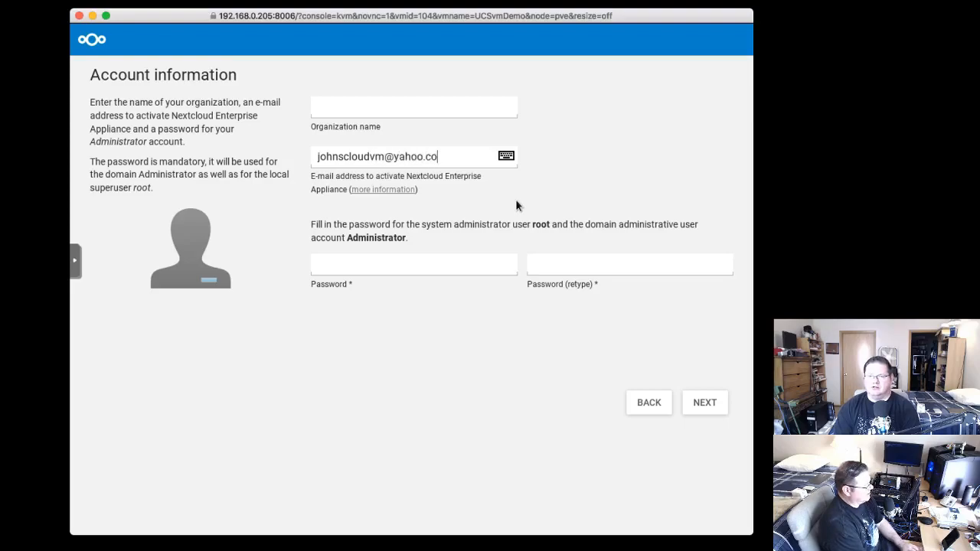
{"action": "left_click", "coordinate": [413, 533]}
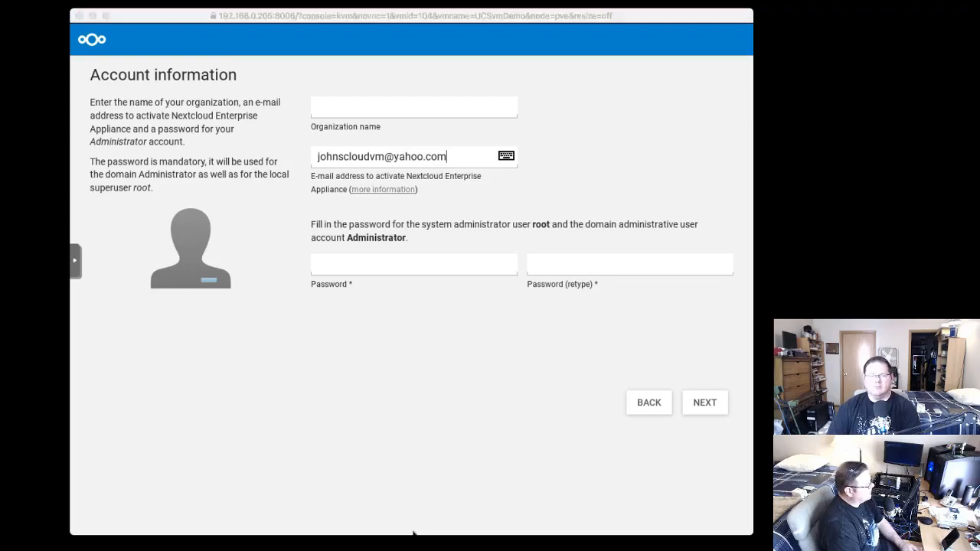
{"action": "left_click", "coordinate": [414, 533]}
Step: Enter the administrator password and retype it in the confirmation field
{"action": "left_click", "coordinate": [401, 266]}
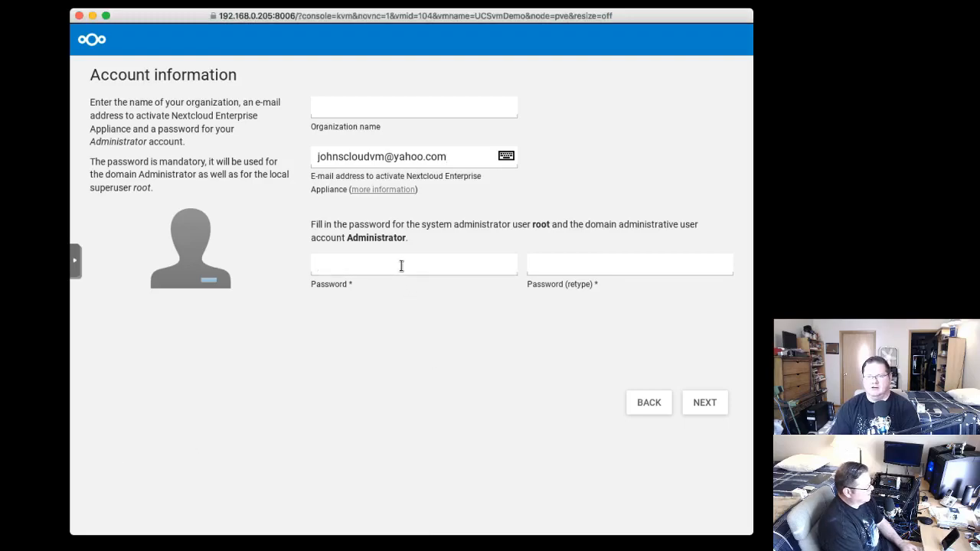
{"action": "type", "text": "***********"}
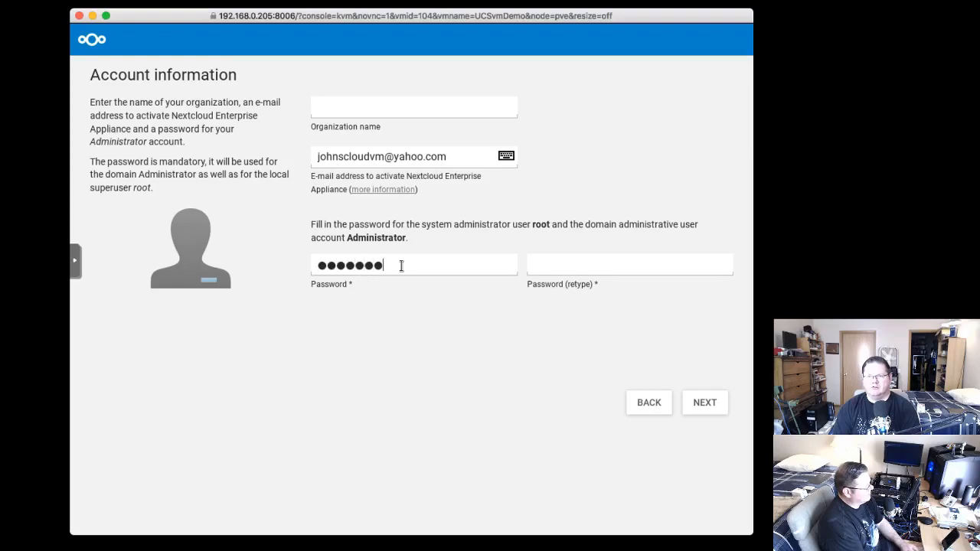
{"action": "type", "text": "****"}
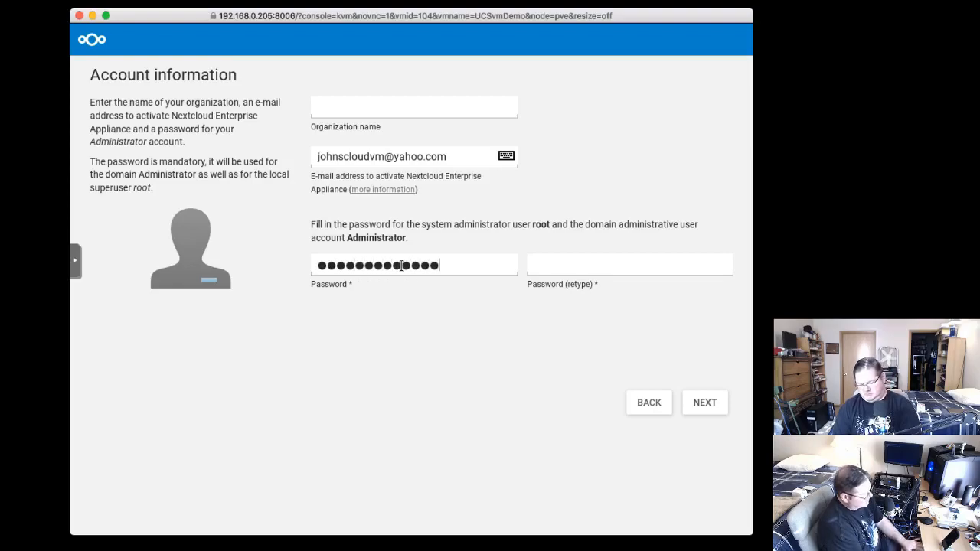
{"action": "key", "text": "Tab"}
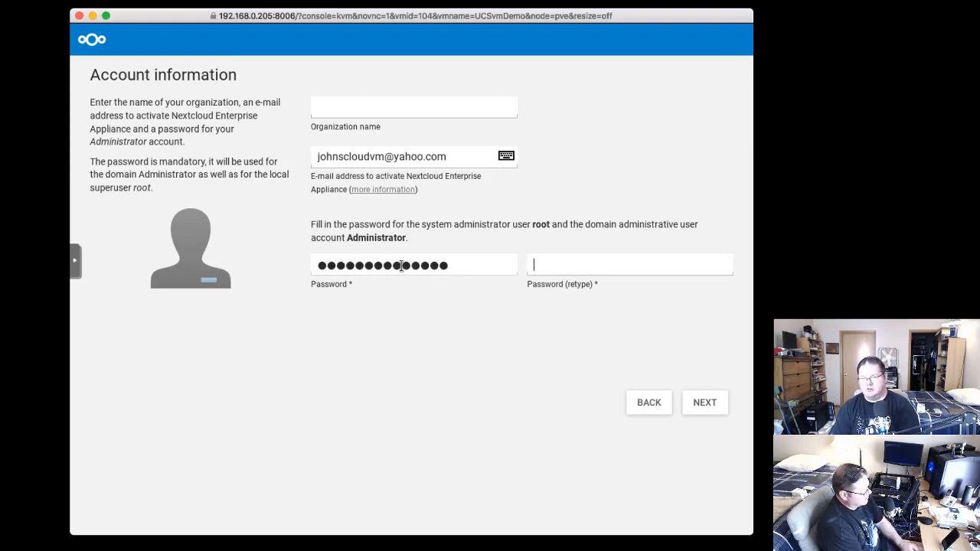
{"action": "type", "text": "*********"}
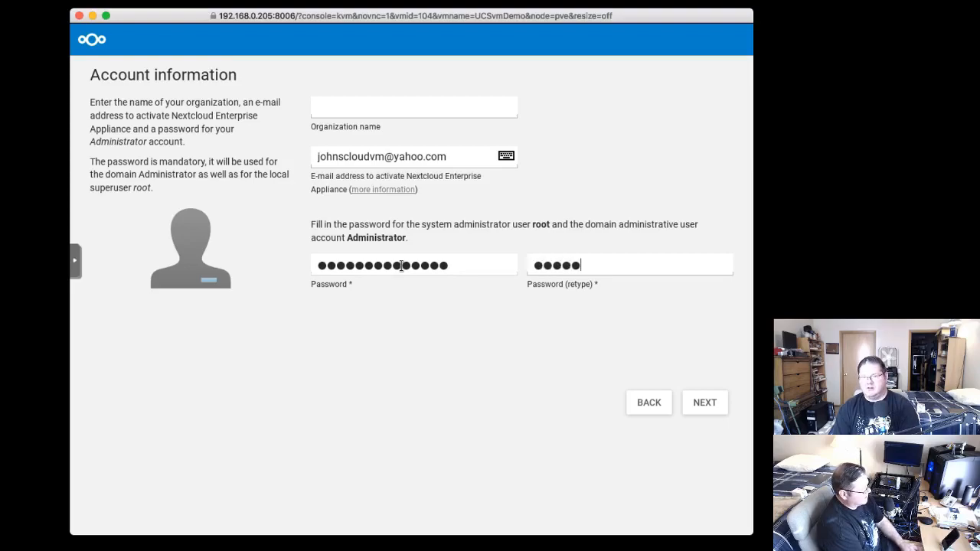
{"action": "type", "text": "****"}
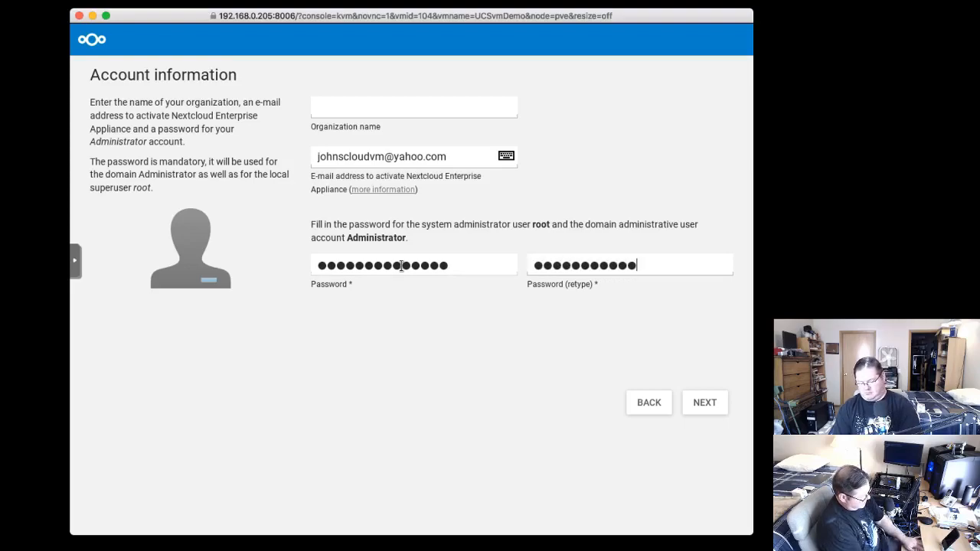
{"action": "type", "text": "**"}
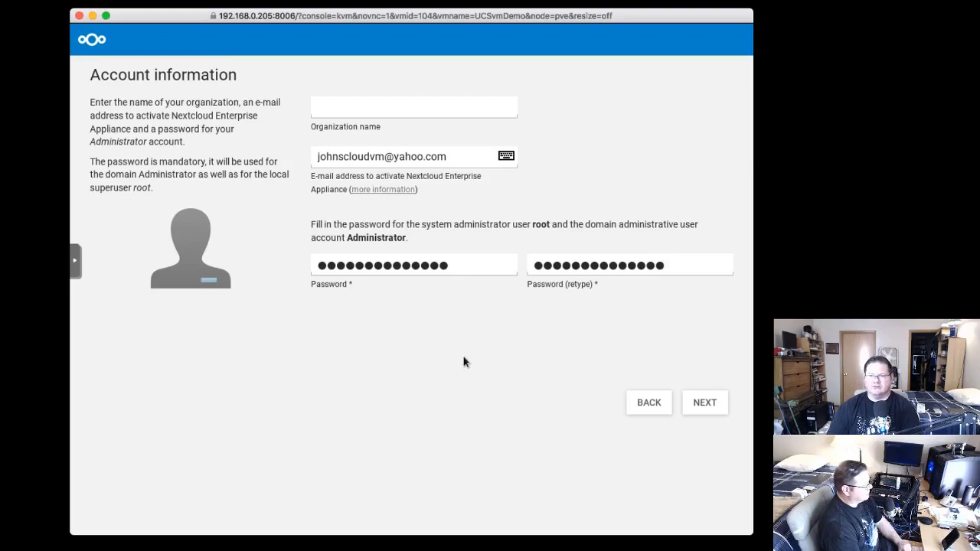
Step: Submit the account details to reach Host settings with FQDN ucs-6925.mydomain.intranet
{"action": "left_click", "coordinate": [704, 403]}
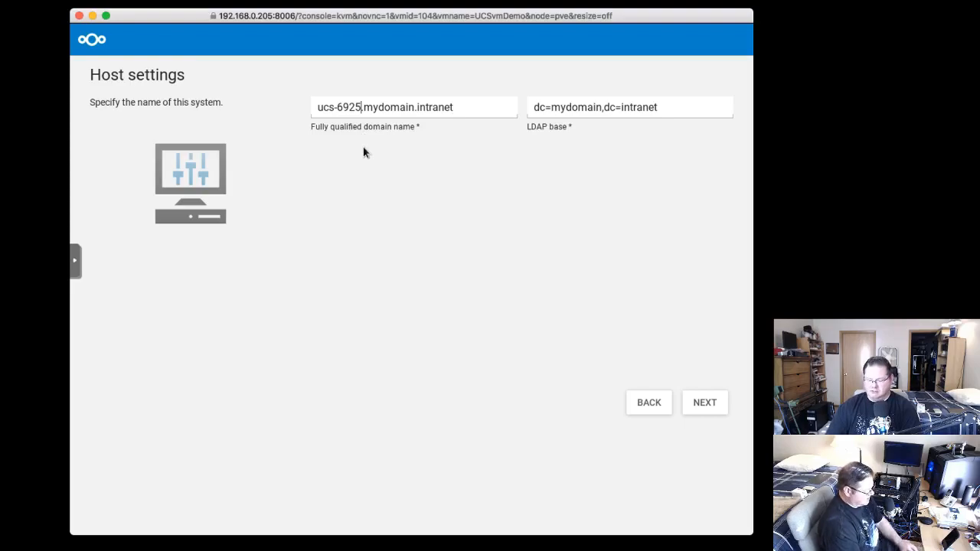
Step: Change the FQDN to server.johnscloud.ddns.net so the LDAP base becomes dc=johnscloud,dc=ddns,dc=net
{"action": "key", "text": "BackSpace"}
{"action": "key", "text": "BackSpace"}
{"action": "key", "text": "BackSpace"}
{"action": "key", "text": "BackSpace"}
{"action": "key", "text": "BackSpace"}
{"action": "key", "text": "BackSpace"}
{"action": "key", "text": "BackSpace"}
{"action": "key", "text": "BackSpace"}
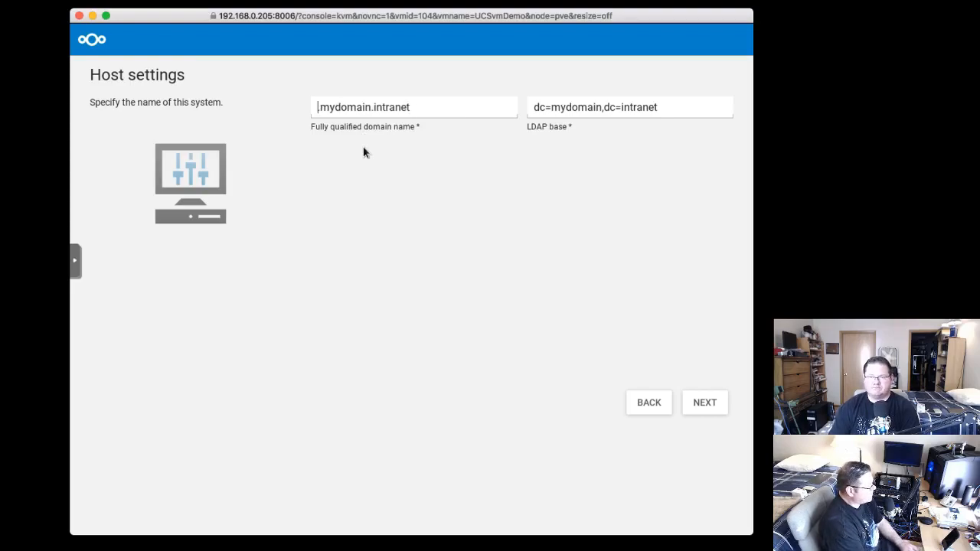
{"action": "type", "text": "server"}
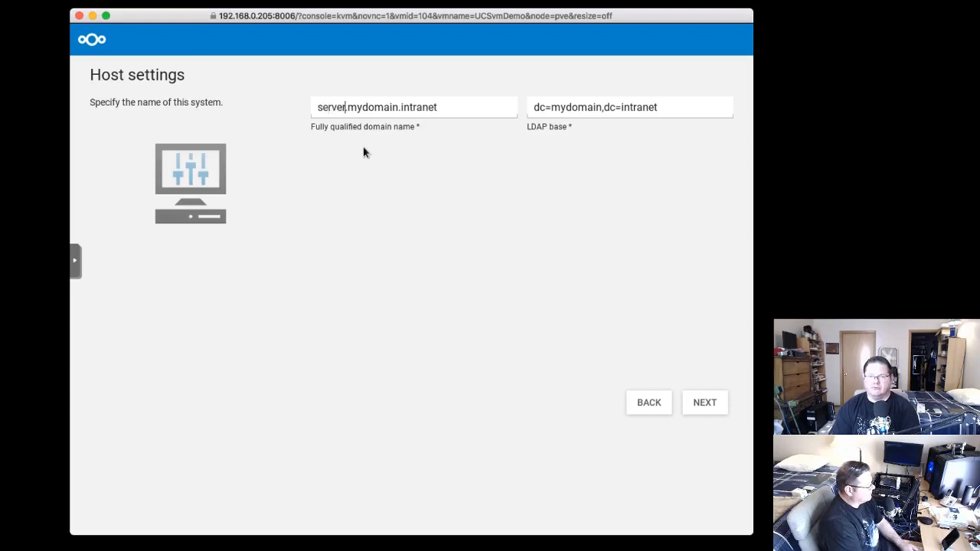
{"action": "key", "text": "Right"}
{"action": "key", "text": "Right"}
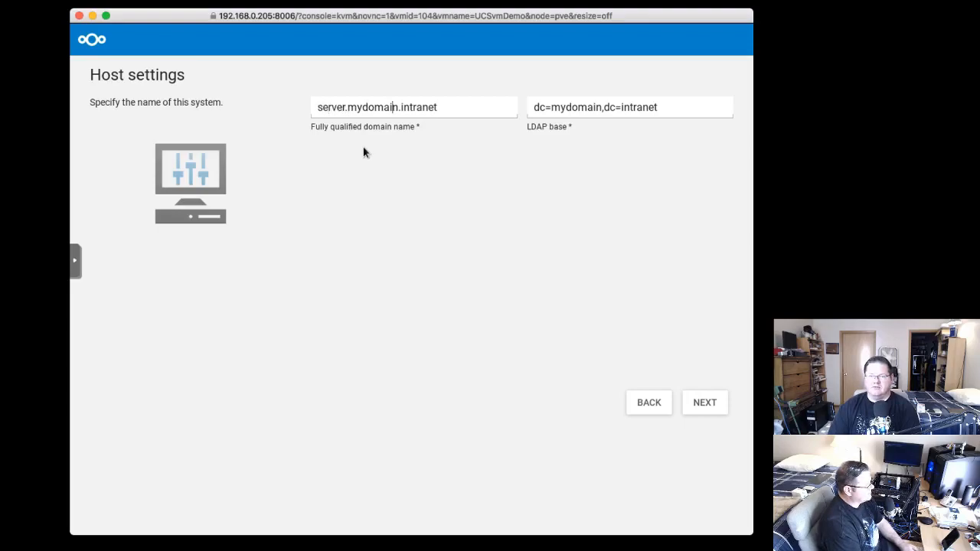
{"action": "key", "text": "Right"}
{"action": "key", "text": "Right"}
{"action": "key", "text": "Right"}
{"action": "key", "text": "Right"}
{"action": "key", "text": "Right"}
{"action": "key", "text": "Right"}
{"action": "key", "text": "BackSpace"}
{"action": "key", "text": "BackSpace"}
{"action": "key", "text": "BackSpace"}
{"action": "key", "text": "BackSpace"}
{"action": "key", "text": "BackSpace"}
{"action": "key", "text": "BackSpace"}
{"action": "key", "text": "BackSpace"}
{"action": "key", "text": "BackSpace"}
{"action": "key", "text": "BackSpace"}
{"action": "key", "text": "BackSpace"}
{"action": "key", "text": "BackSpace"}
{"action": "key", "text": "BackSpace"}
{"action": "key", "text": "BackSpace"}
{"action": "key", "text": "BackSpace"}
{"action": "key", "text": "BackSpace"}
{"action": "key", "text": "BackSpace"}
{"action": "key", "text": "BackSpace"}
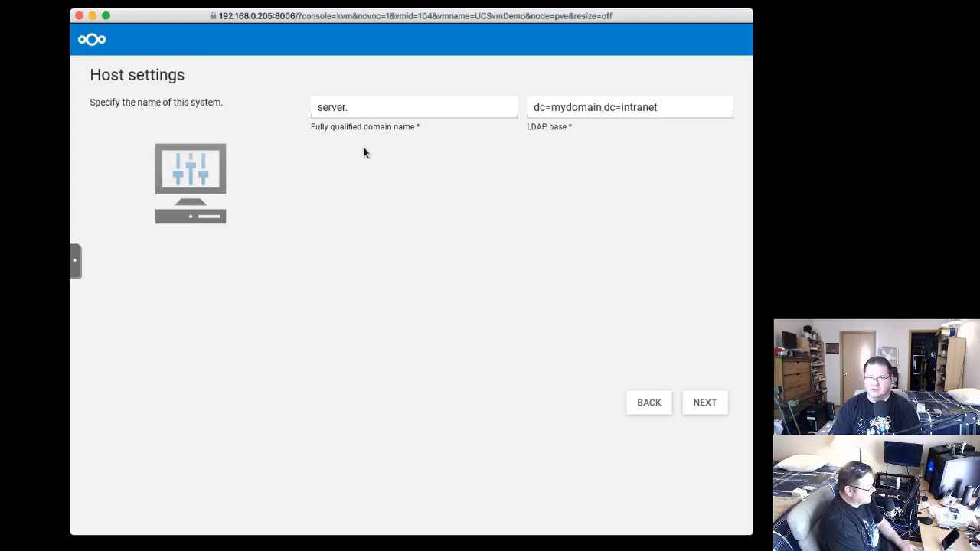
{"action": "type", "text": "john"}
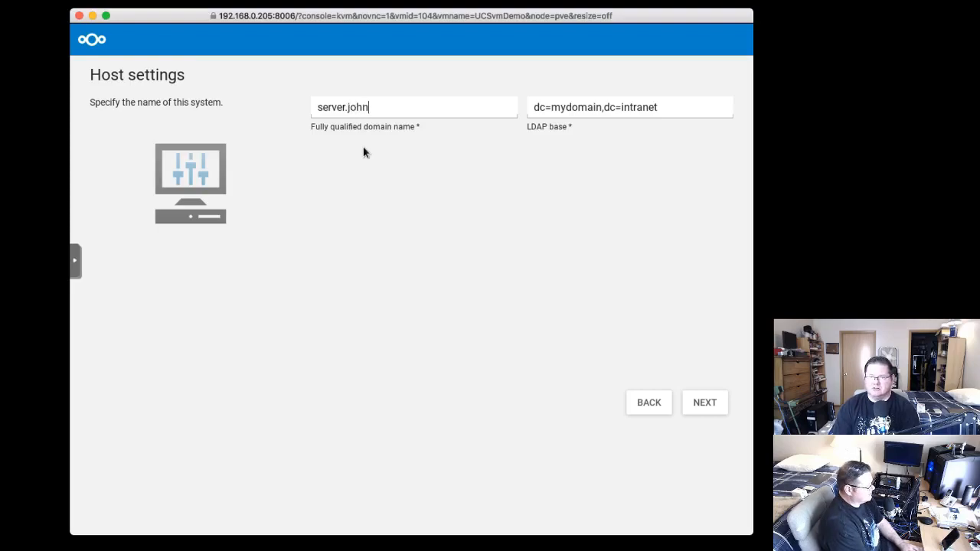
{"action": "type", "text": "scloud"}
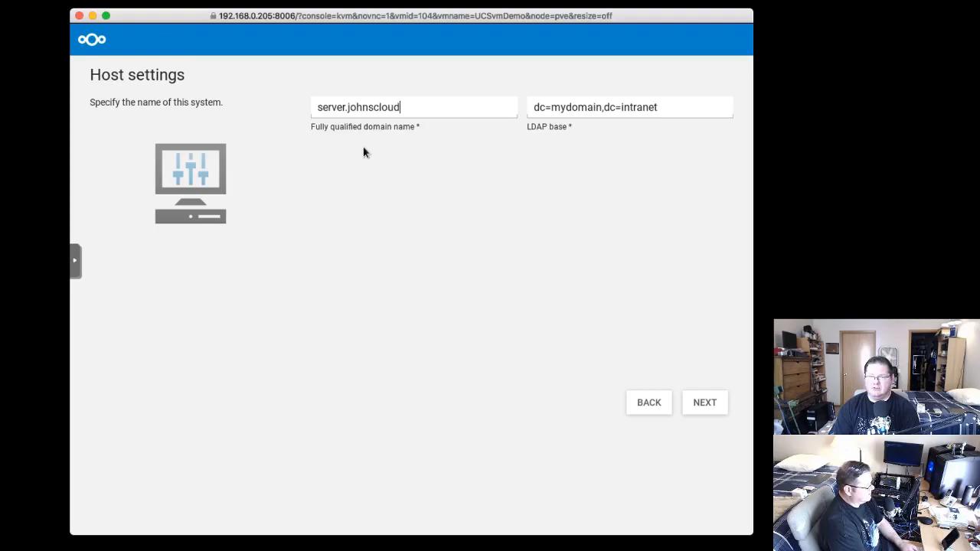
{"action": "type", "text": ".ddns"}
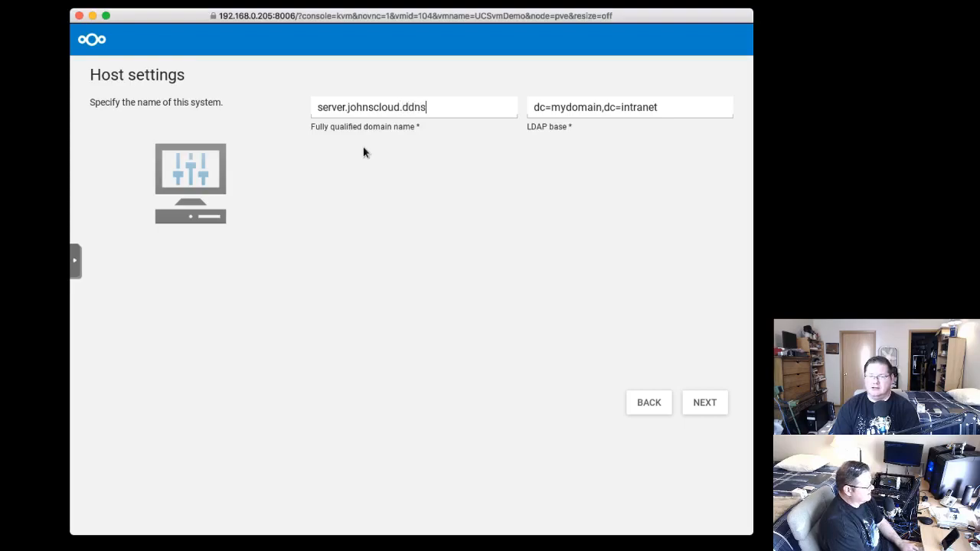
{"action": "type", "text": ".net"}
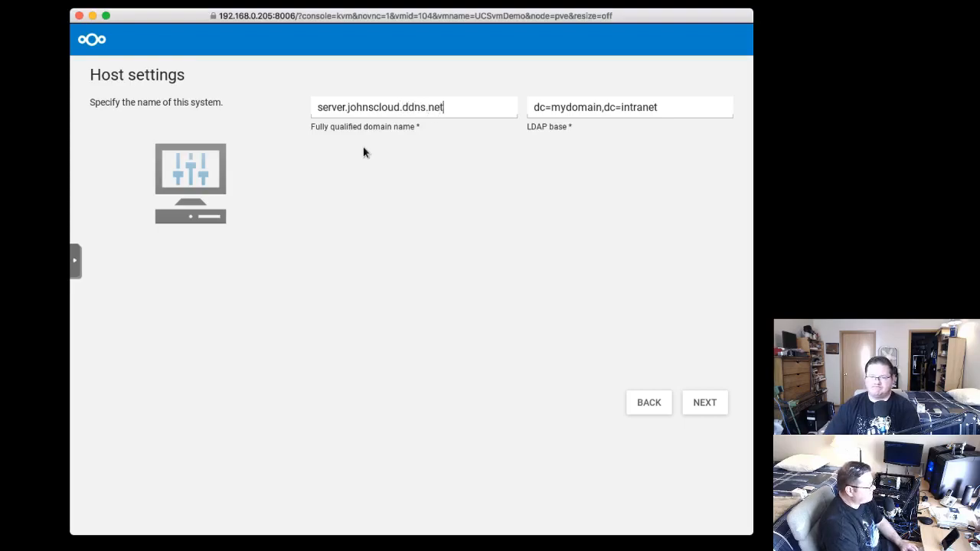
{"action": "left_click", "coordinate": [675, 110]}
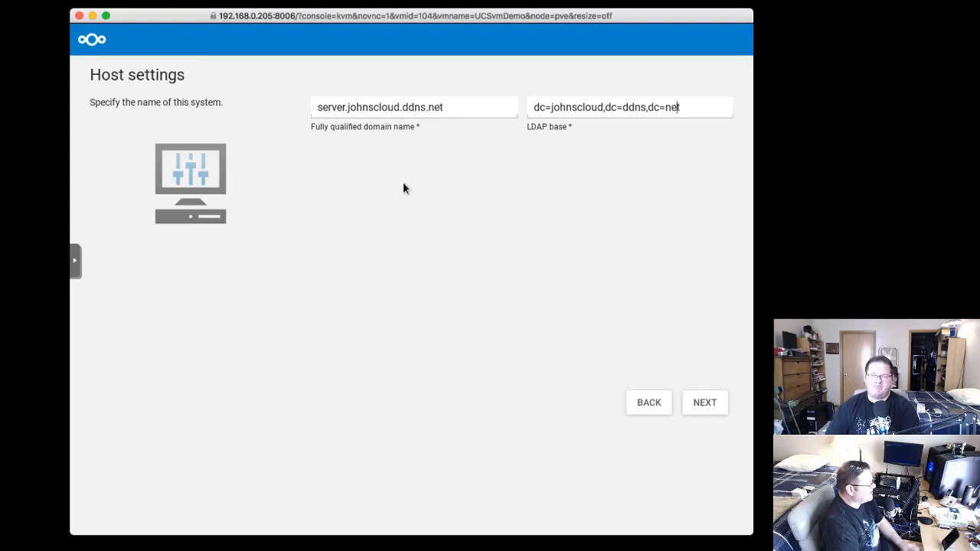
Step: Shorten the FQDN to johnscloud.ddns.net with LDAP base dc=ddns,dc=net and go to the summary
{"action": "left_click", "coordinate": [347, 107]}
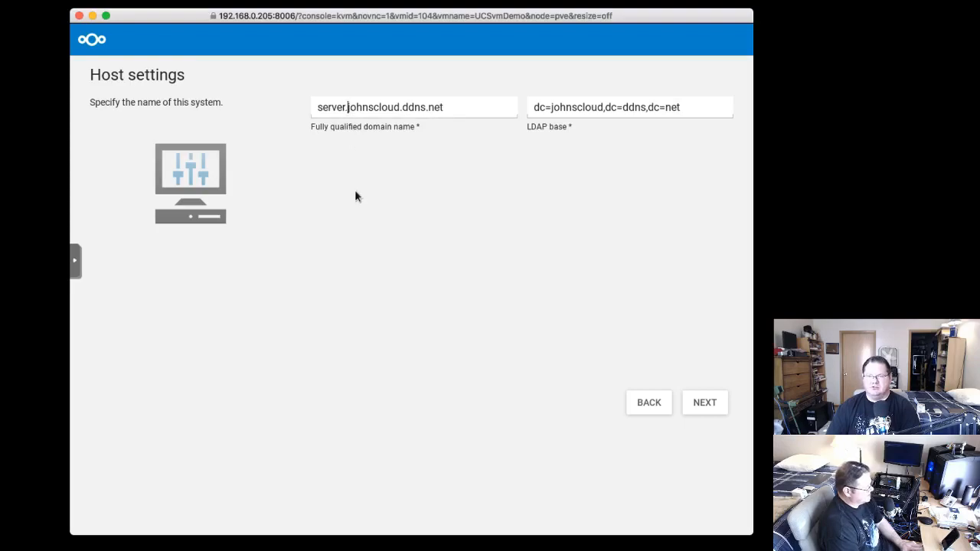
{"action": "key", "text": "BackSpace"}
{"action": "key", "text": "BackSpace"}
{"action": "key", "text": "BackSpace"}
{"action": "key", "text": "BackSpace"}
{"action": "key", "text": "BackSpace"}
{"action": "key", "text": "BackSpace"}
{"action": "key", "text": "BackSpace"}
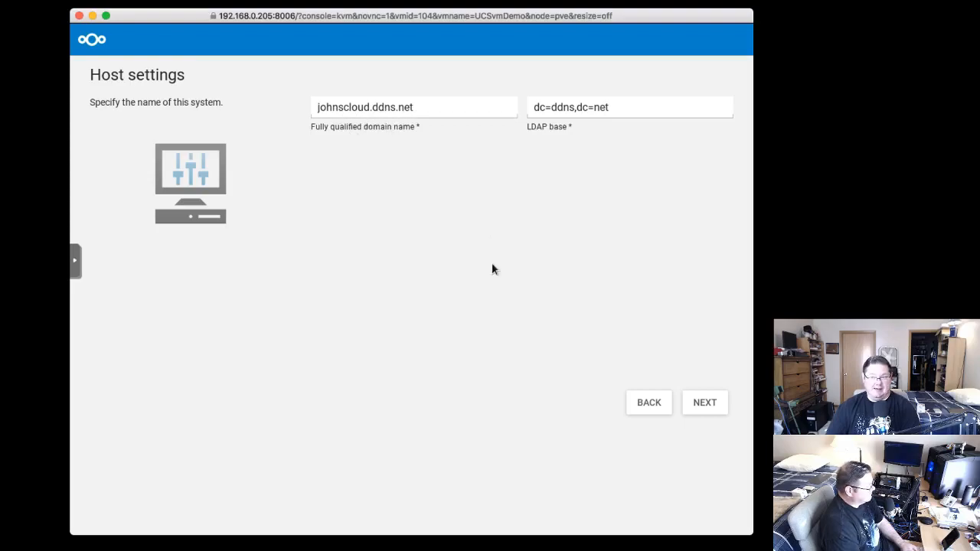
{"action": "left_click", "coordinate": [701, 405]}
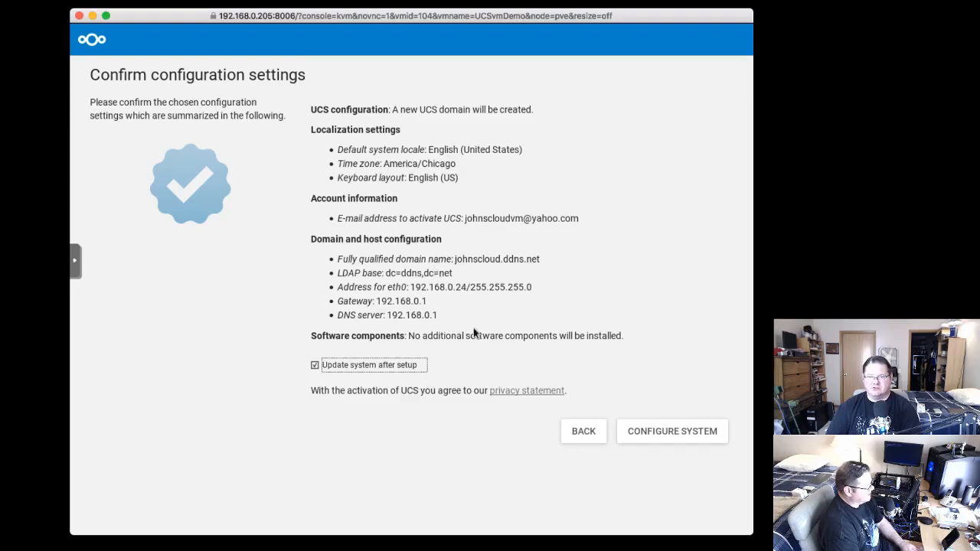
Step: Accept the summarized settings and start configuring the system
{"action": "left_click", "coordinate": [672, 433]}
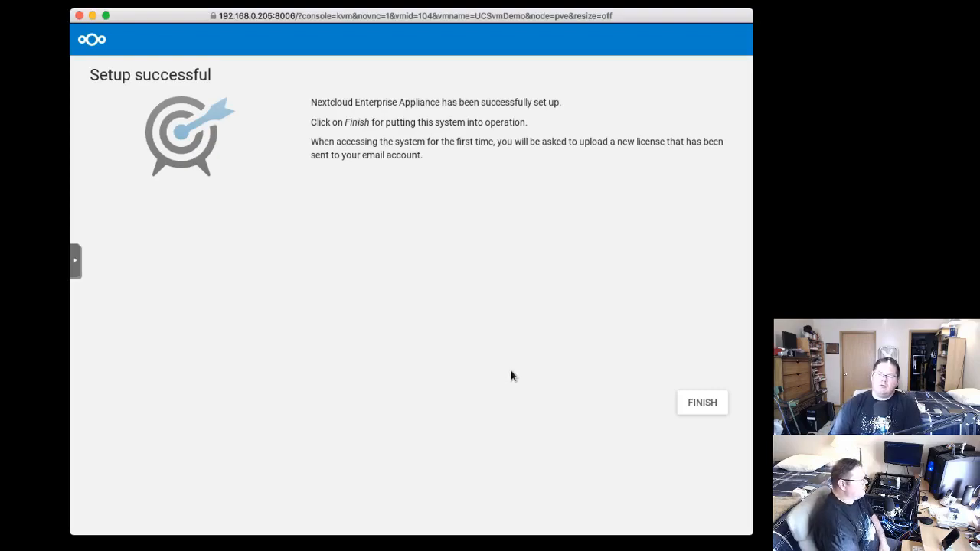
Step: Finish the 'Setup successful' page to put the Nextcloud appliance into operation
{"action": "left_click", "coordinate": [697, 406]}
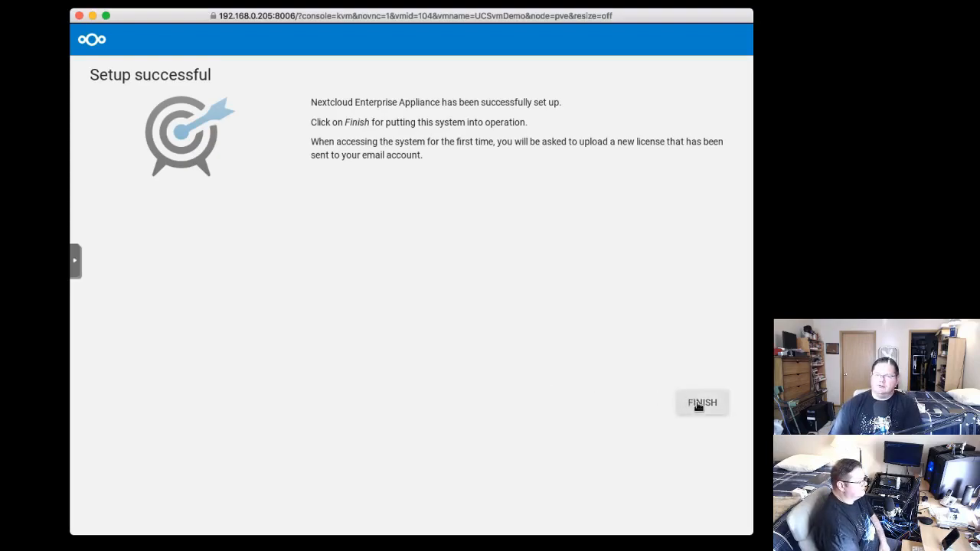
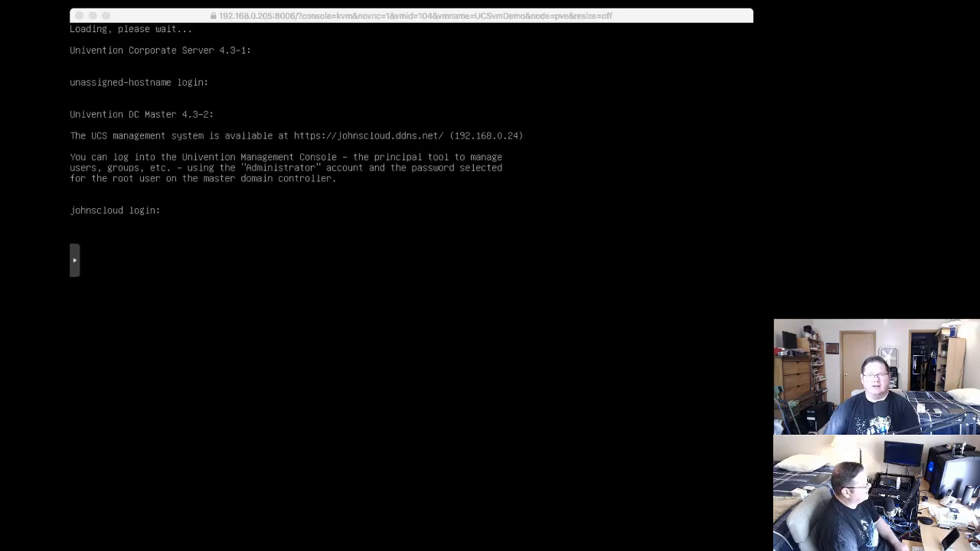
Step: Check VM 104's console for the UCS login prompt, then switch back to the browser
{"action": "key", "text": "super+Tab"}
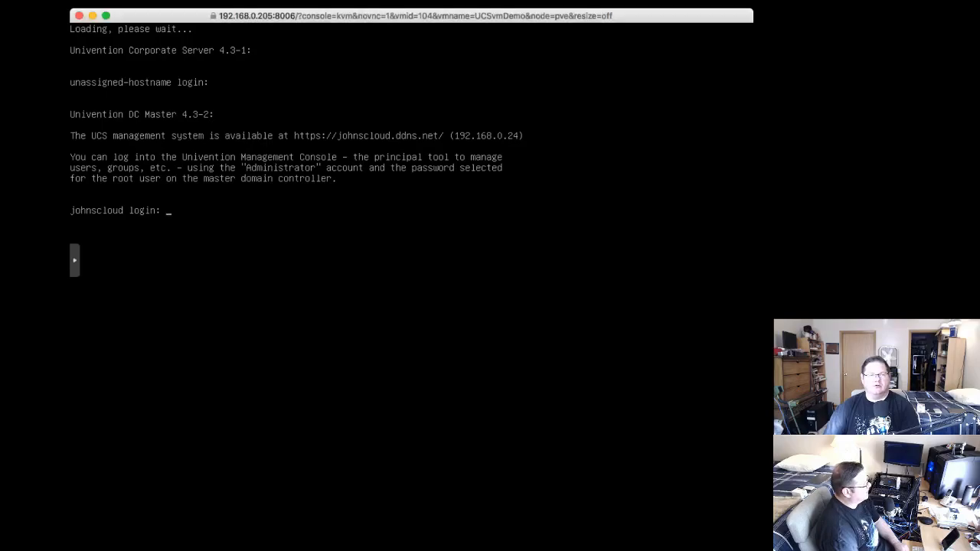
{"action": "key", "text": "super+Tab"}
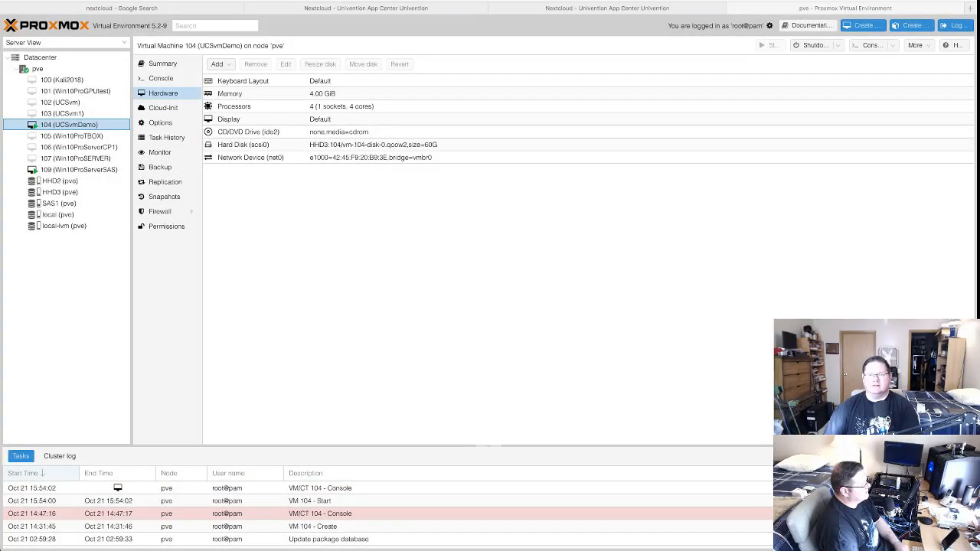
Step: Load 192.168.0.24 in a new browser tab and reveal the certificate warning details
{"action": "key", "text": "super+t"}
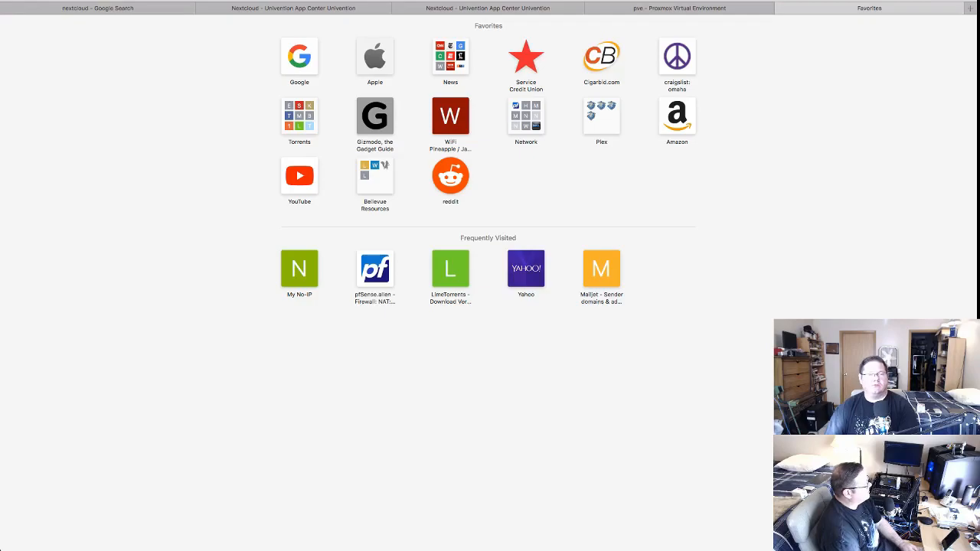
{"action": "key", "text": "Return"}
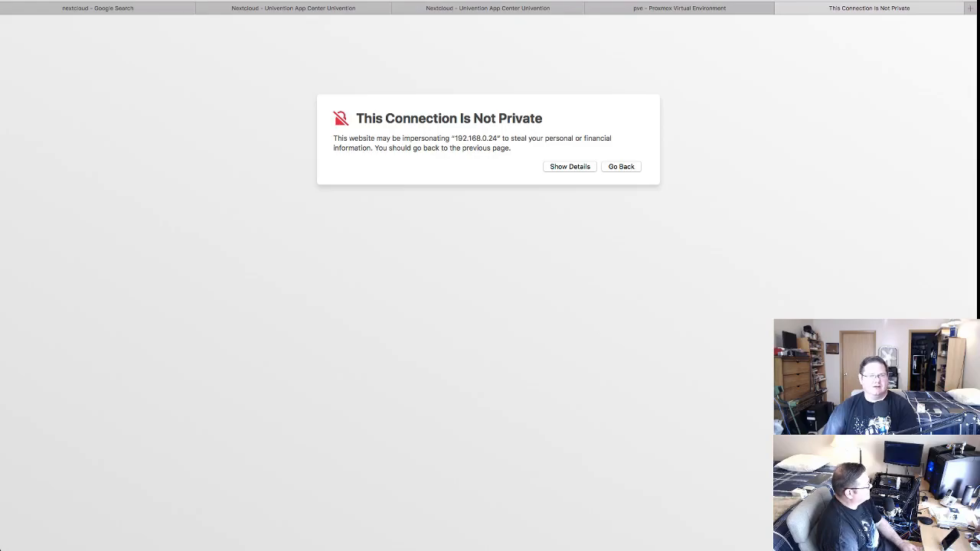
{"action": "left_click", "coordinate": [569, 167]}
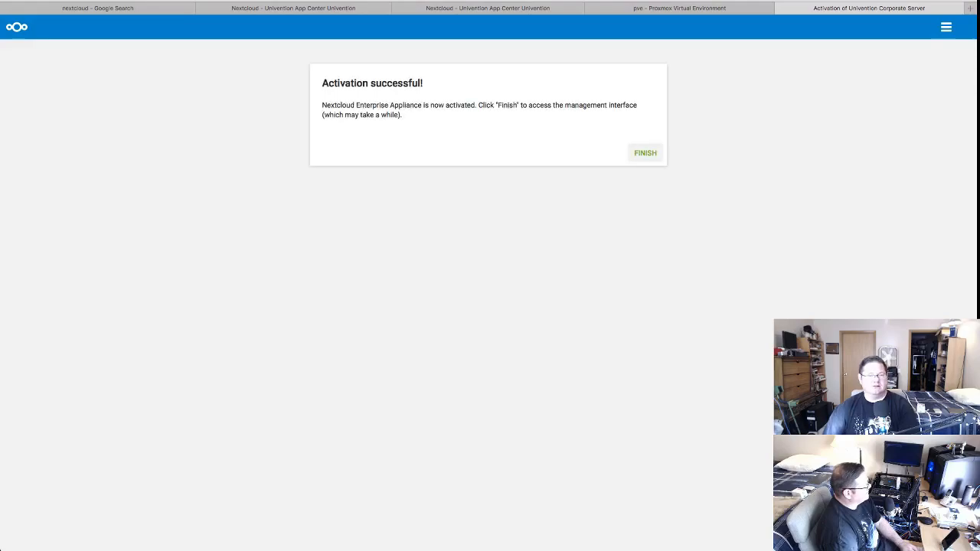
Step: Confirm the 'Activation successful' dialog so the Univention Portal loads
{"action": "left_click", "coordinate": [646, 153]}
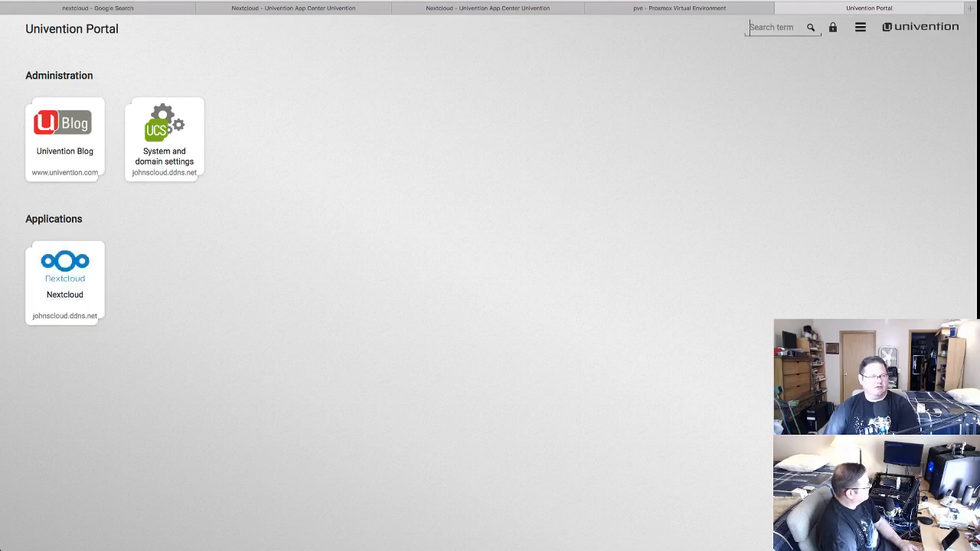
Step: Log into the Univention Portal as Administrator with the account password
{"action": "key", "text": "Escape"}
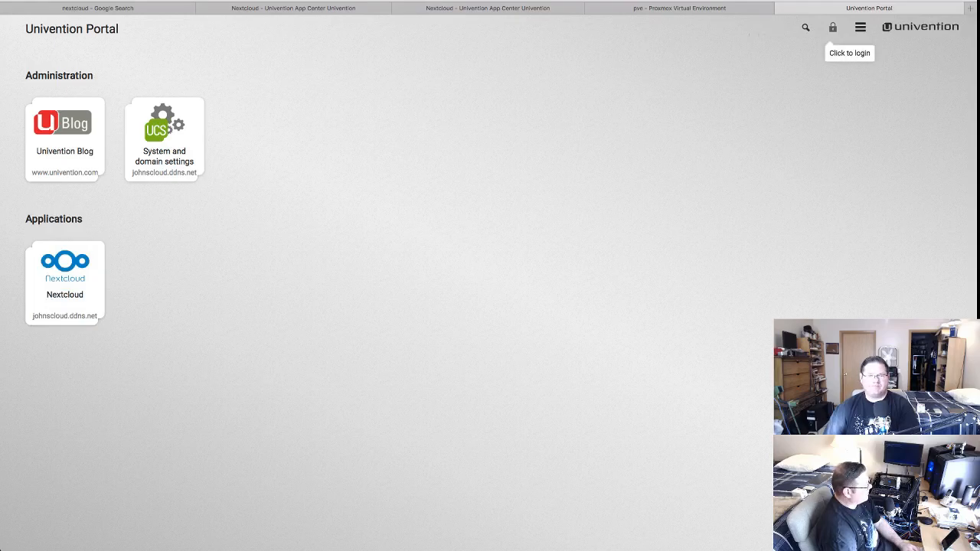
{"action": "left_click", "coordinate": [833, 28]}
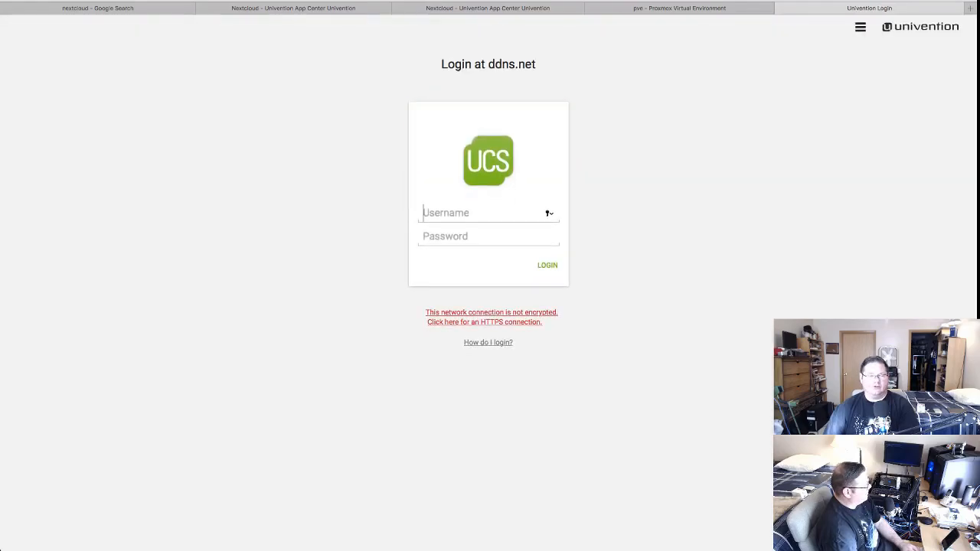
{"action": "type", "text": "A"}
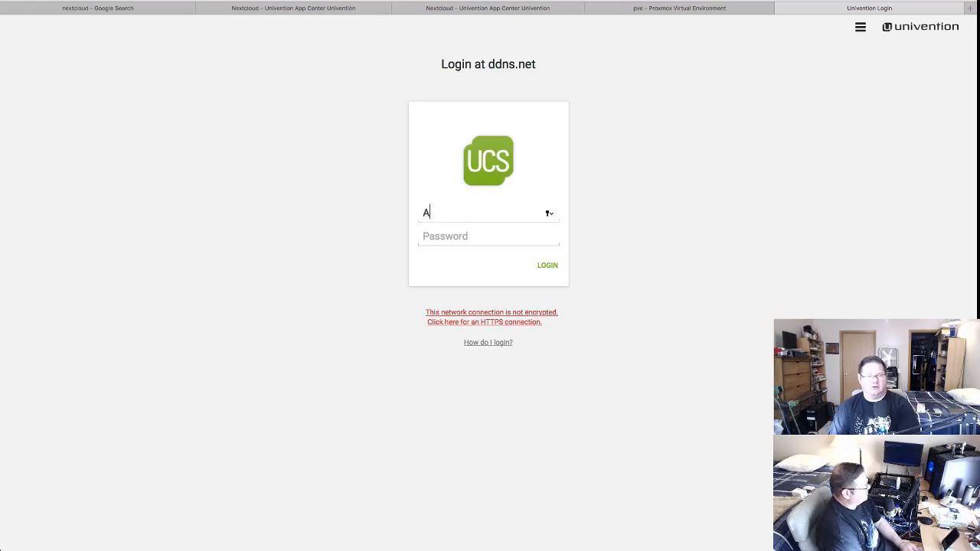
{"action": "type", "text": "dministra"}
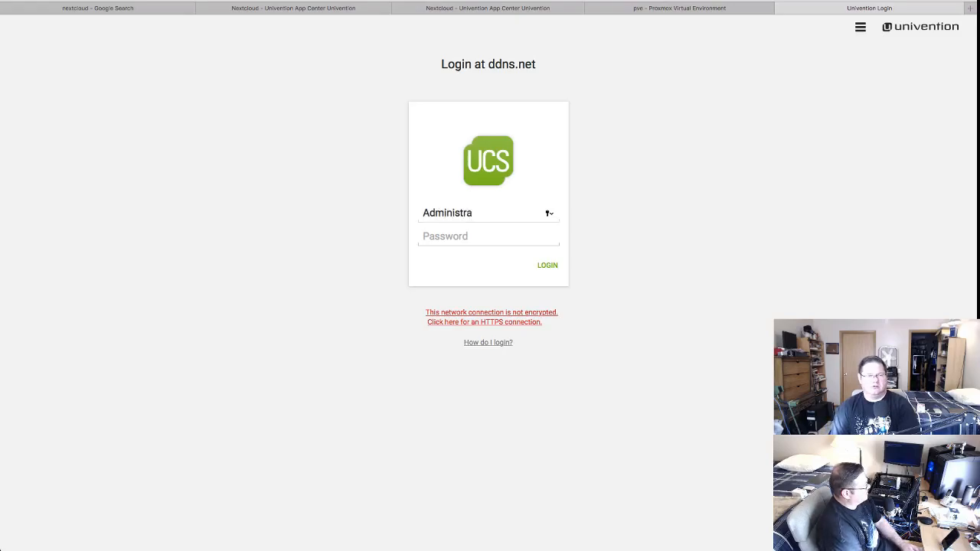
{"action": "key", "text": "BackSpace"}
{"action": "type", "text": "ator"}
{"action": "key", "text": "Tab"}
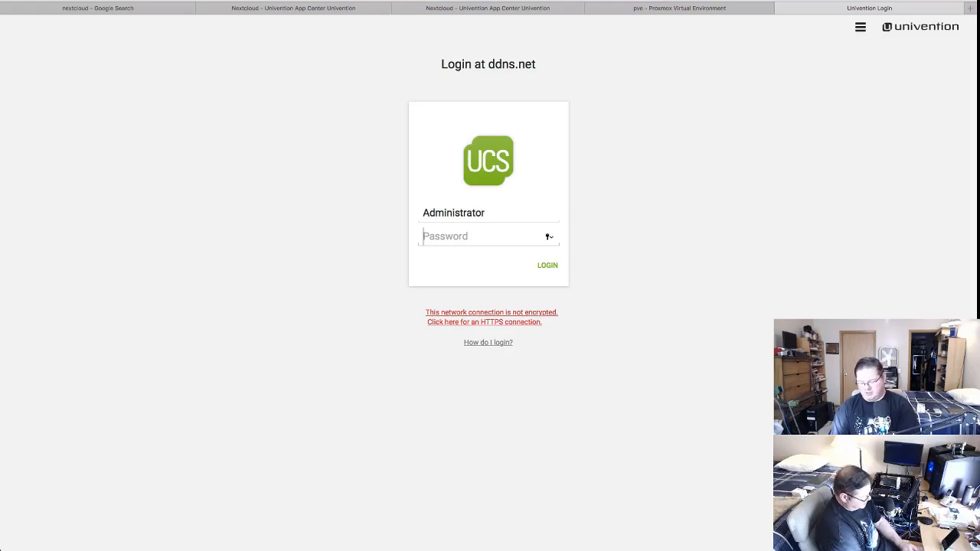
{"action": "type", "text": "•••••"}
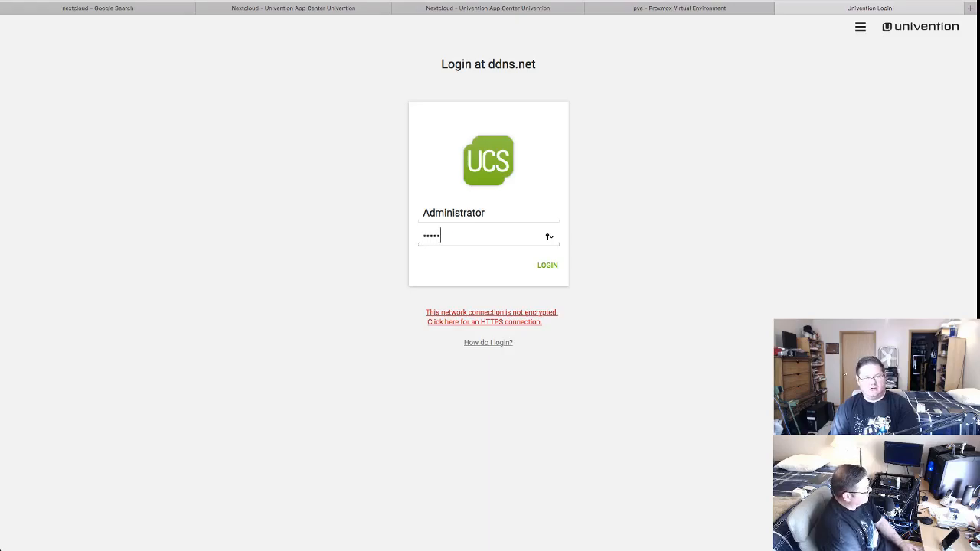
{"action": "type", "text": "•••••••••"}
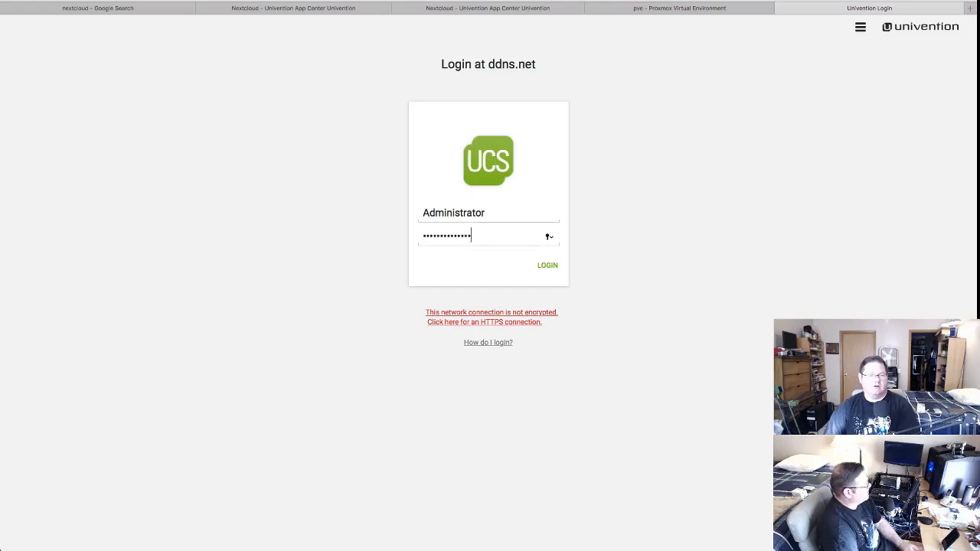
{"action": "key", "text": "Return"}
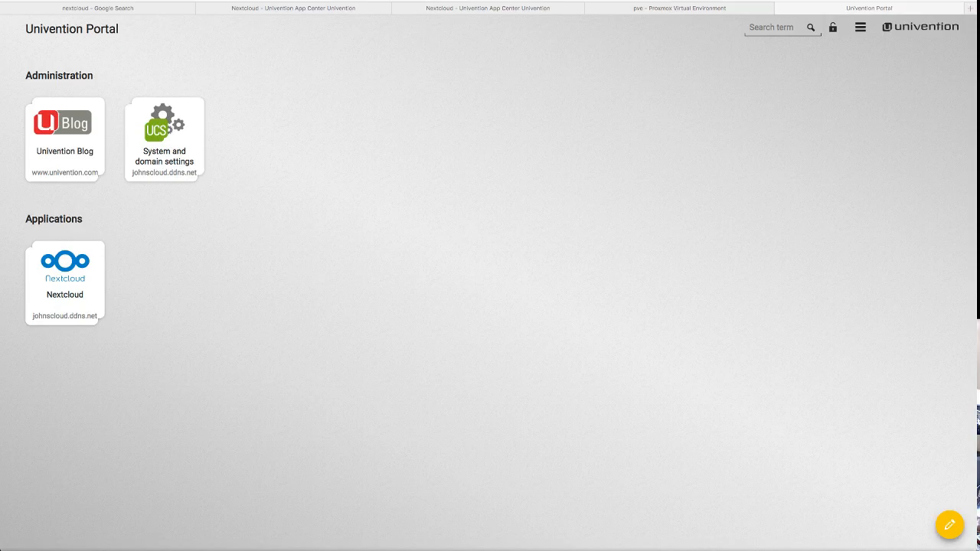
Step: Turn the portal's edit mode on and back off
{"action": "left_click", "coordinate": [771, 28]}
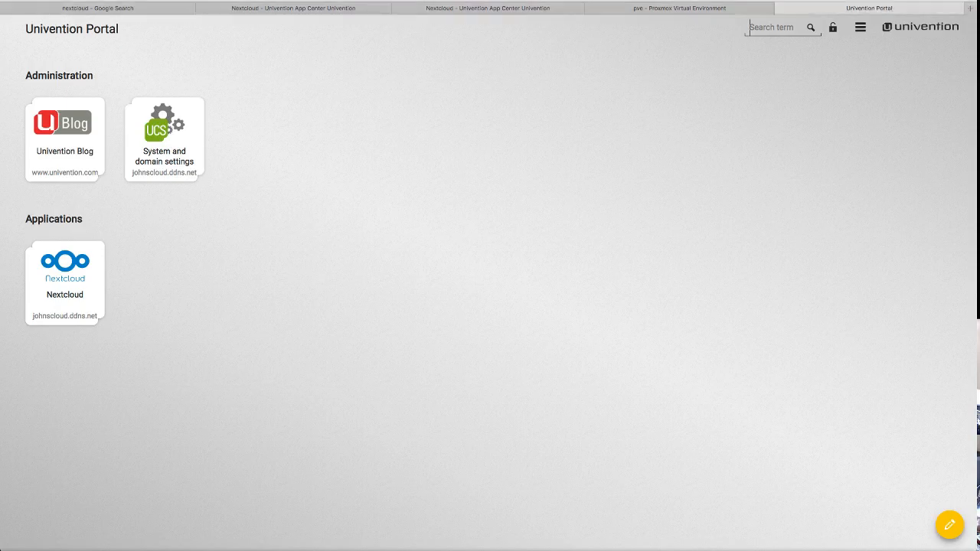
{"action": "left_click", "coordinate": [949, 524]}
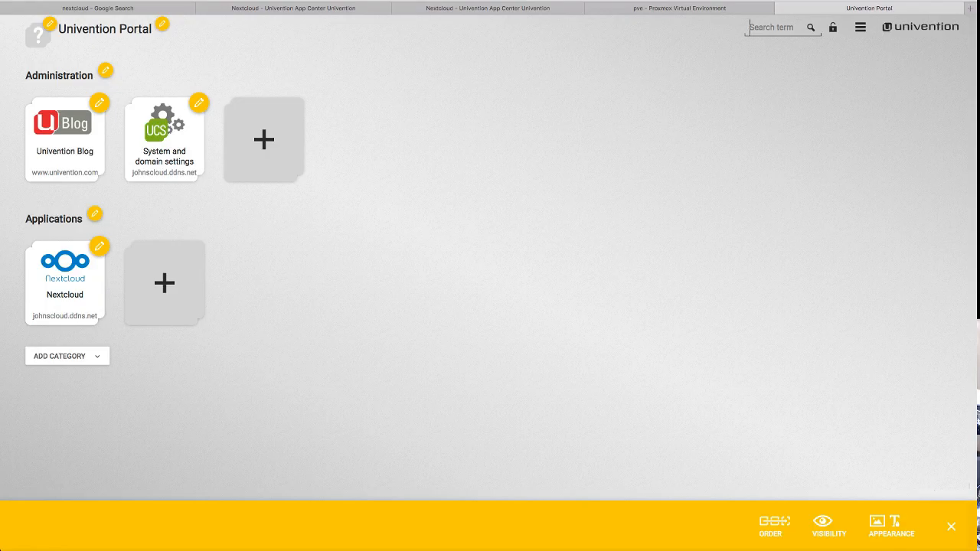
{"action": "left_click", "coordinate": [951, 527]}
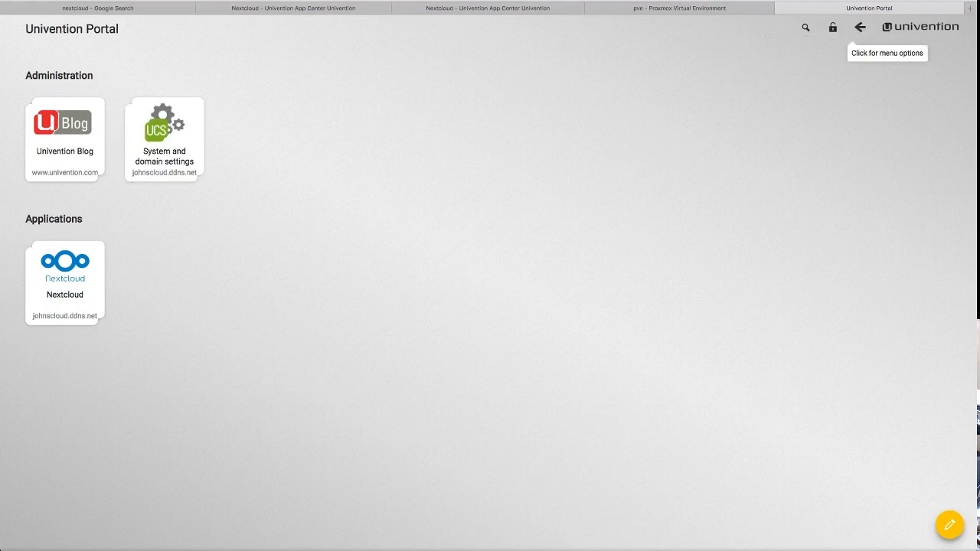
Step: Look through the account menu's certificate options, then open System and domain settings
{"action": "left_click", "coordinate": [860, 27]}
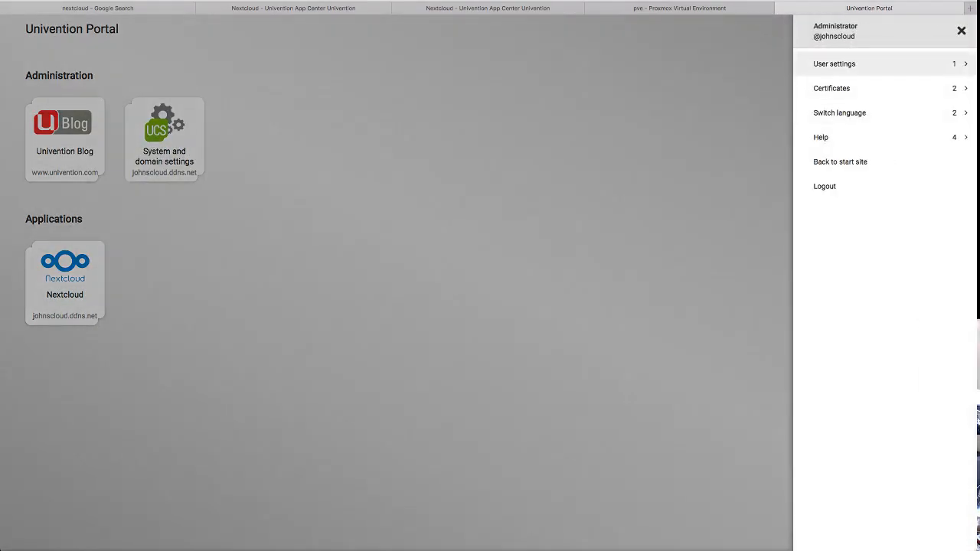
{"action": "left_click", "coordinate": [832, 88]}
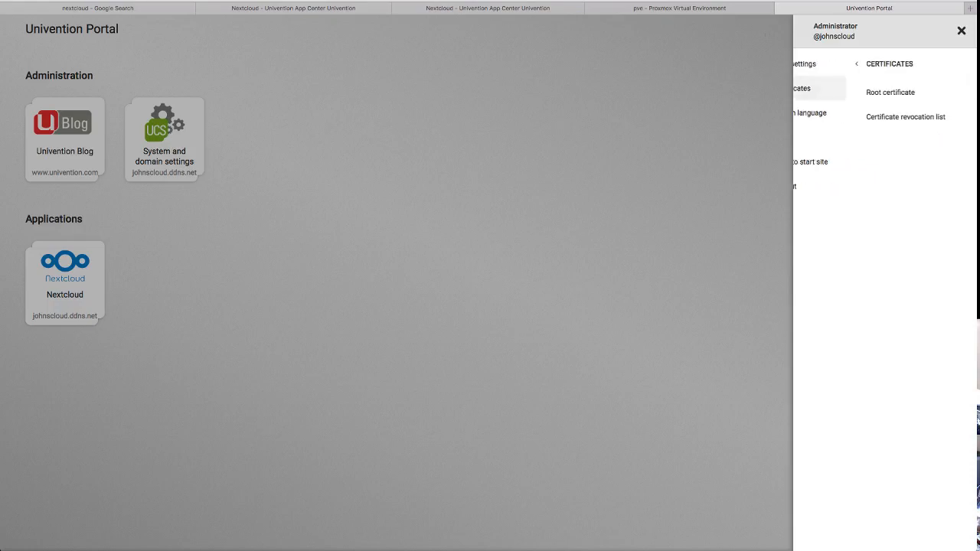
{"action": "left_click", "coordinate": [838, 64]}
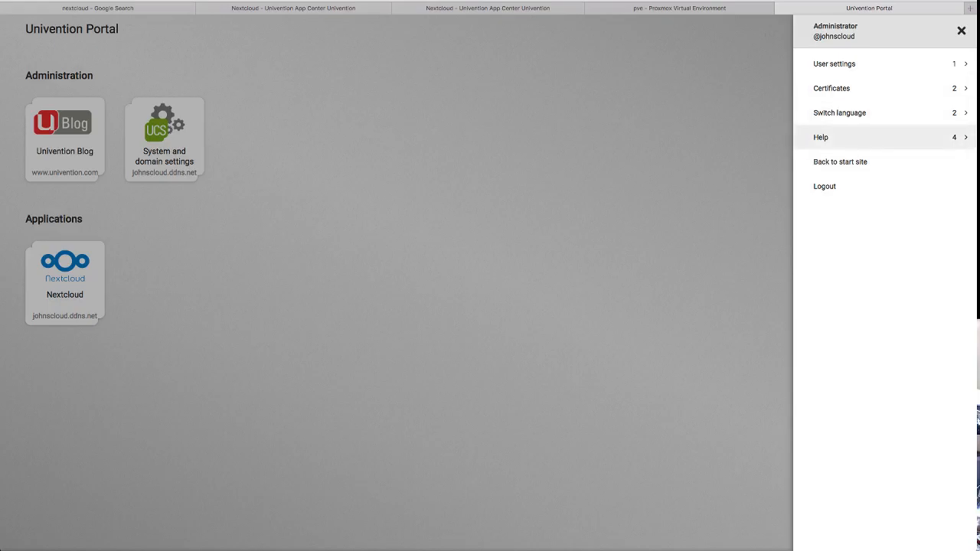
{"action": "left_click", "coordinate": [688, 183]}
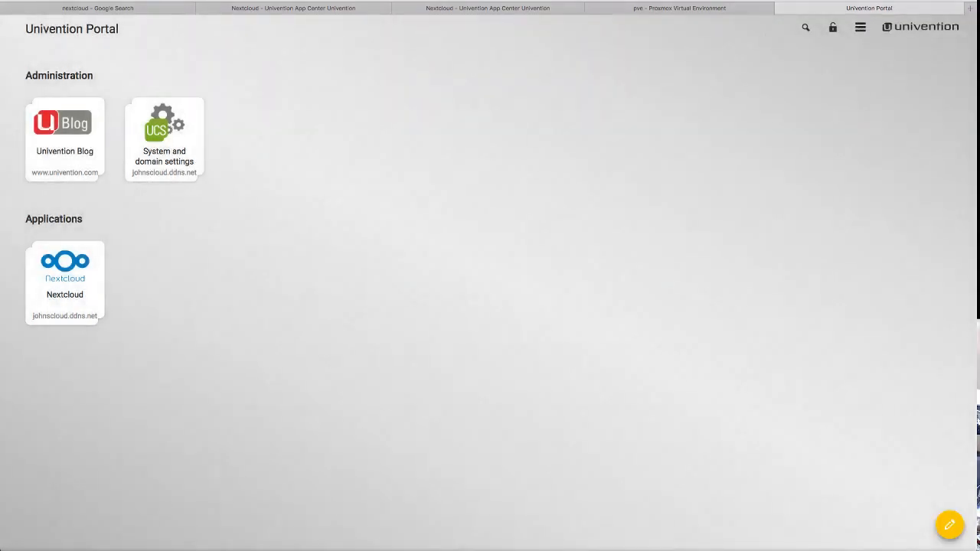
{"action": "left_click", "coordinate": [164, 138]}
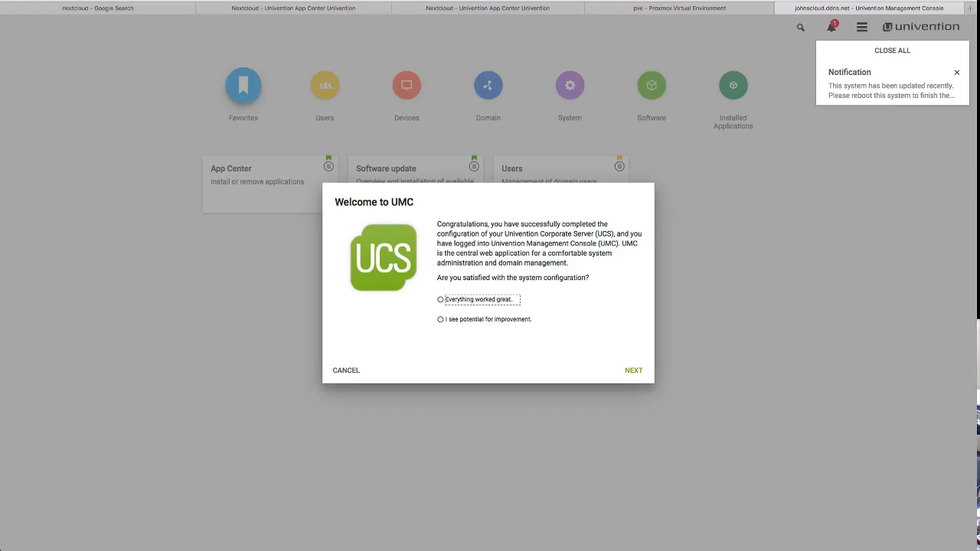
Step: Answer 'Everything worked great.' and page through the UMC welcome wizard to its finish
{"action": "left_click", "coordinate": [441, 299]}
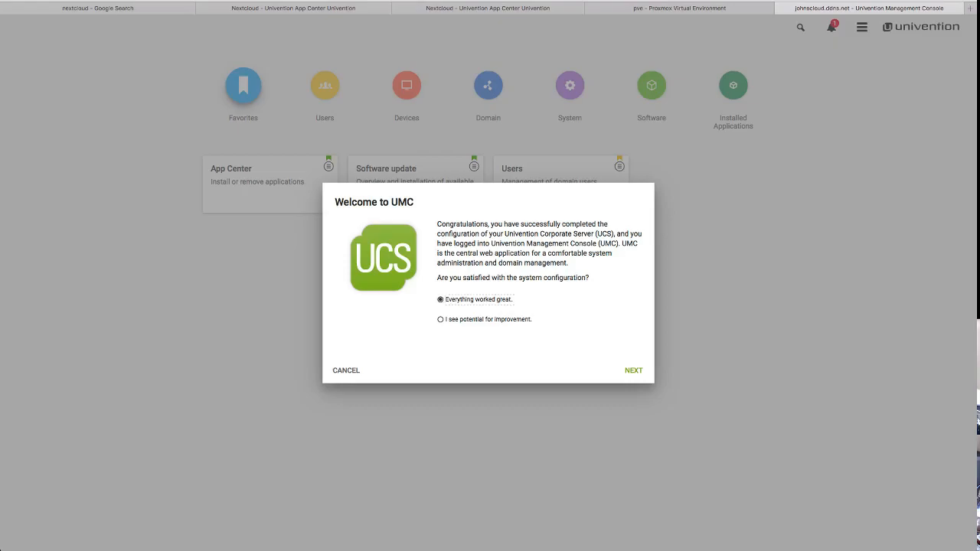
{"action": "left_click", "coordinate": [633, 370]}
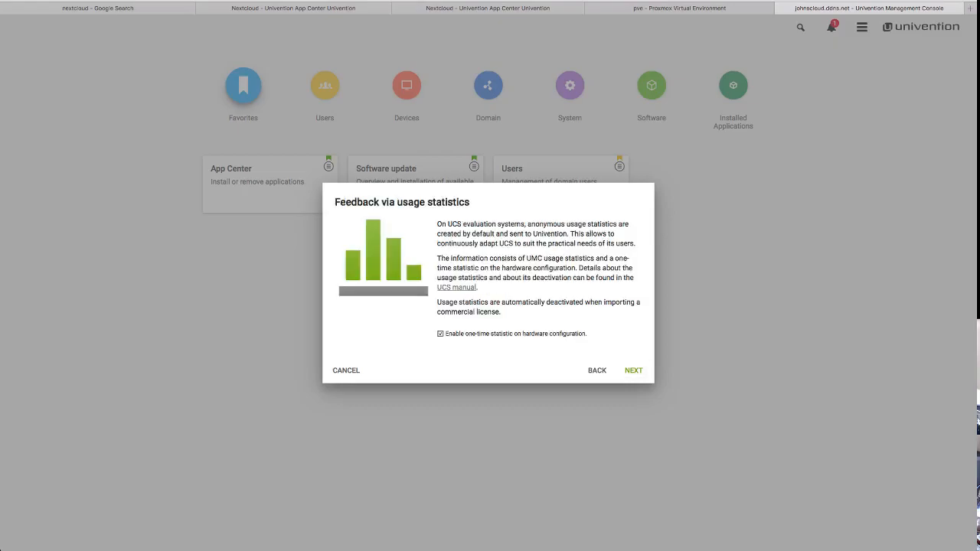
{"action": "left_click", "coordinate": [633, 370]}
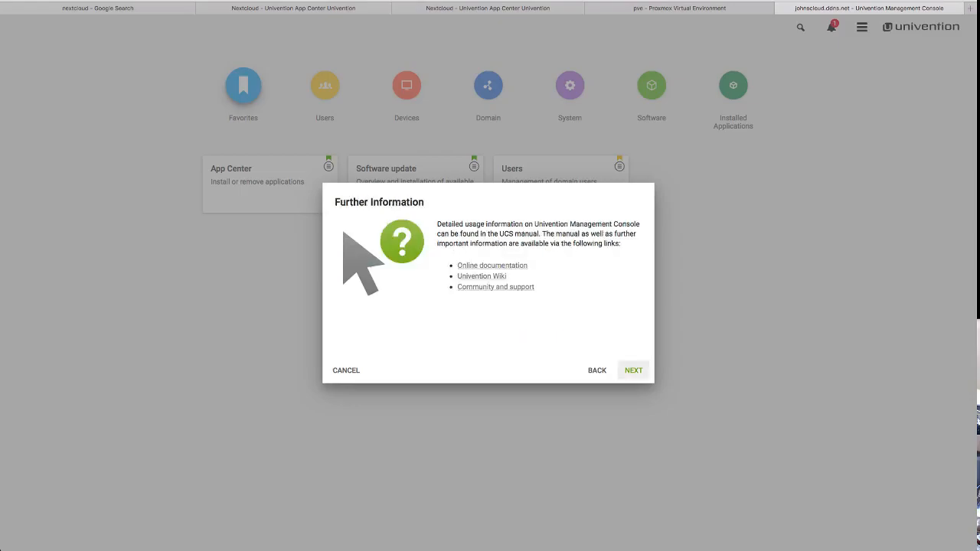
{"action": "left_click", "coordinate": [633, 370]}
{"action": "left_click", "coordinate": [633, 369]}
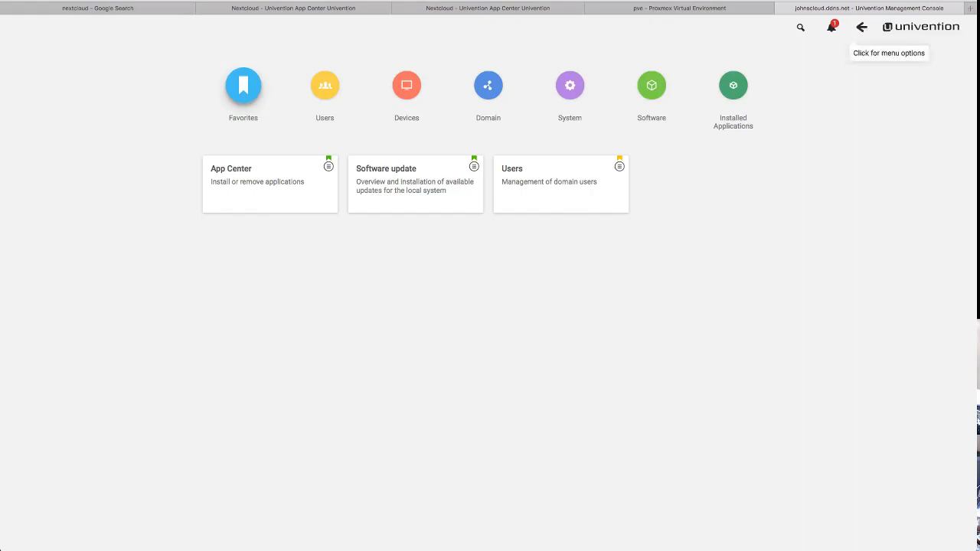
Step: Look at the account menu's server shutdown and reboot options, then close the menu
{"action": "left_click", "coordinate": [861, 28]}
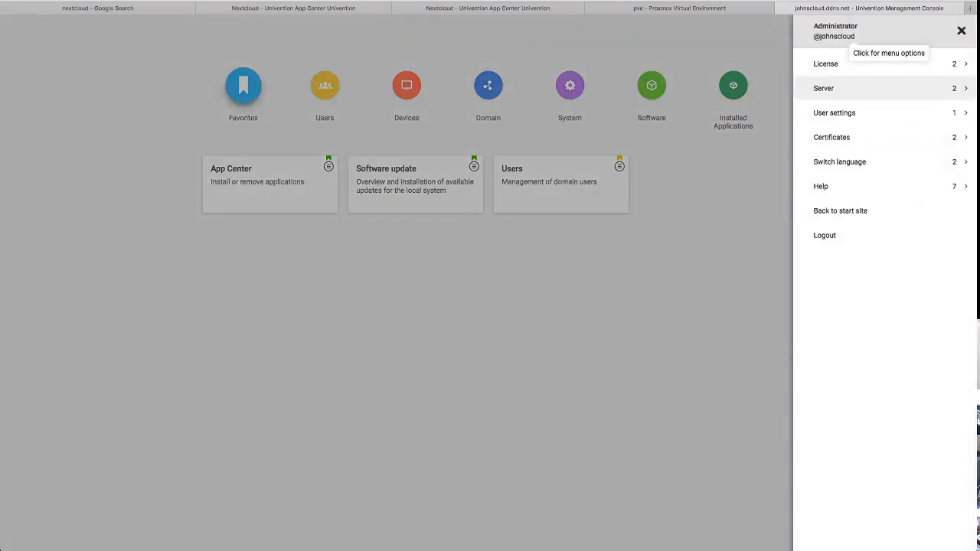
{"action": "left_click", "coordinate": [842, 88]}
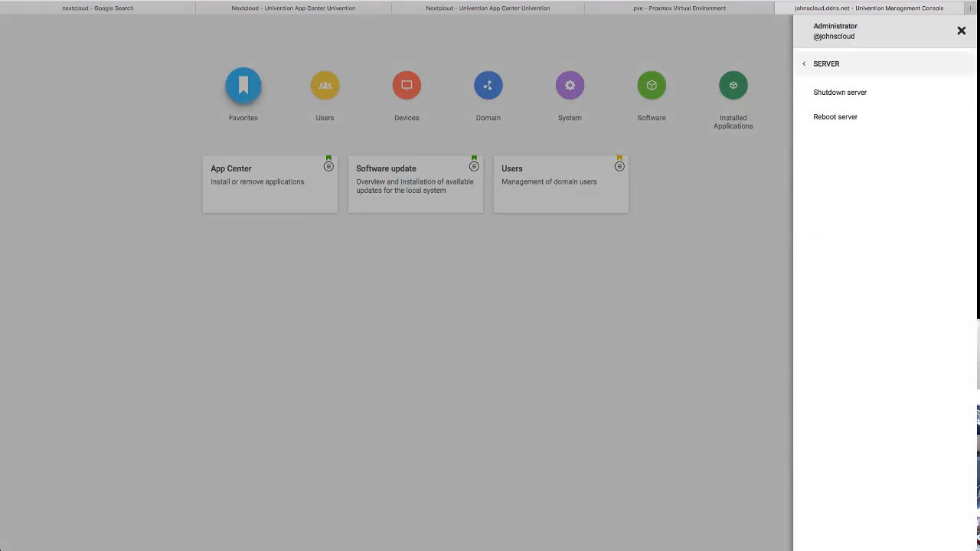
{"action": "left_click", "coordinate": [826, 64]}
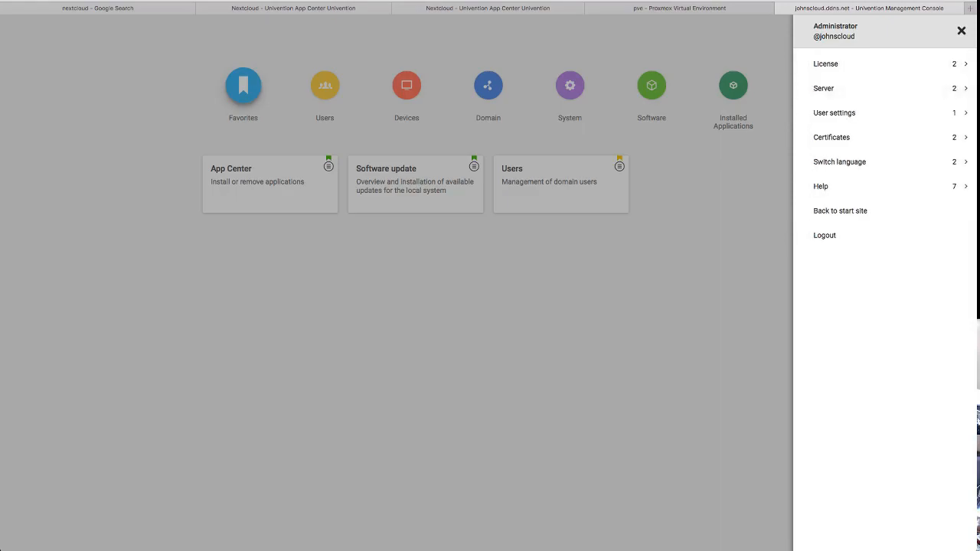
{"action": "left_click", "coordinate": [961, 31]}
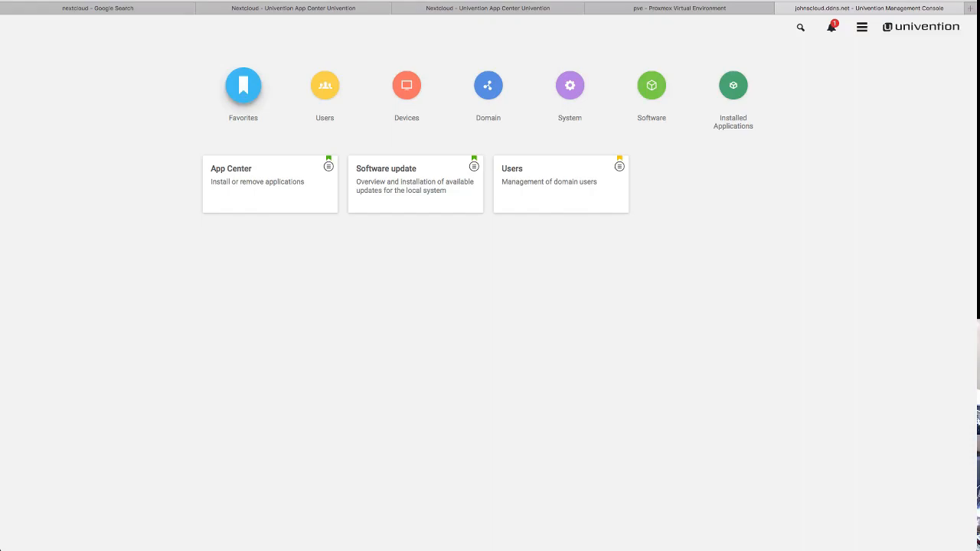
Step: Open the Users module from the Users category and start adding a new user
{"action": "left_click", "coordinate": [325, 86]}
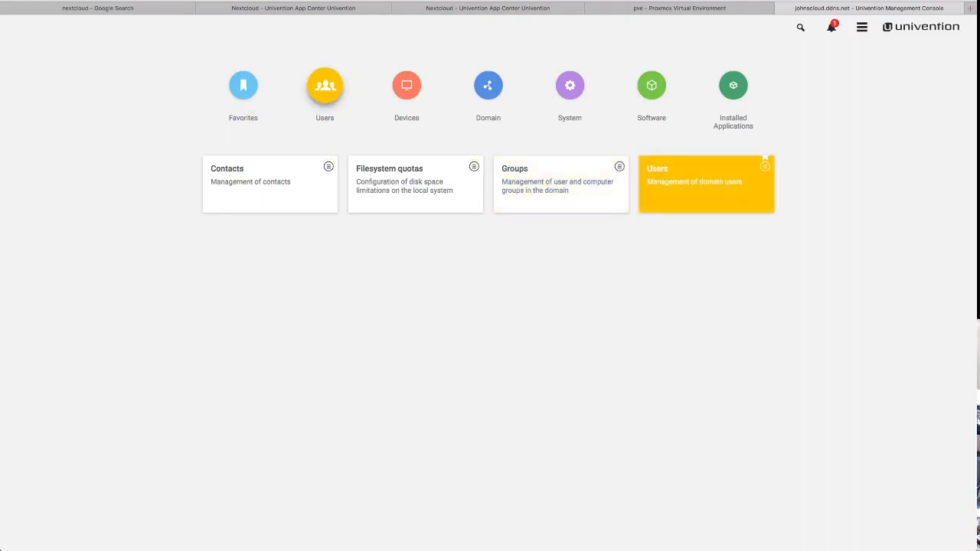
{"action": "left_click", "coordinate": [706, 183]}
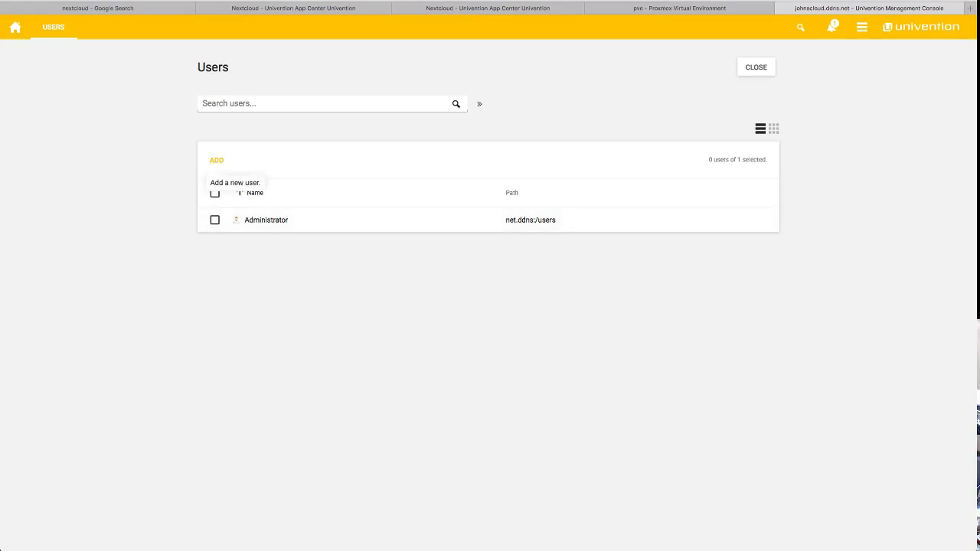
{"action": "left_click", "coordinate": [217, 160]}
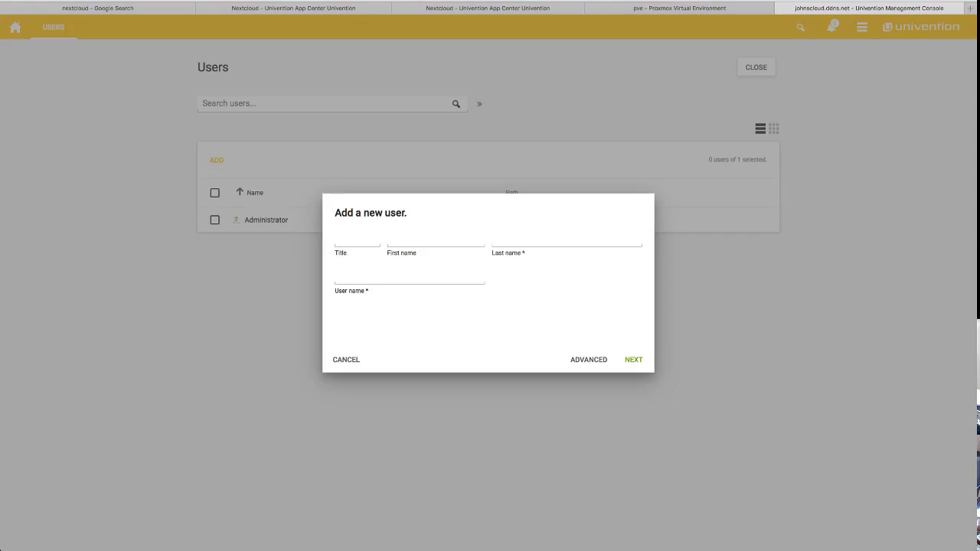
Step: Fill in the new user's first name, last name and user name, then expand to the full account form
{"action": "left_click", "coordinate": [393, 238]}
{"action": "type", "text": "Jo"}
{"action": "type", "text": "hn"}
{"action": "type", "text": "Test"}
{"action": "type", "text": "john"}
{"action": "left_click", "coordinate": [587, 359]}
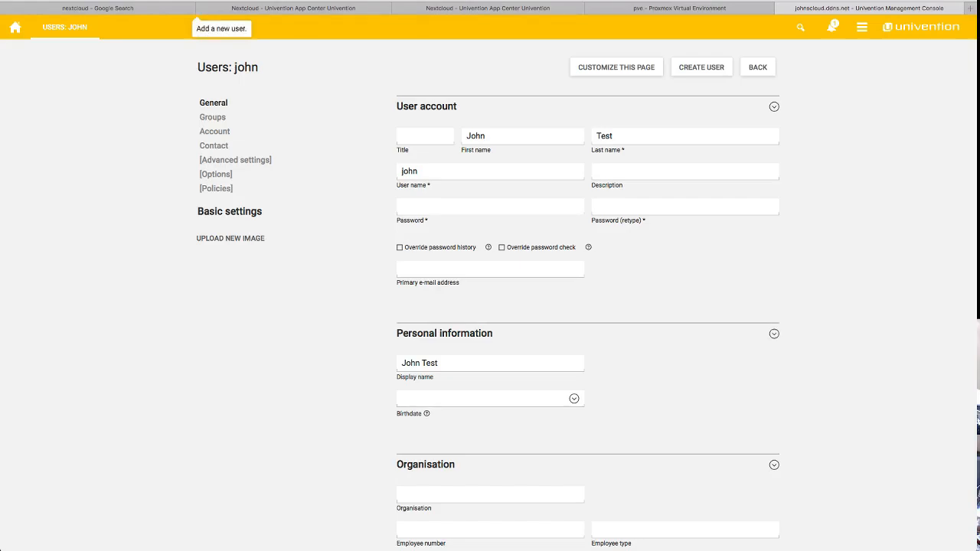
{"action": "left_click", "coordinate": [490, 206]}
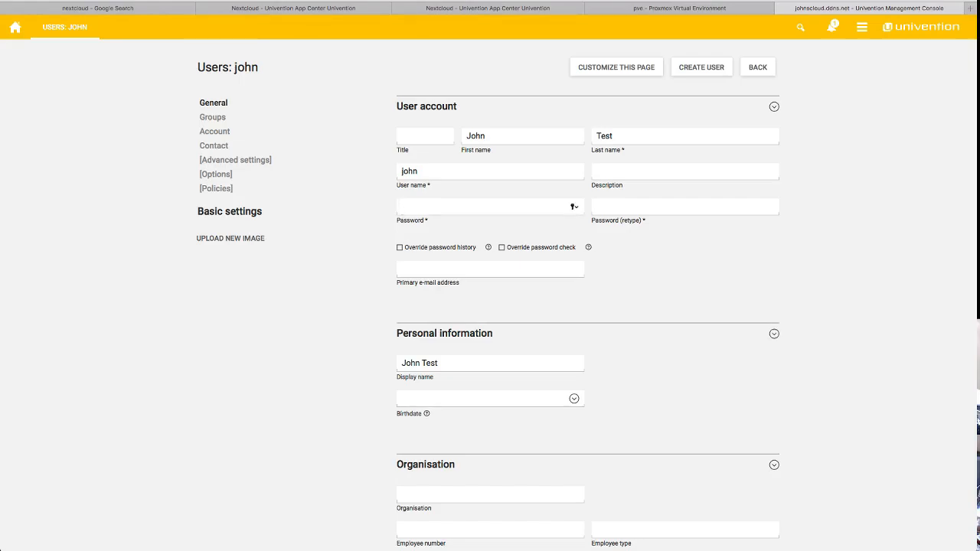
Step: Enter and retype the new user's password, then view the Account advanced settings
{"action": "type", "text": "********"}
{"action": "key", "text": "Tab"}
{"action": "type", "text": "********"}
{"action": "left_click", "coordinate": [214, 132]}
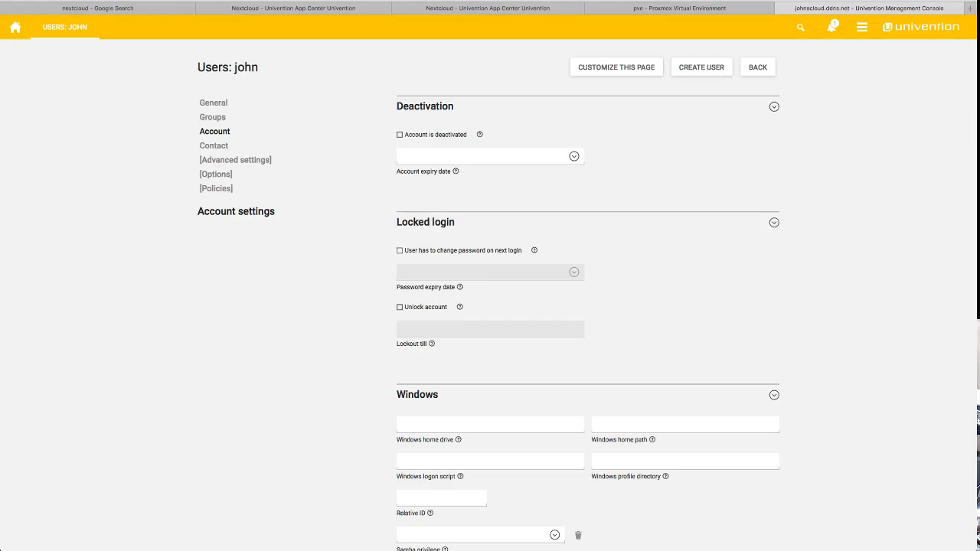
{"action": "left_click", "coordinate": [400, 251]}
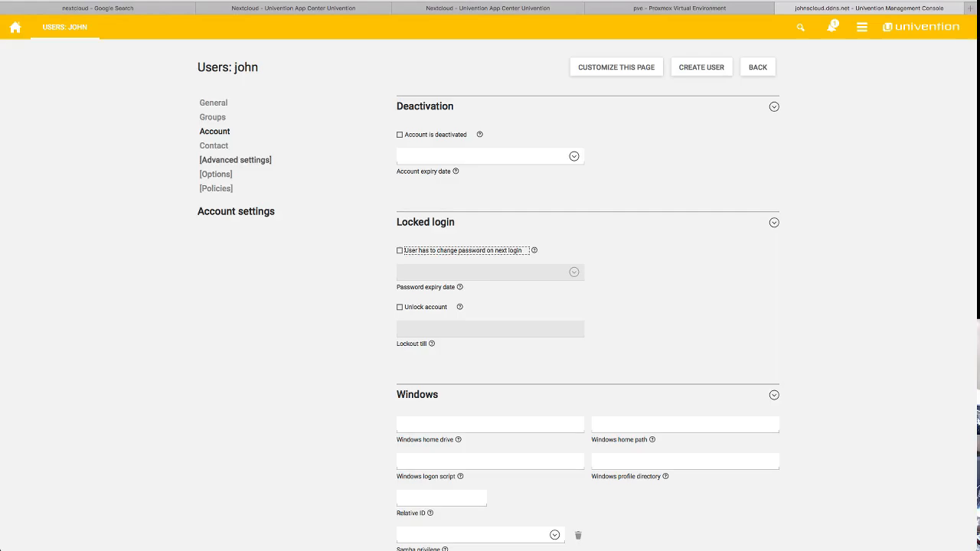
{"action": "left_click", "coordinate": [235, 160]}
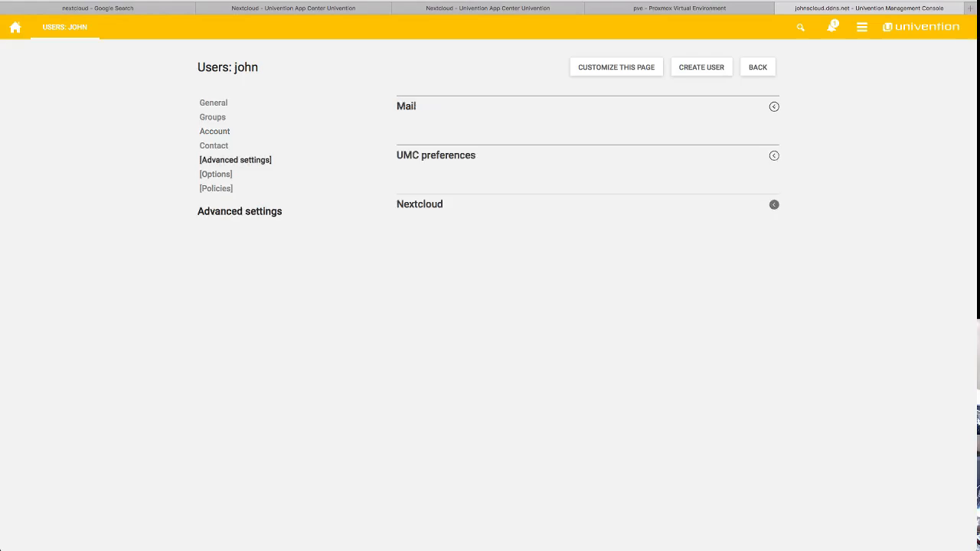
Step: Enable Nextcloud access for the new user and review its Account and General settings
{"action": "left_click", "coordinate": [774, 204]}
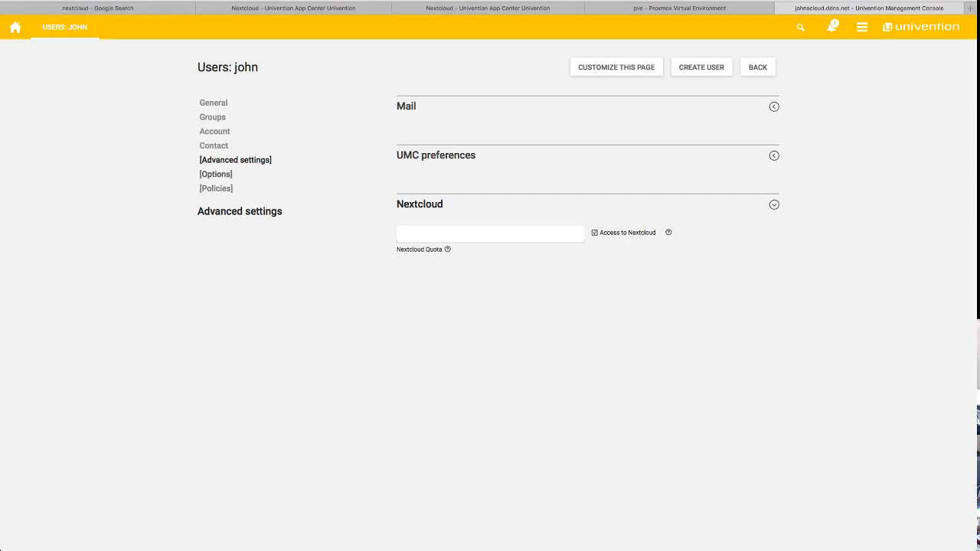
{"action": "left_click", "coordinate": [214, 131]}
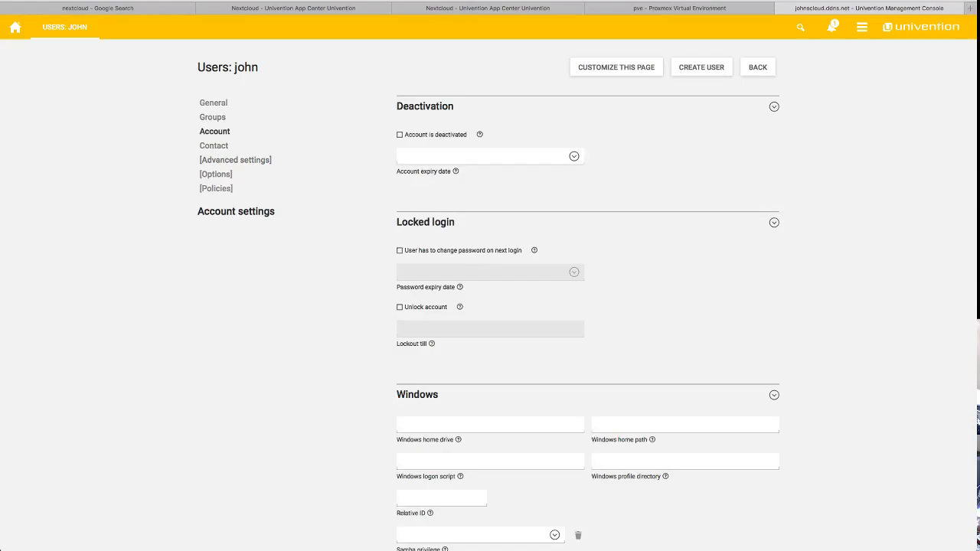
{"action": "left_click", "coordinate": [213, 103]}
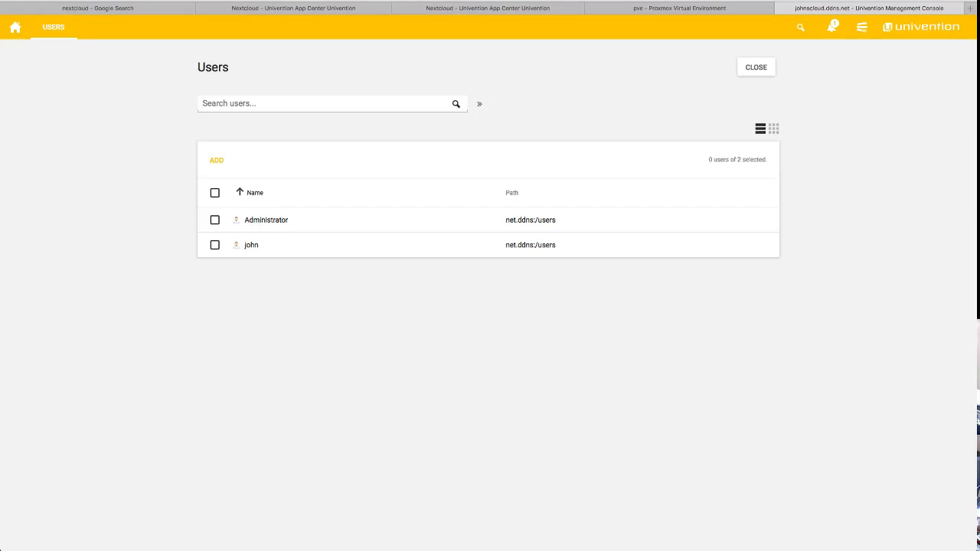
Step: Leave user management and browse the Devices and Domain module categories
{"action": "left_click", "coordinate": [755, 67]}
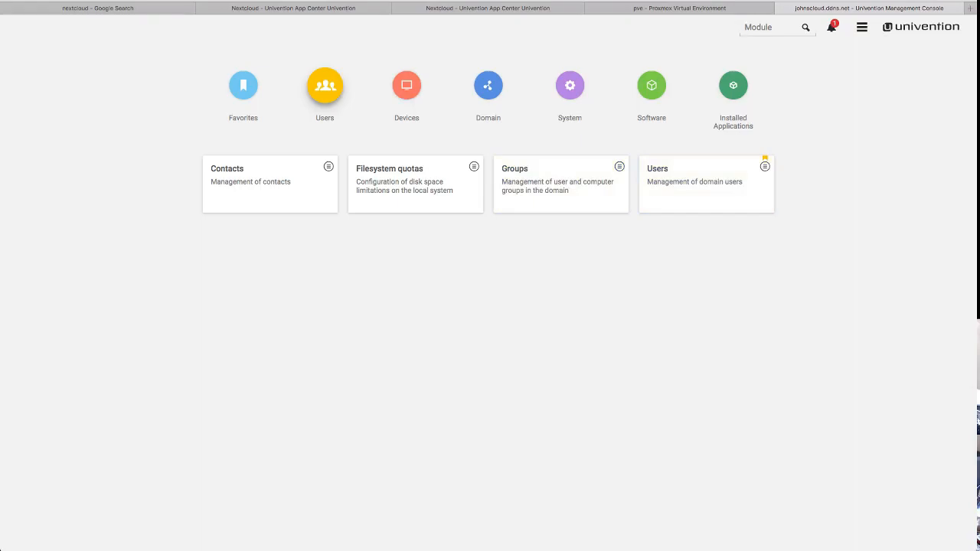
{"action": "left_click", "coordinate": [406, 86]}
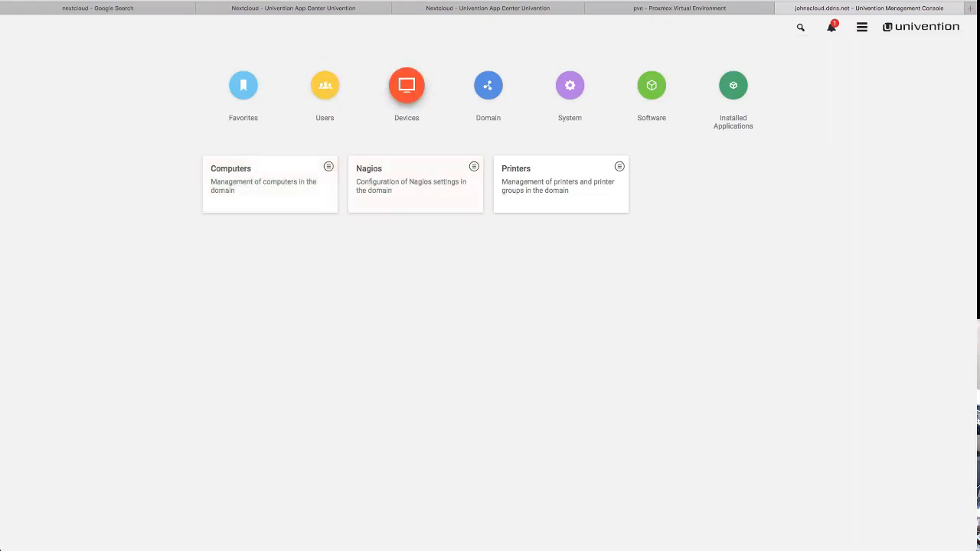
{"action": "left_click", "coordinate": [488, 86]}
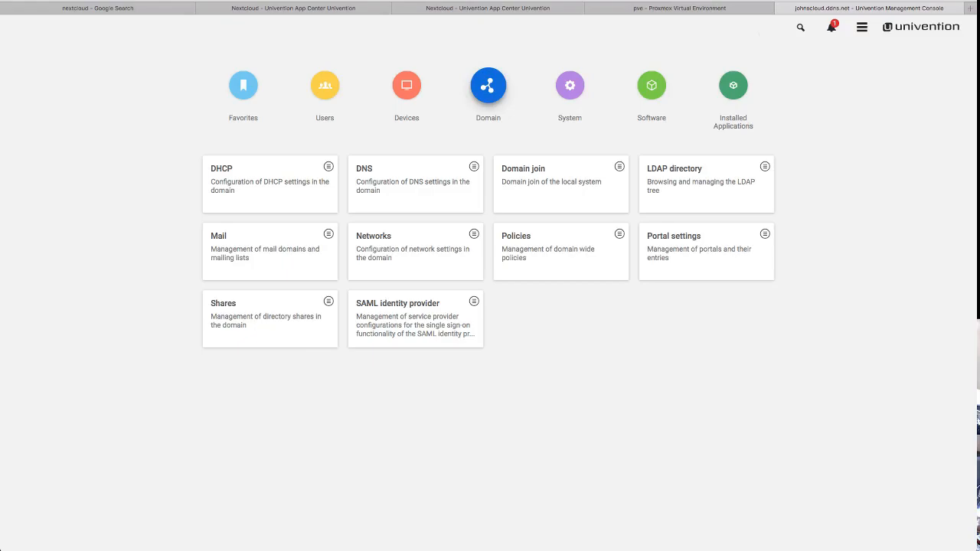
Step: Look over the DNS zones, then list the System category modules
{"action": "left_click", "coordinate": [416, 184]}
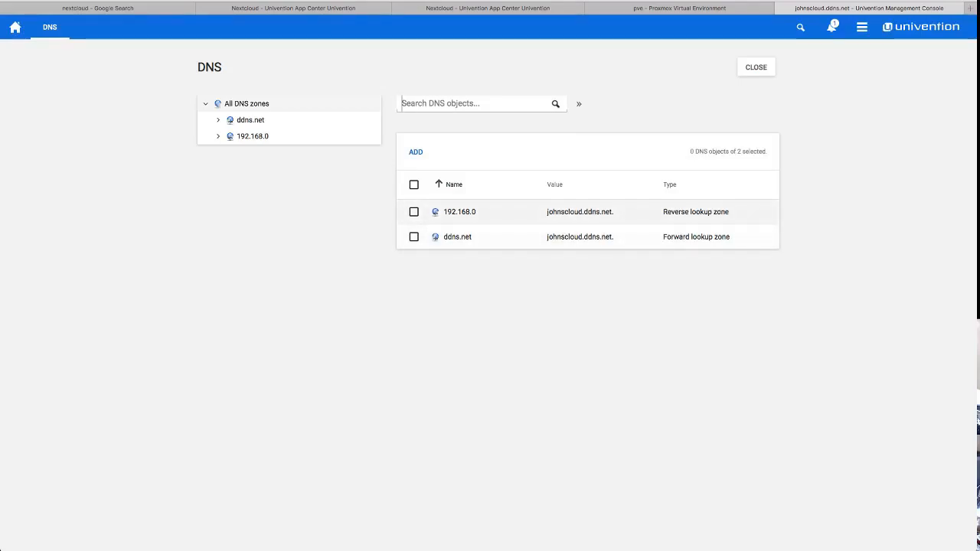
{"action": "left_click", "coordinate": [756, 67]}
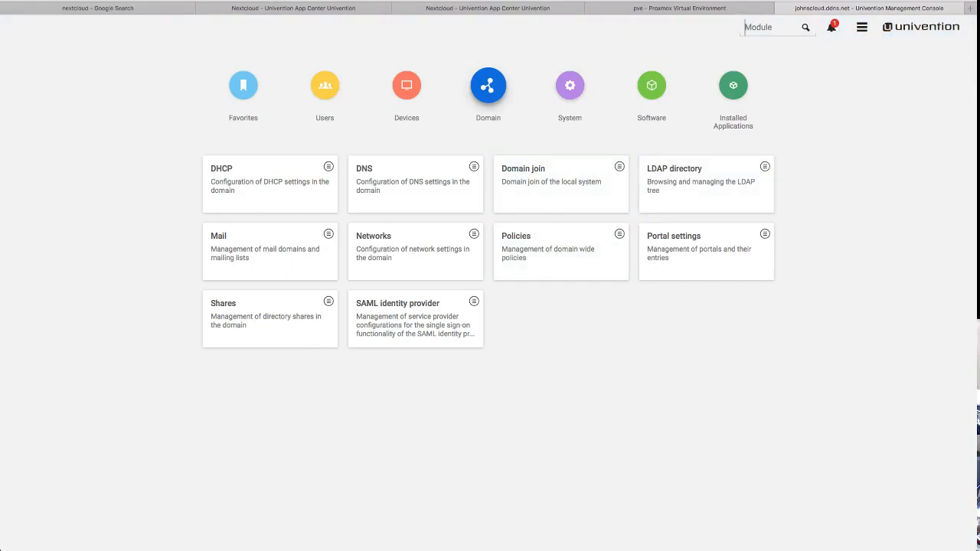
{"action": "left_click", "coordinate": [570, 86]}
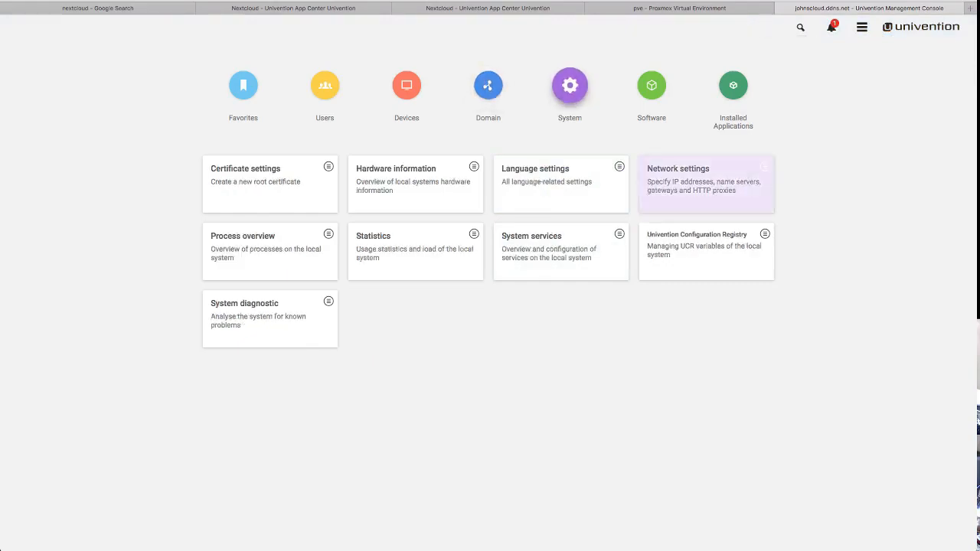
Step: Review eth0 and the name servers in Network settings, then return to the Domain modules
{"action": "left_click", "coordinate": [706, 184]}
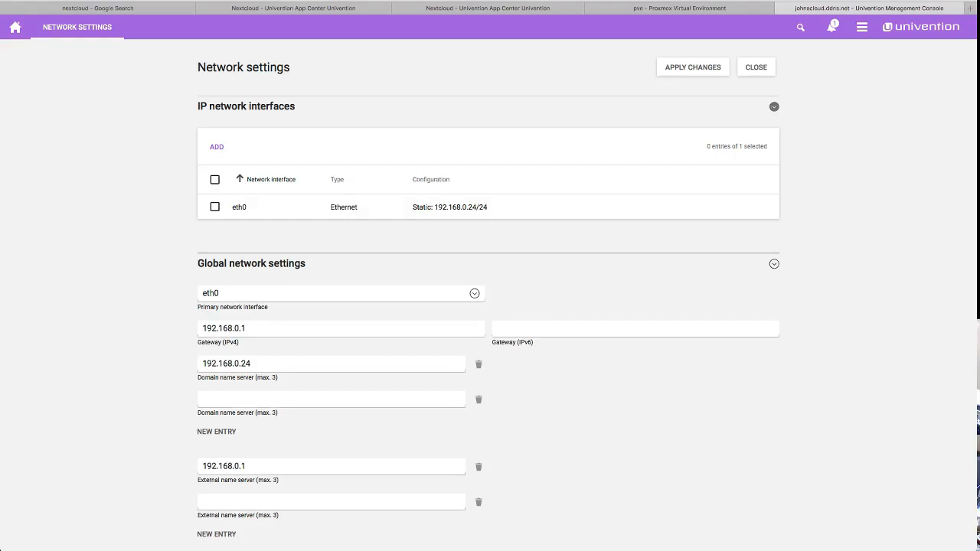
{"action": "left_click", "coordinate": [755, 66]}
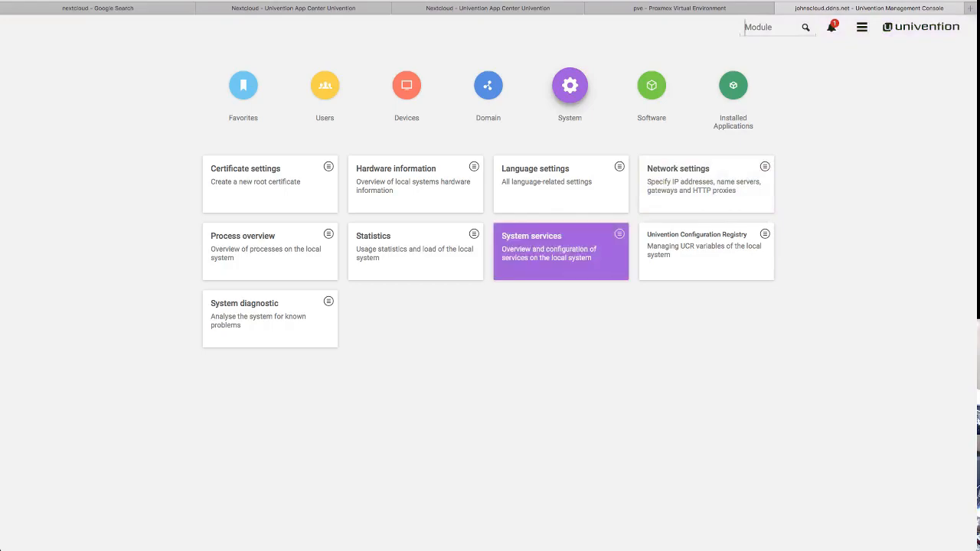
{"action": "left_click", "coordinate": [488, 85]}
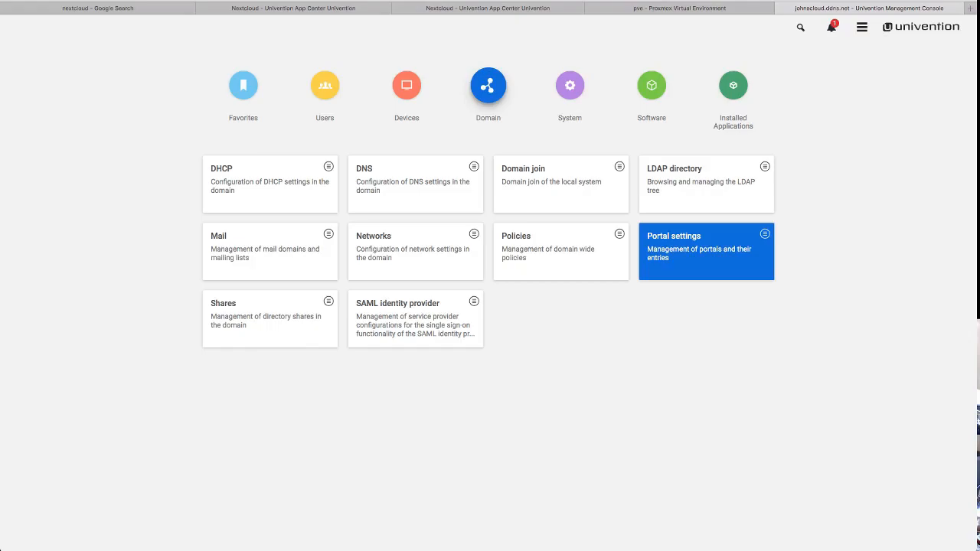
Step: In Portal settings, inspect the univentionblog entry and return to the nine portal objects
{"action": "left_click", "coordinate": [699, 250]}
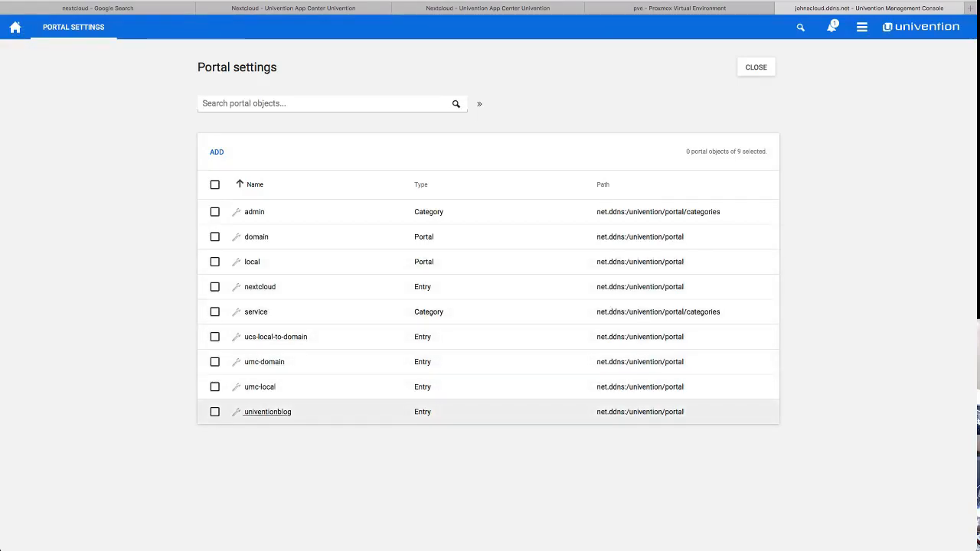
{"action": "left_click", "coordinate": [267, 412]}
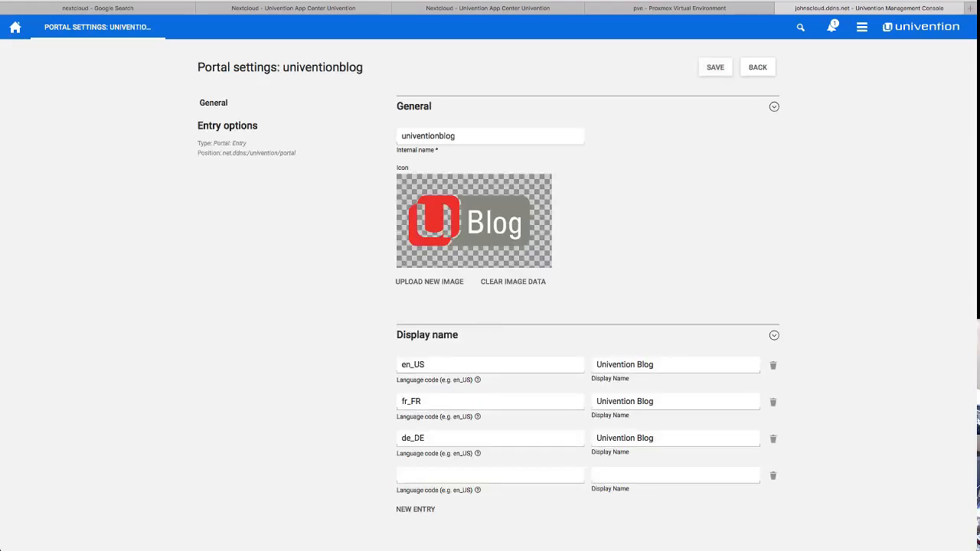
{"action": "scroll", "coordinate": [587, 306], "scroll_direction": "down", "scroll_amount": 7}
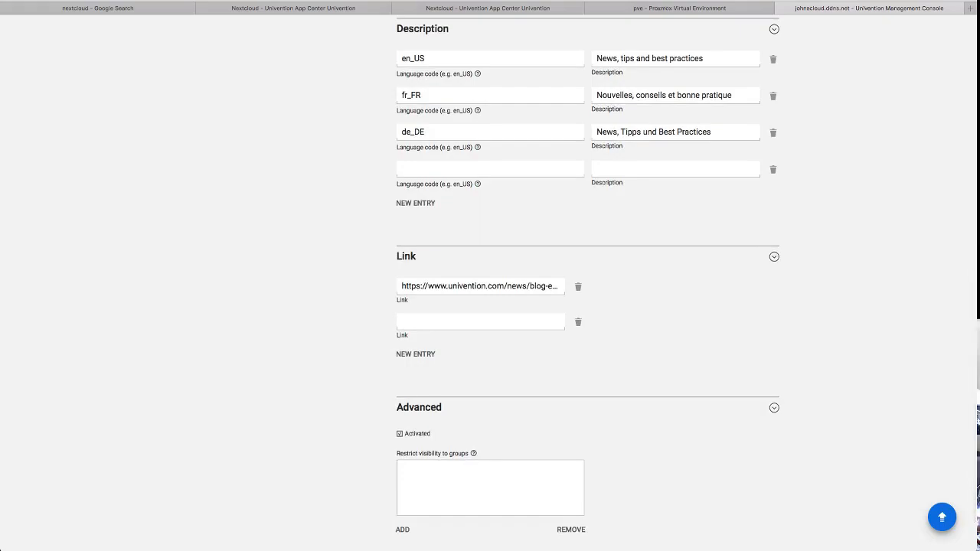
{"action": "scroll", "coordinate": [588, 306], "scroll_direction": "up", "scroll_amount": 7}
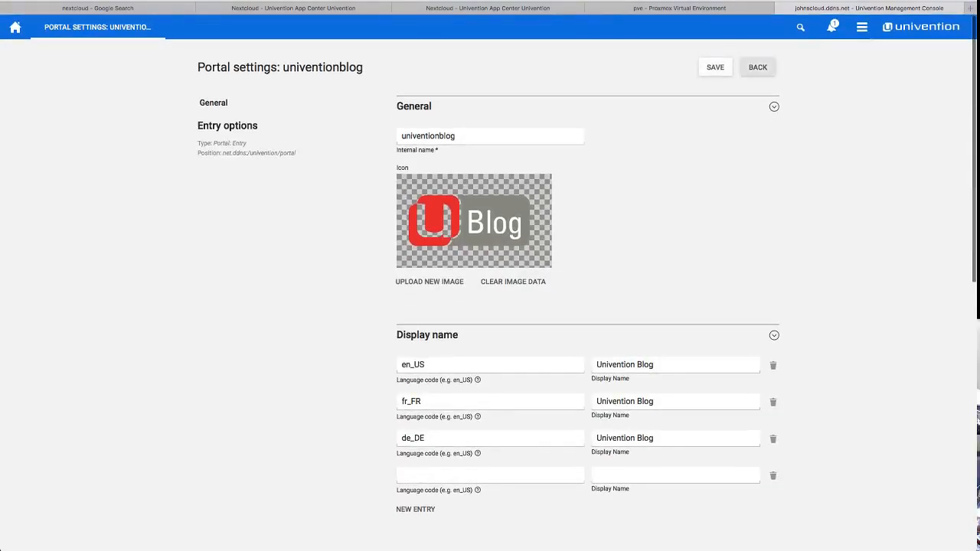
{"action": "left_click", "coordinate": [757, 67]}
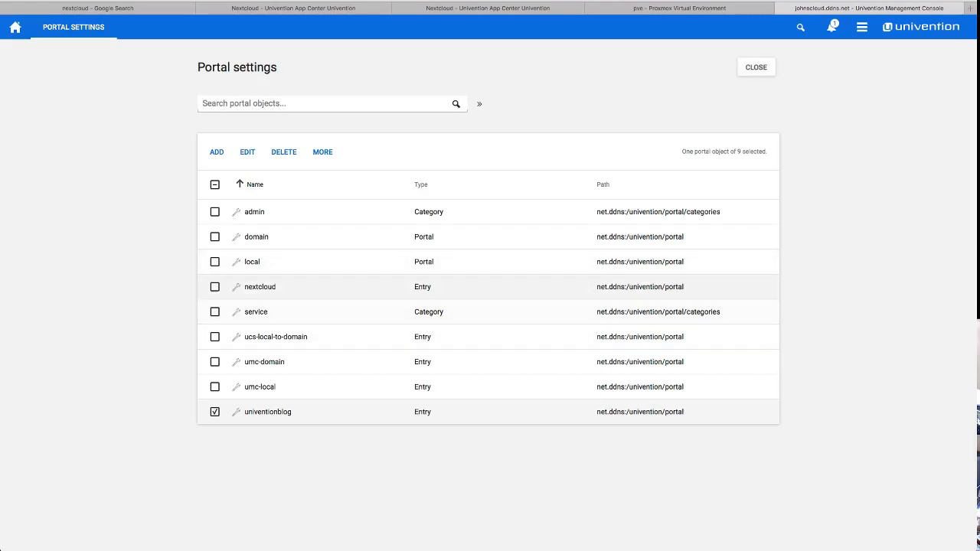
Step: Check the nextcloud portal entry's Link section unchanged, then close Portal settings
{"action": "left_click", "coordinate": [260, 287]}
{"action": "scroll", "coordinate": [588, 306], "scroll_direction": "down", "scroll_amount": 5}
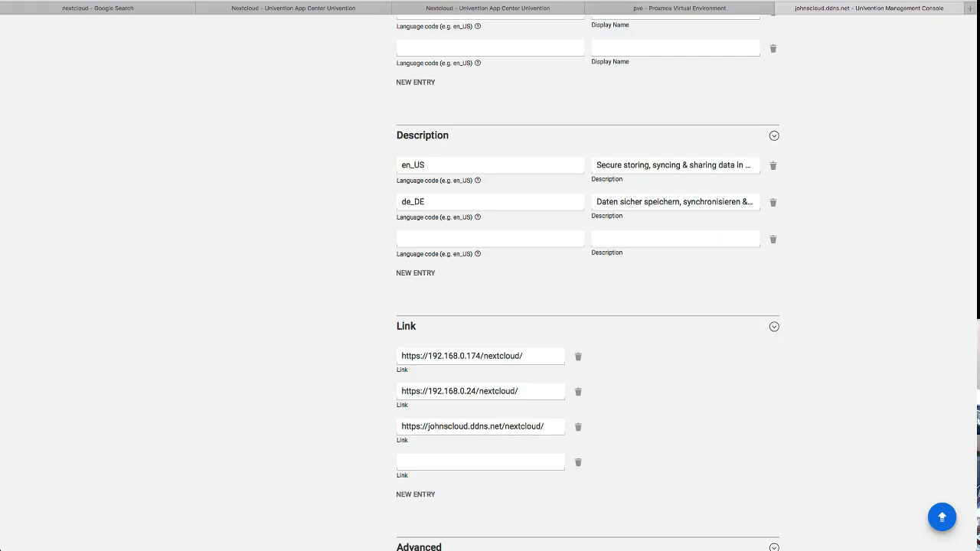
{"action": "scroll", "coordinate": [588, 283], "scroll_direction": "up", "scroll_amount": 2}
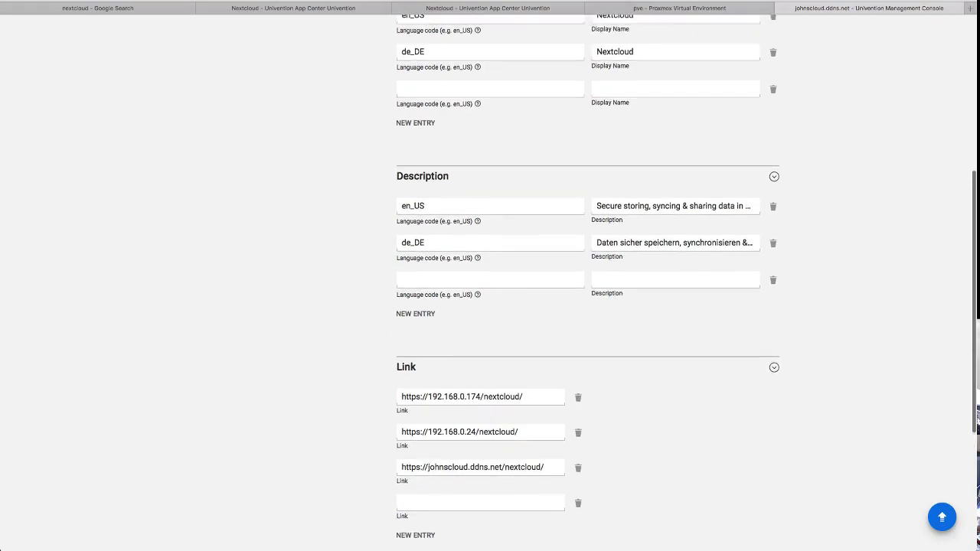
{"action": "scroll", "coordinate": [489, 283], "scroll_direction": "up", "scroll_amount": 5}
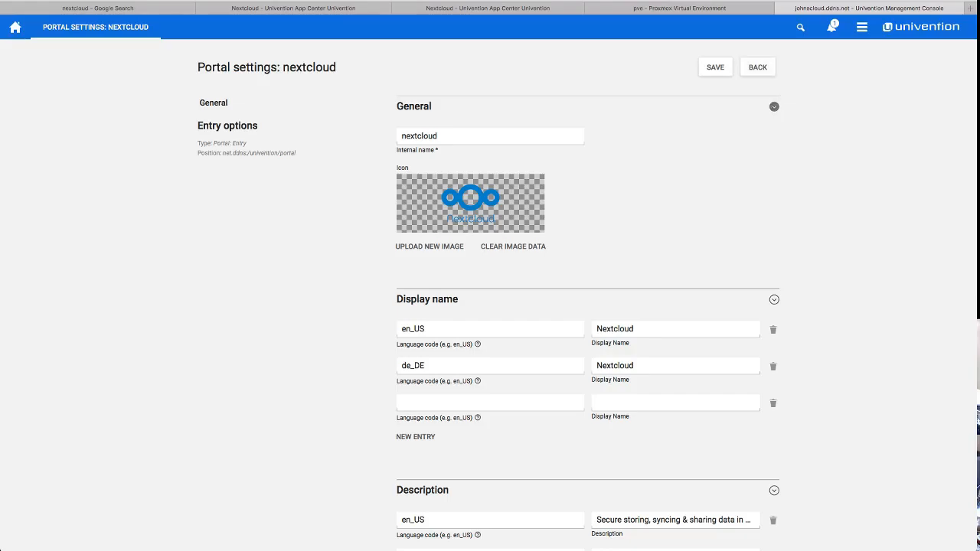
{"action": "left_click", "coordinate": [757, 67]}
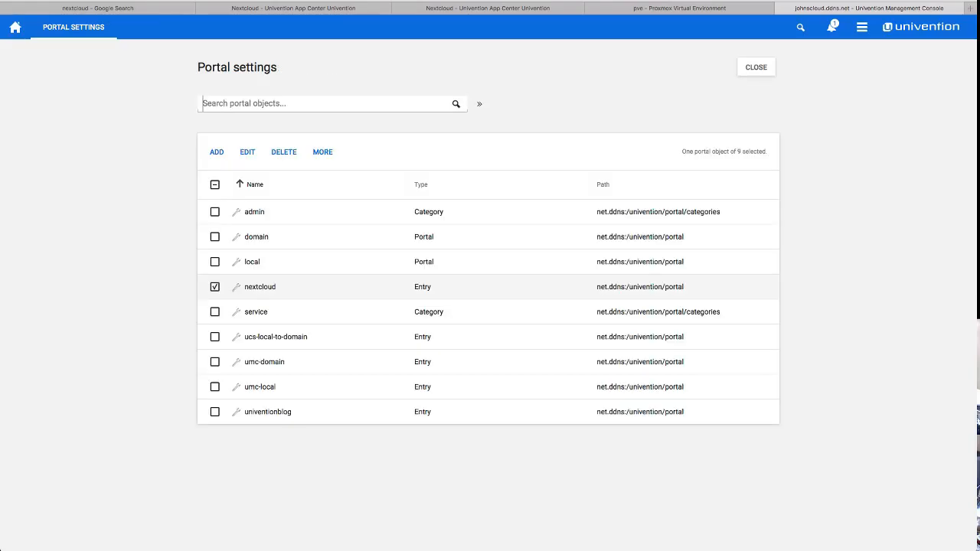
{"action": "left_click", "coordinate": [755, 67]}
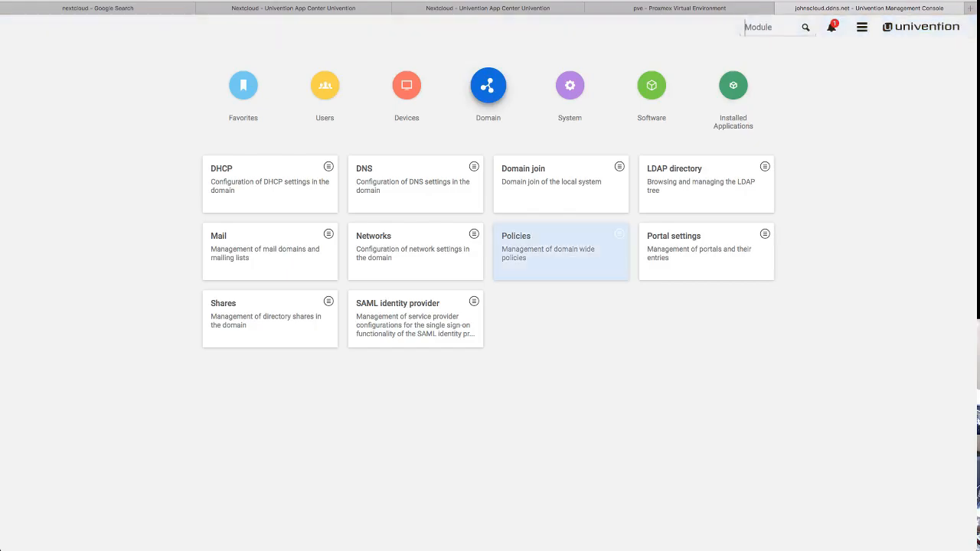
Step: List the Software modules: App Center, Package Management, Repository Settings and Software update
{"action": "left_click", "coordinate": [569, 85]}
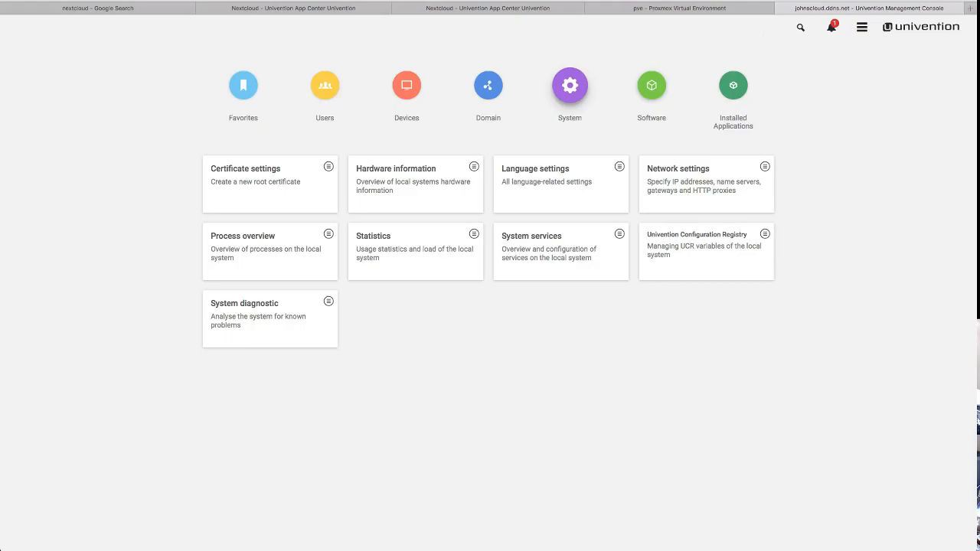
{"action": "left_click", "coordinate": [651, 85]}
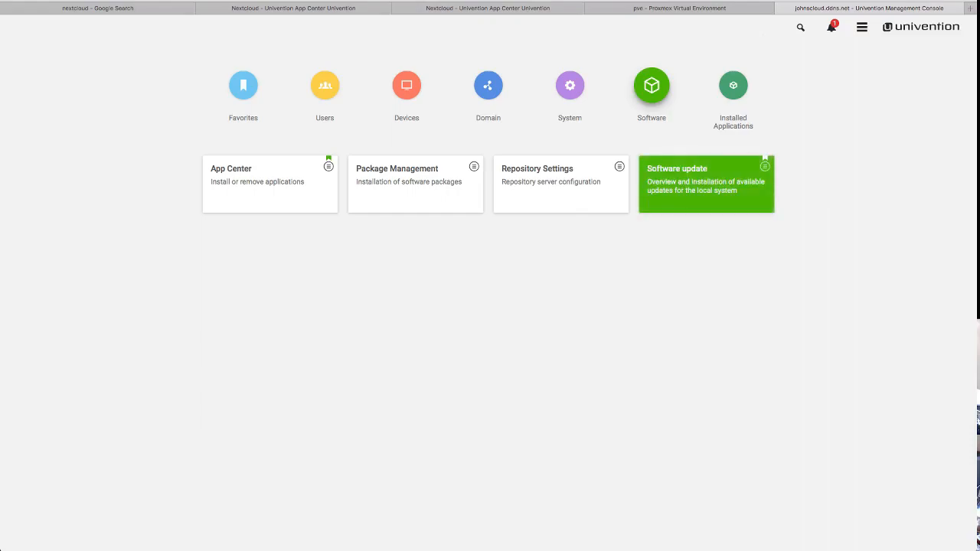
Step: Open Software update, showing the pending reboot and the Nextcloud 13.0.7-0 update
{"action": "left_click", "coordinate": [706, 184]}
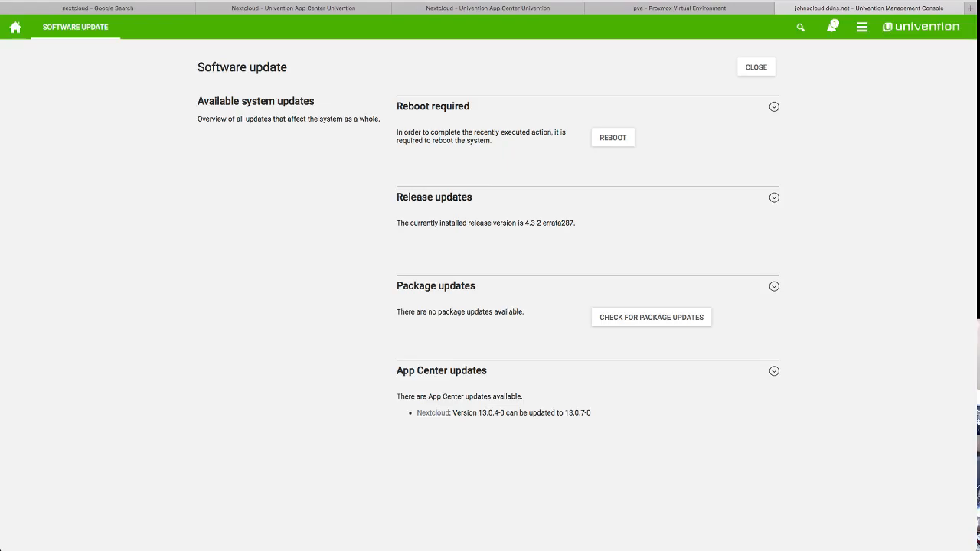
Step: Reboot the server, confirm it, and dismiss the connection error notice
{"action": "left_click", "coordinate": [613, 137]}
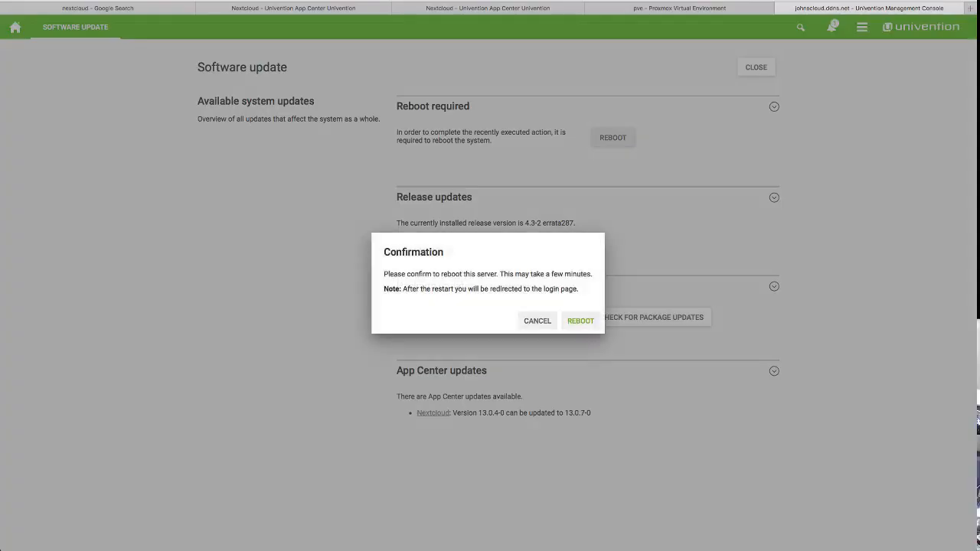
{"action": "left_click", "coordinate": [580, 321]}
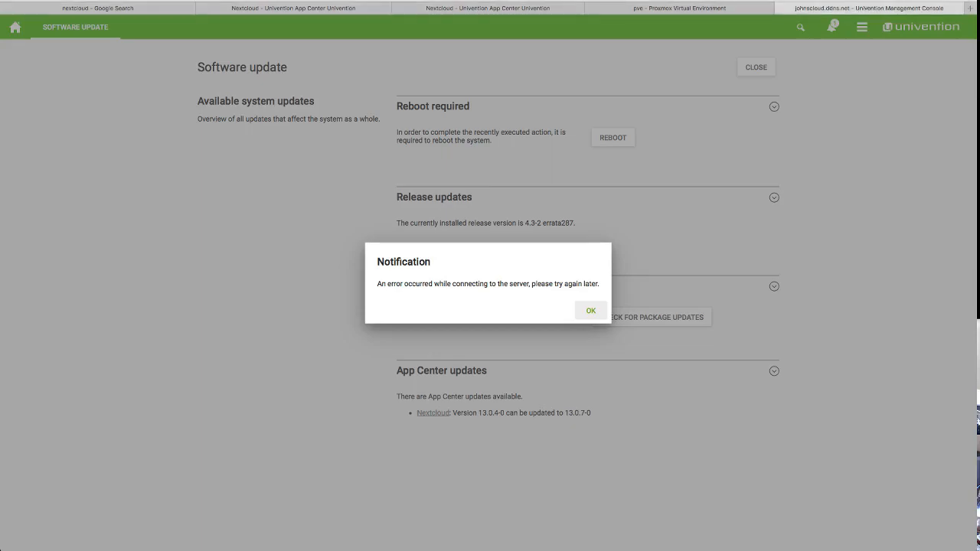
{"action": "left_click", "coordinate": [591, 311]}
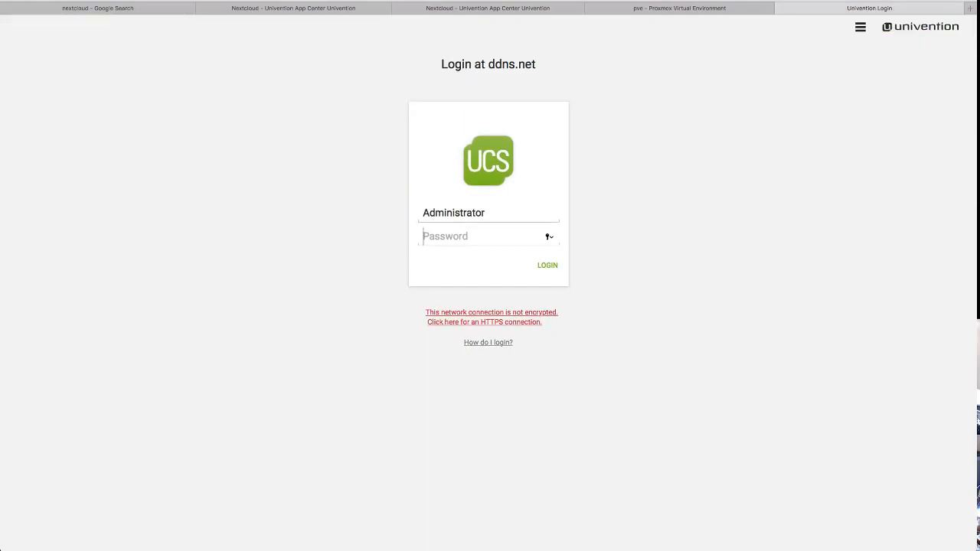
Step: Log back in as Administrator with the account password
{"action": "type", "text": "**************"}
{"action": "key", "text": "Return"}
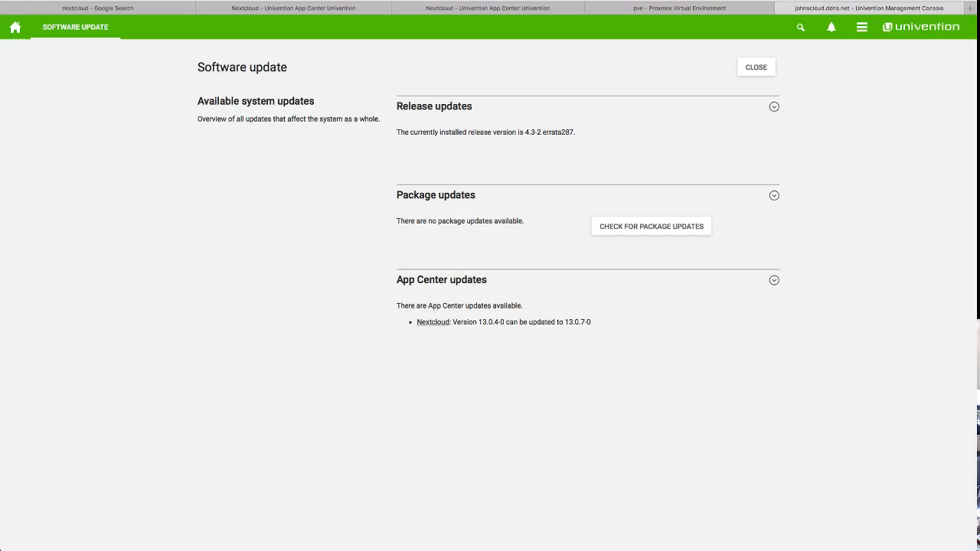
Step: Upgrade Nextcloud from 13.0.4-0 to 13.0.7-0, suppressing the installation notes in future
{"action": "left_click", "coordinate": [434, 323]}
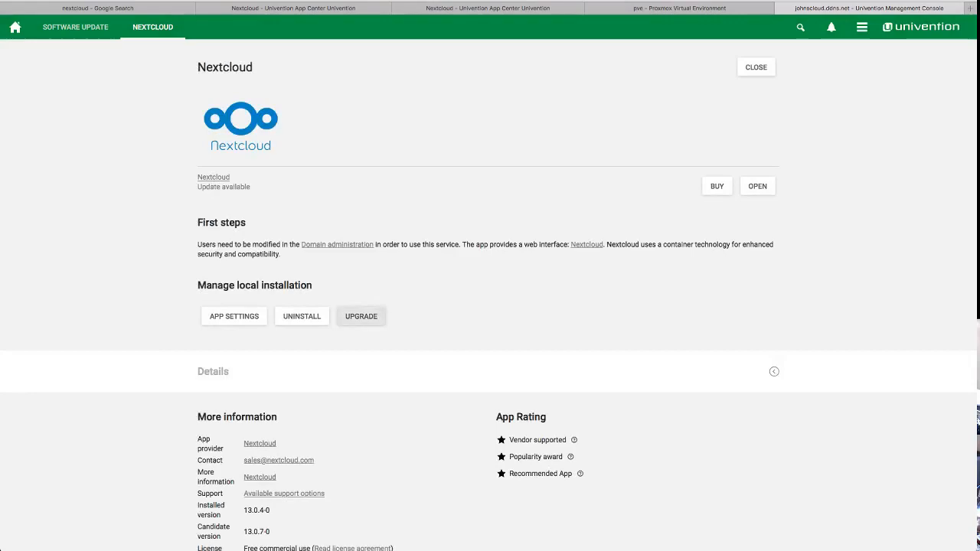
{"action": "left_click", "coordinate": [361, 316]}
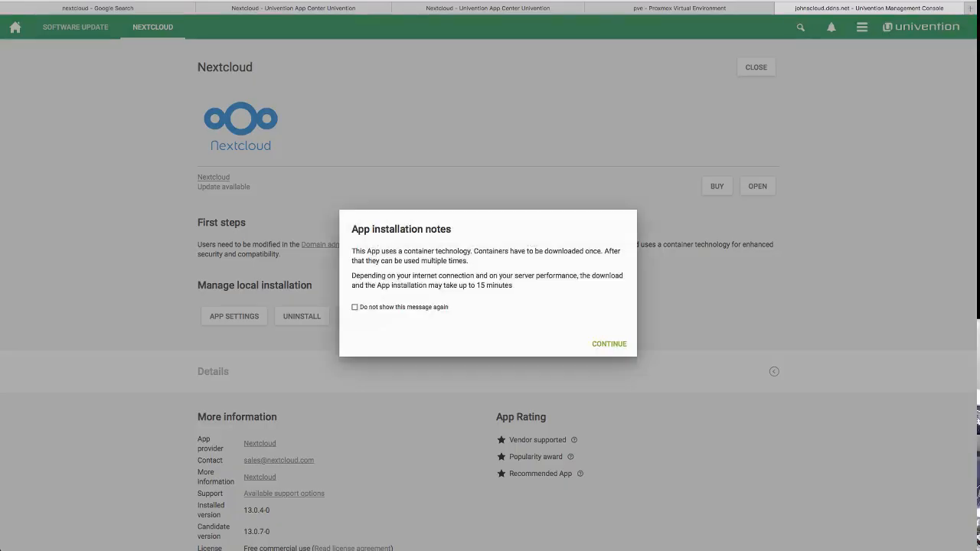
{"action": "left_click", "coordinate": [354, 307]}
{"action": "left_click", "coordinate": [608, 344]}
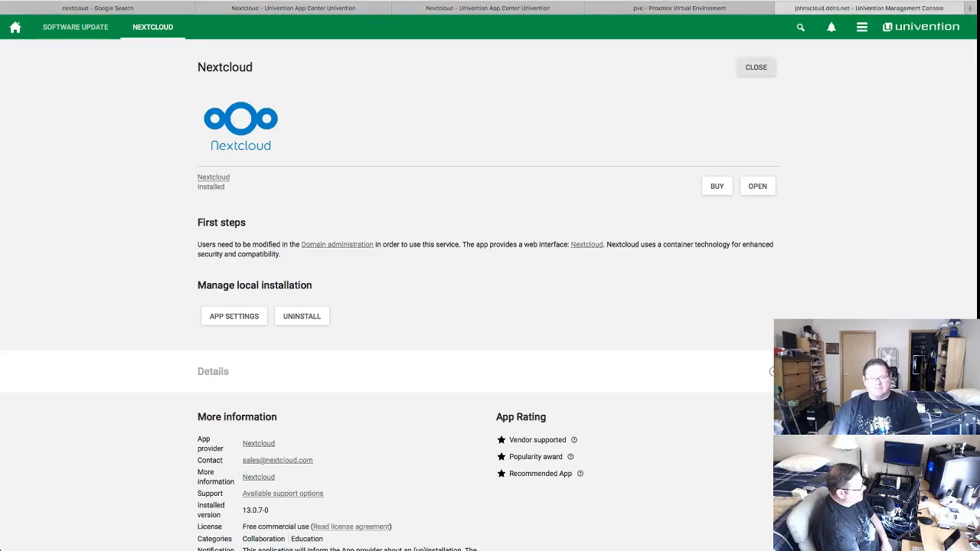
Step: Close the Nextcloud and Software update pages, then launch App Center from the Software category
{"action": "left_click", "coordinate": [756, 66]}
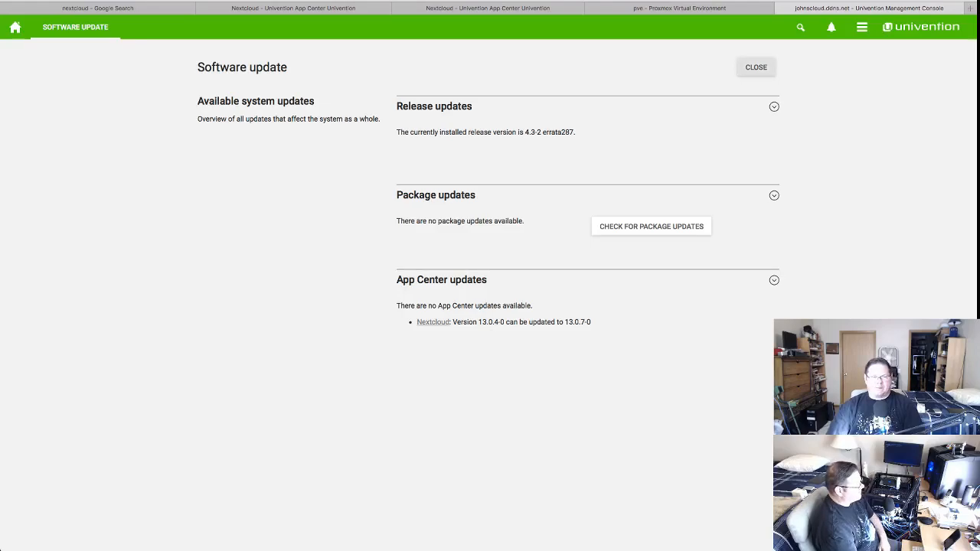
{"action": "left_click", "coordinate": [755, 67]}
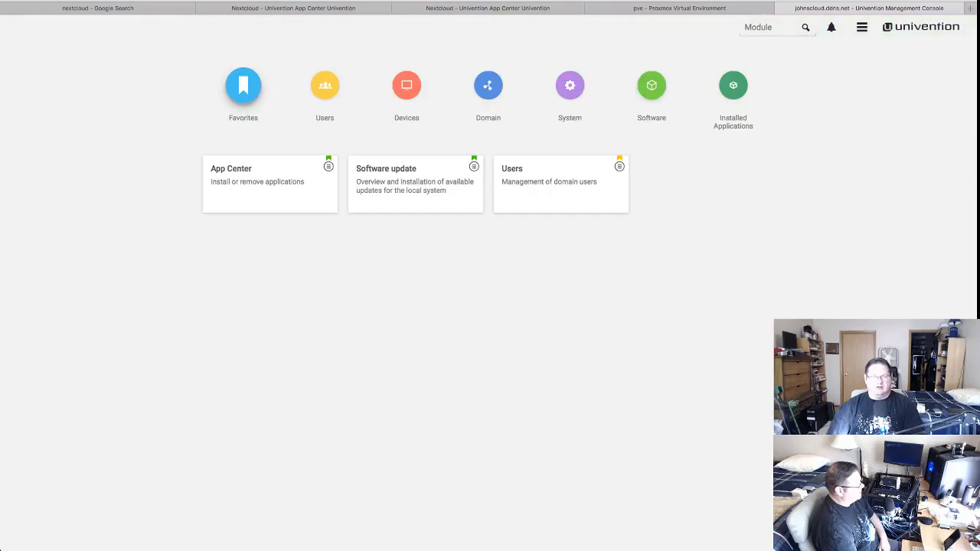
{"action": "left_click", "coordinate": [651, 86]}
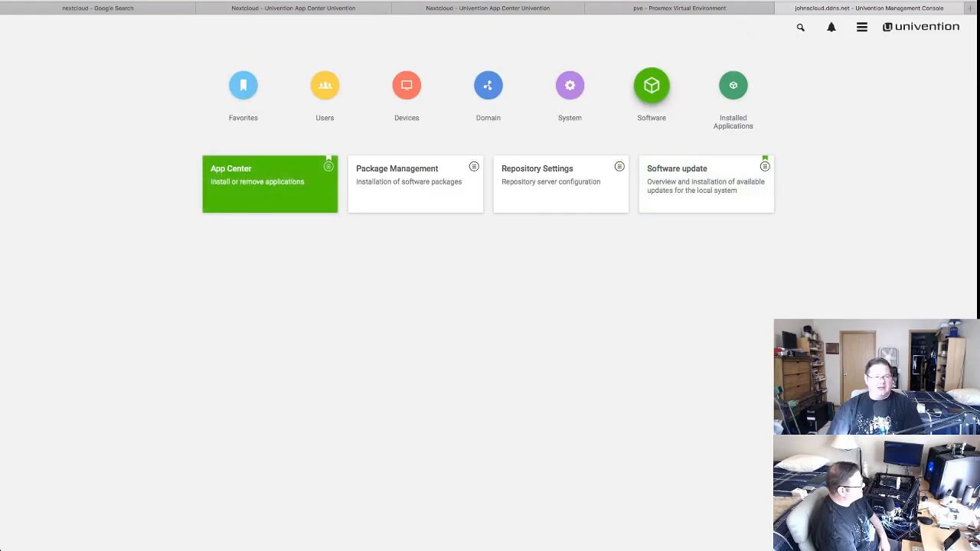
{"action": "left_click", "coordinate": [270, 183]}
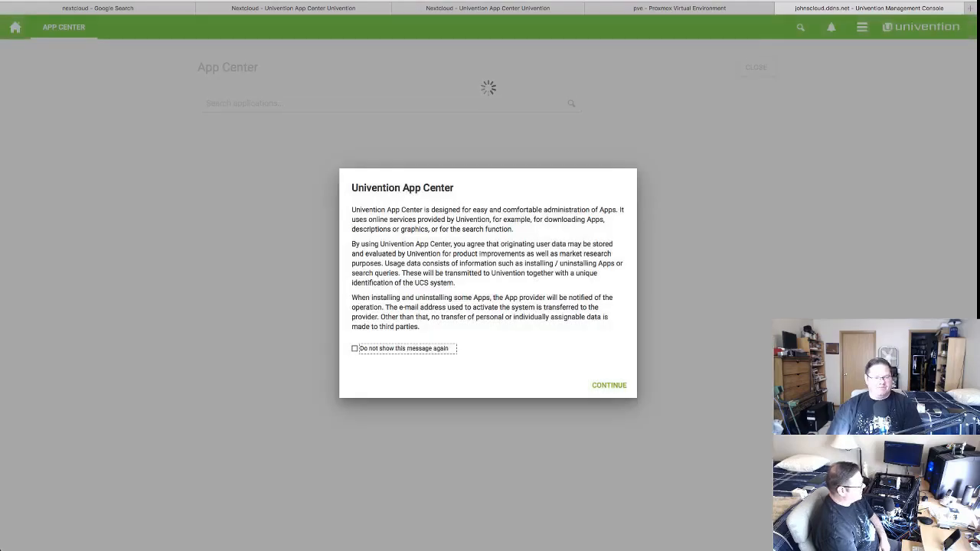
Step: Accept the App Center notice, then find and open the Let's Encrypt app in Available apps
{"action": "left_click", "coordinate": [608, 385]}
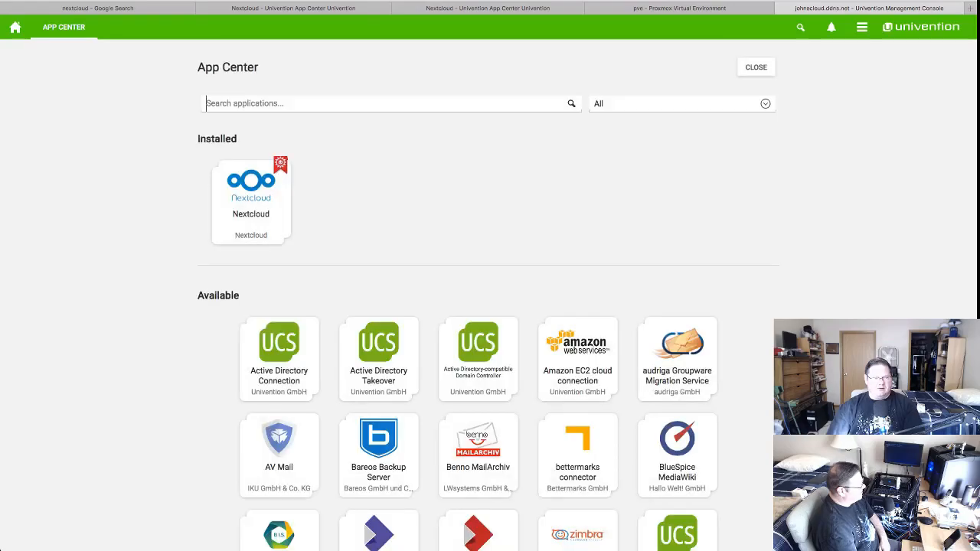
{"action": "scroll", "coordinate": [490, 306], "scroll_direction": "down", "scroll_amount": 3}
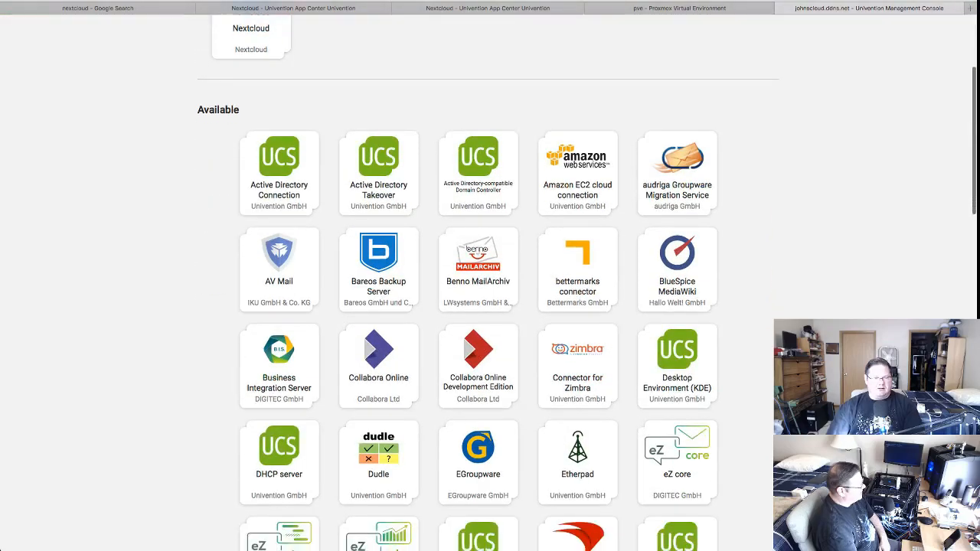
{"action": "scroll", "coordinate": [490, 306], "scroll_direction": "down", "scroll_amount": 2}
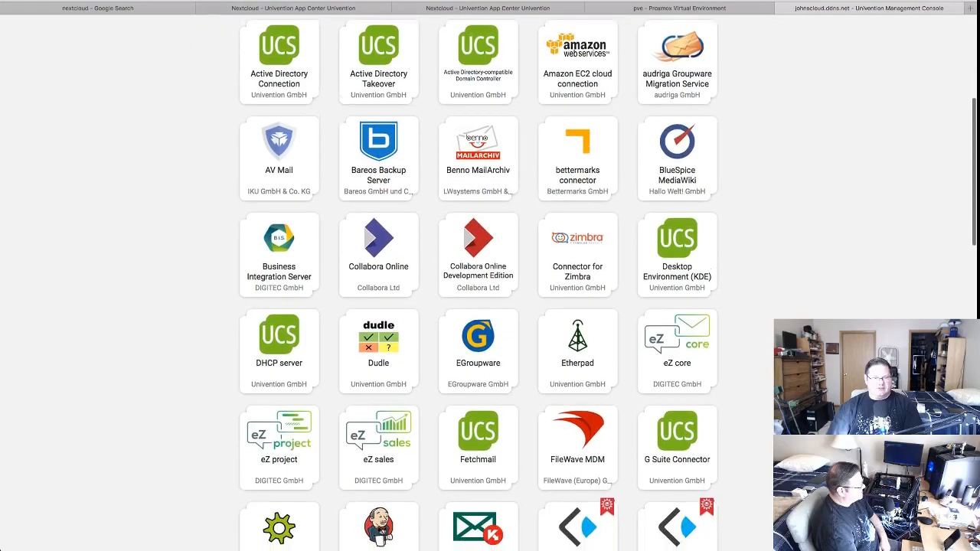
{"action": "scroll", "coordinate": [490, 306], "scroll_direction": "down", "scroll_amount": 2}
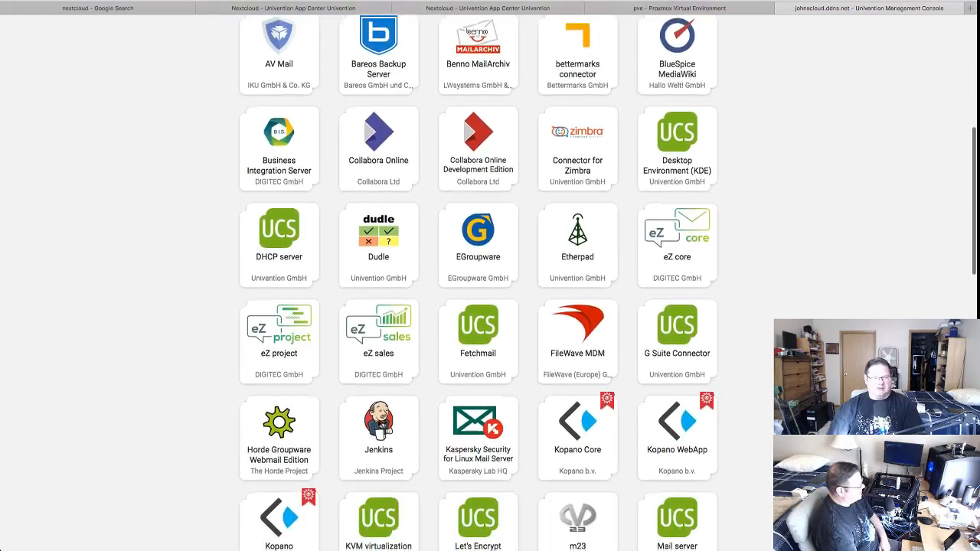
{"action": "scroll", "coordinate": [490, 306], "scroll_direction": "down", "scroll_amount": 2}
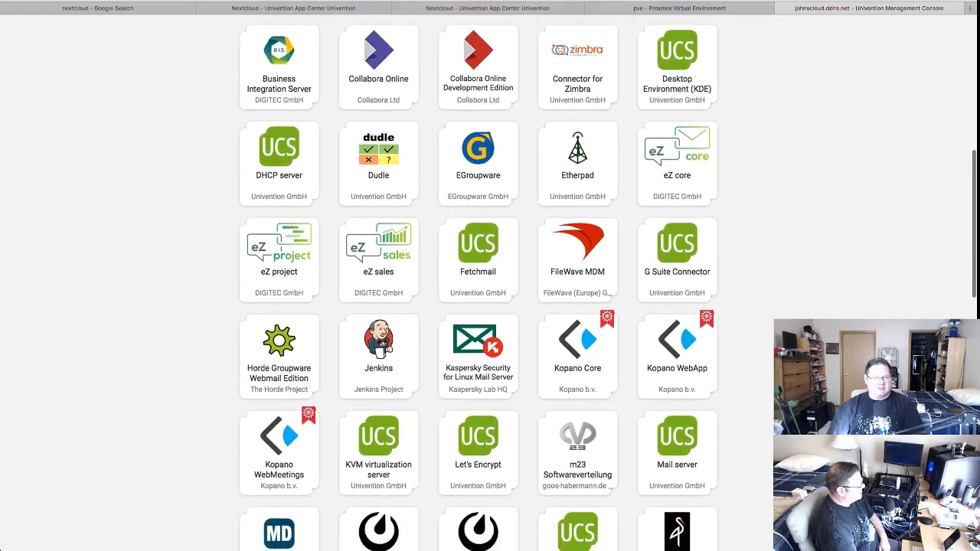
{"action": "scroll", "coordinate": [490, 306], "scroll_direction": "down", "scroll_amount": 1}
{"action": "scroll", "coordinate": [490, 306], "scroll_direction": "down", "scroll_amount": 2}
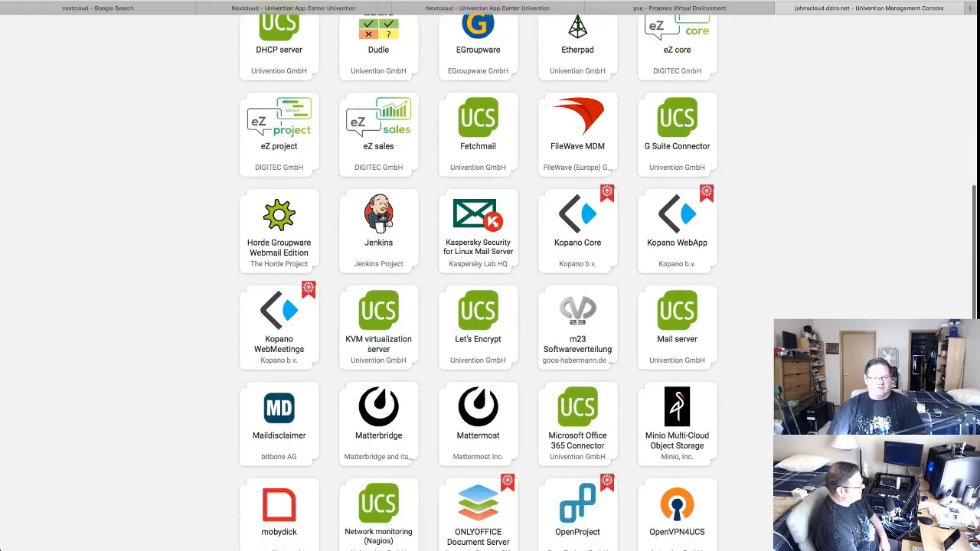
{"action": "scroll", "coordinate": [490, 307], "scroll_direction": "down", "scroll_amount": 1}
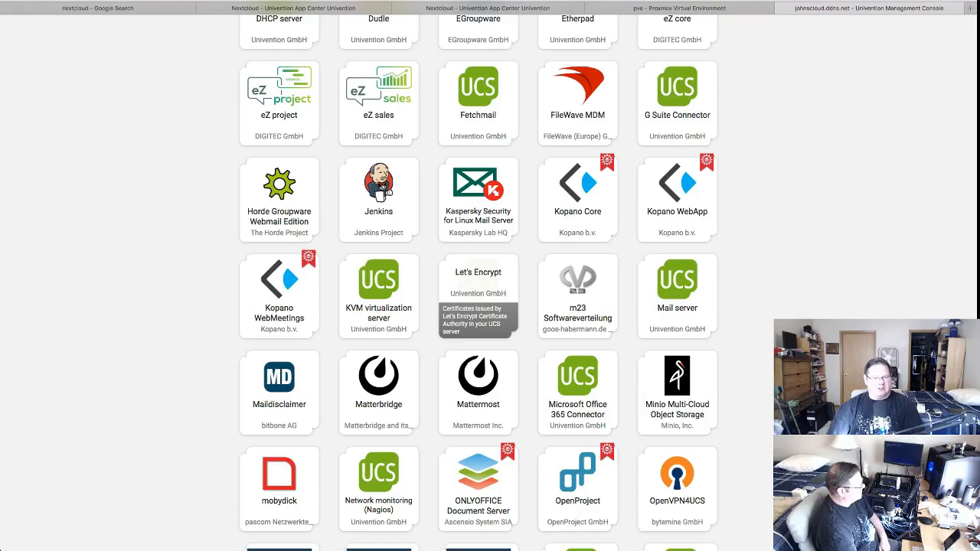
{"action": "left_click", "coordinate": [477, 306]}
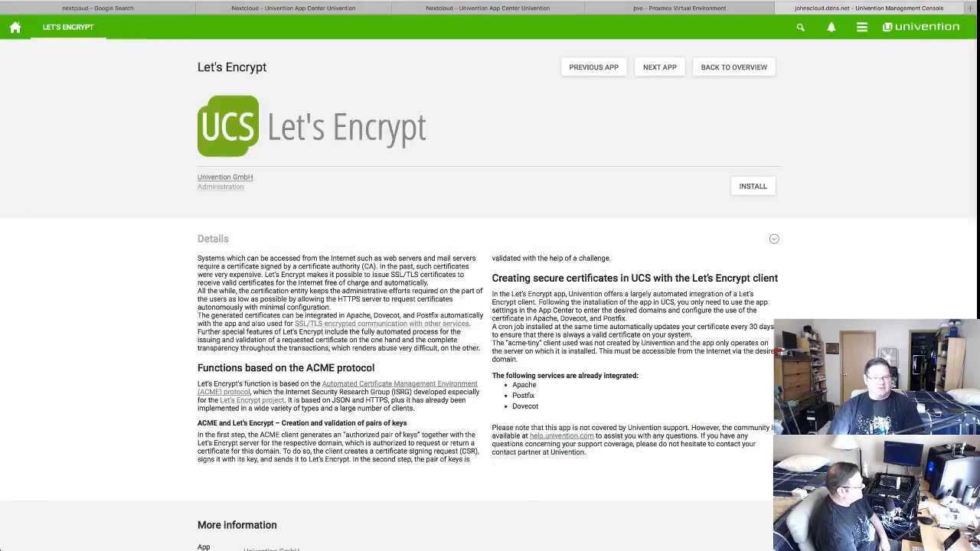
Step: Install the Let's Encrypt app, then leave the appliance splash screen for the text console
{"action": "scroll", "coordinate": [478, 306], "scroll_direction": "down", "scroll_amount": 3}
{"action": "scroll", "coordinate": [478, 307], "scroll_direction": "up", "scroll_amount": 3}
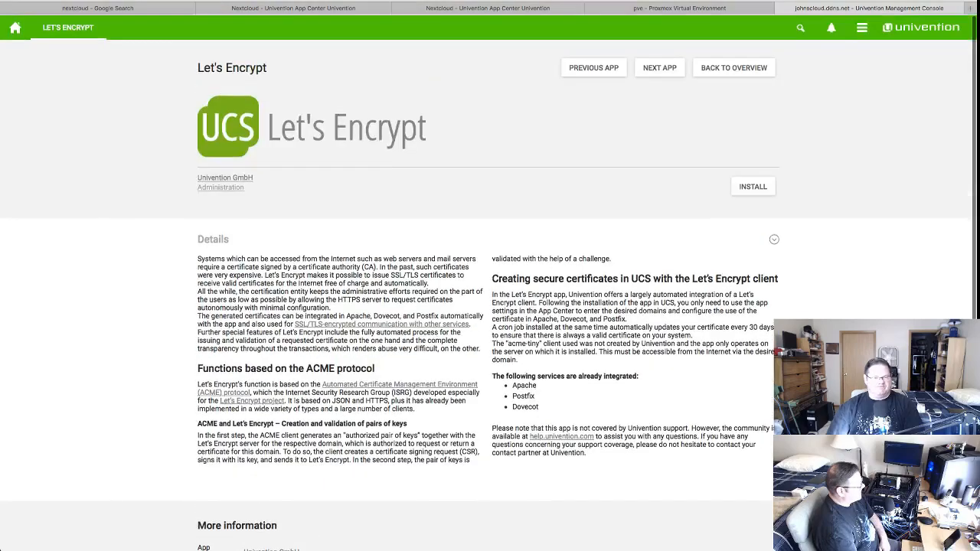
{"action": "left_click", "coordinate": [753, 186]}
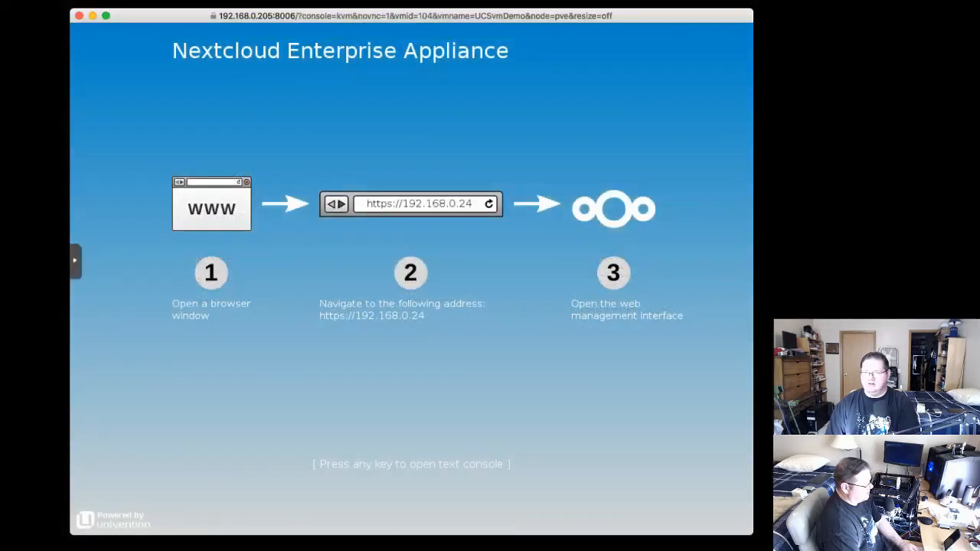
{"action": "key", "text": "Return"}
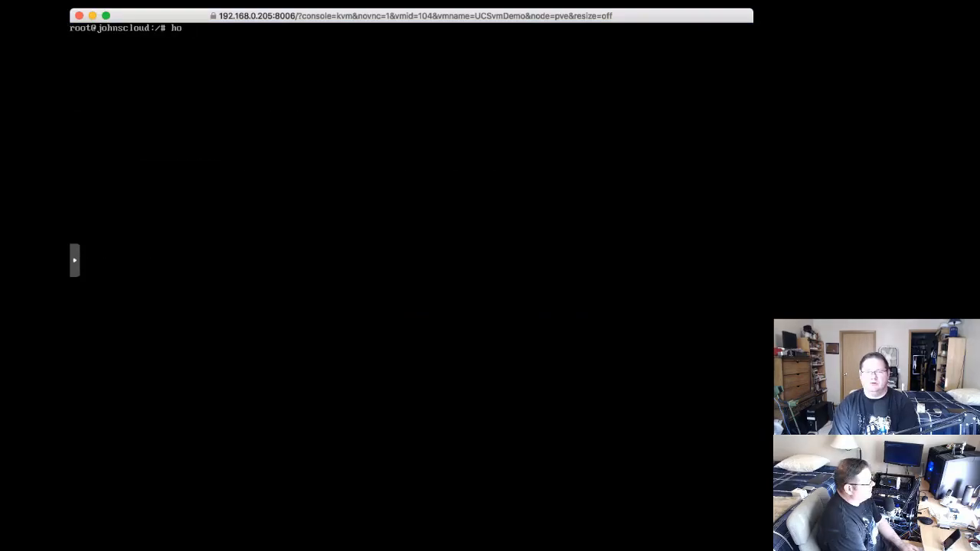
Step: Run host -t A lookups for johnscloud.ddns.net (192.168.0.24) and yahoo.com at the root prompt
{"action": "key", "text": "BackSpace"}
{"action": "key", "text": "BackSpace"}
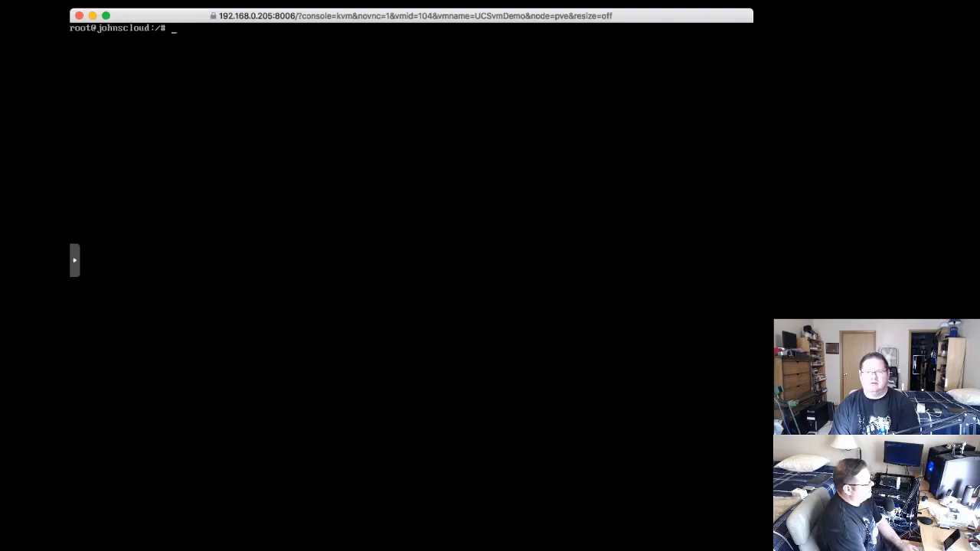
{"action": "type", "text": "host -"}
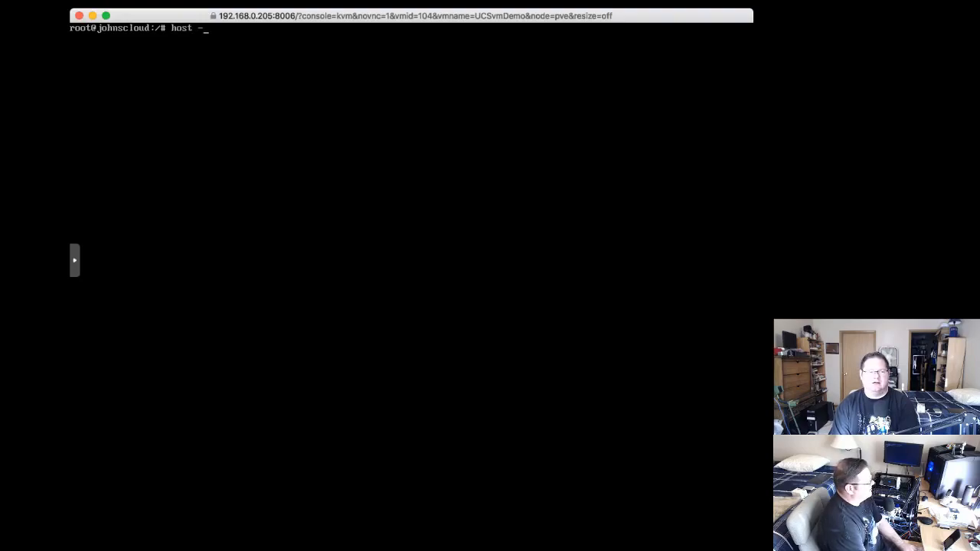
{"action": "type", "text": "t A"}
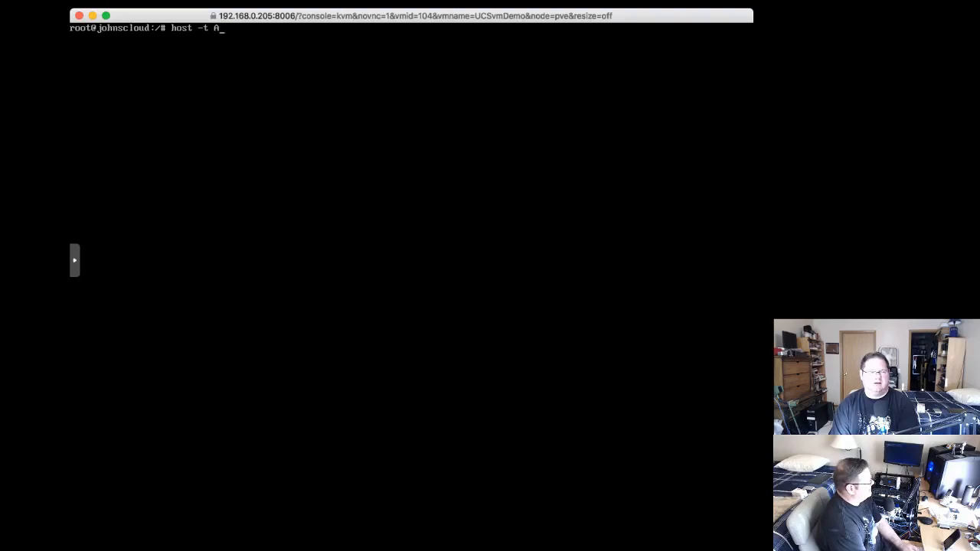
{"action": "type", "text": " johns"}
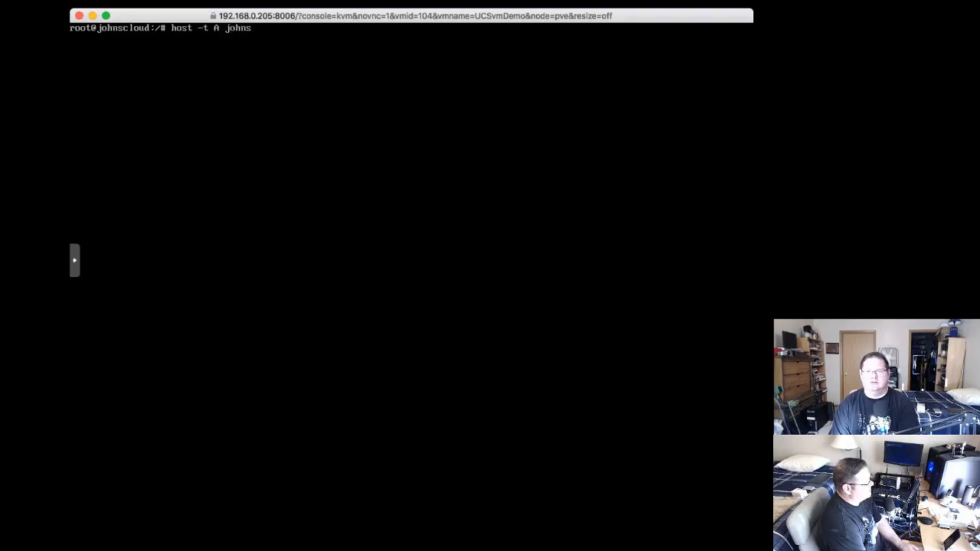
{"action": "type", "text": "cloud."}
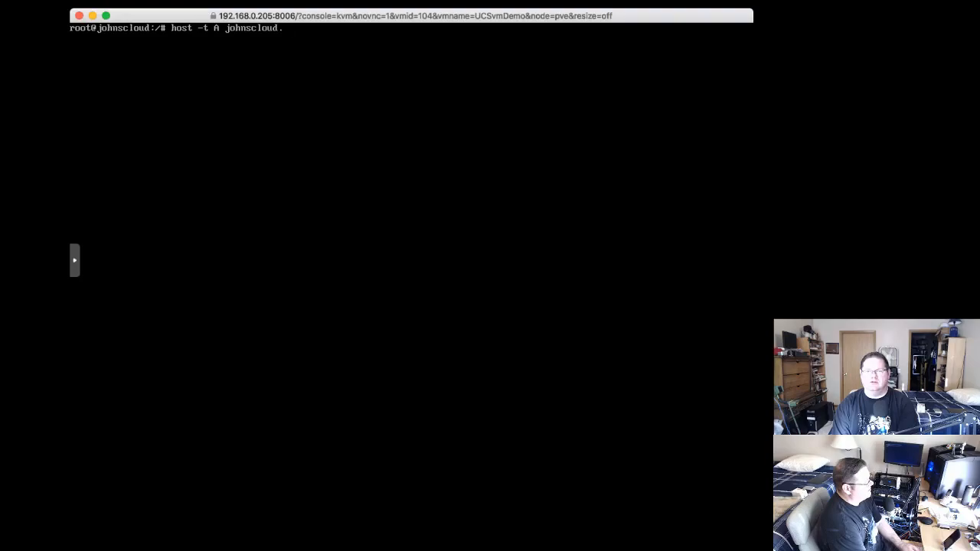
{"action": "type", "text": "ddns.net"}
{"action": "key", "text": "Return"}
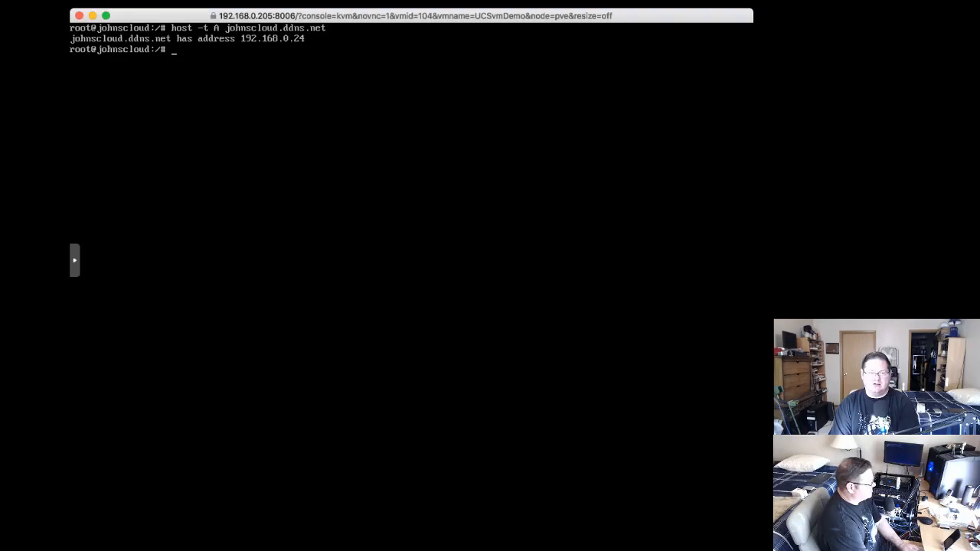
{"action": "type", "text": "host"}
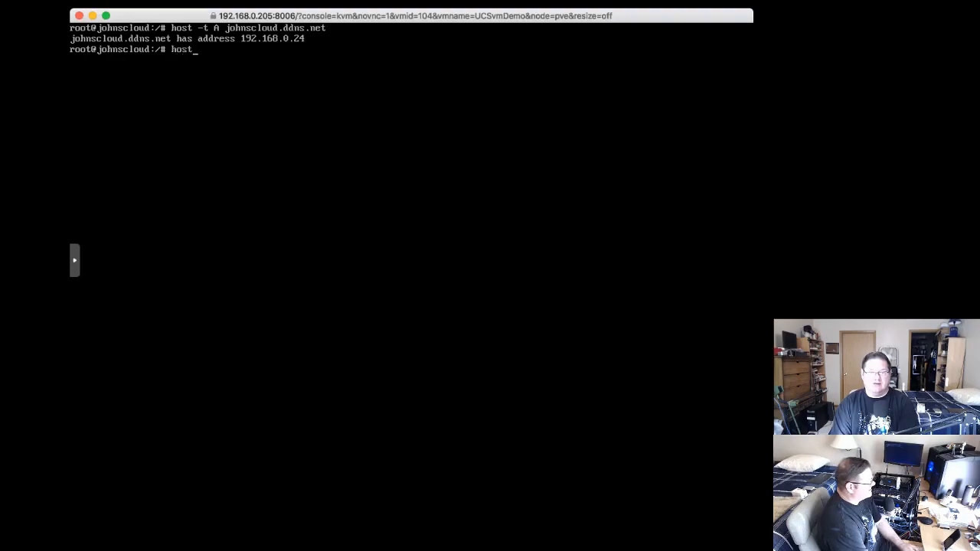
{"action": "type", "text": " -t A"}
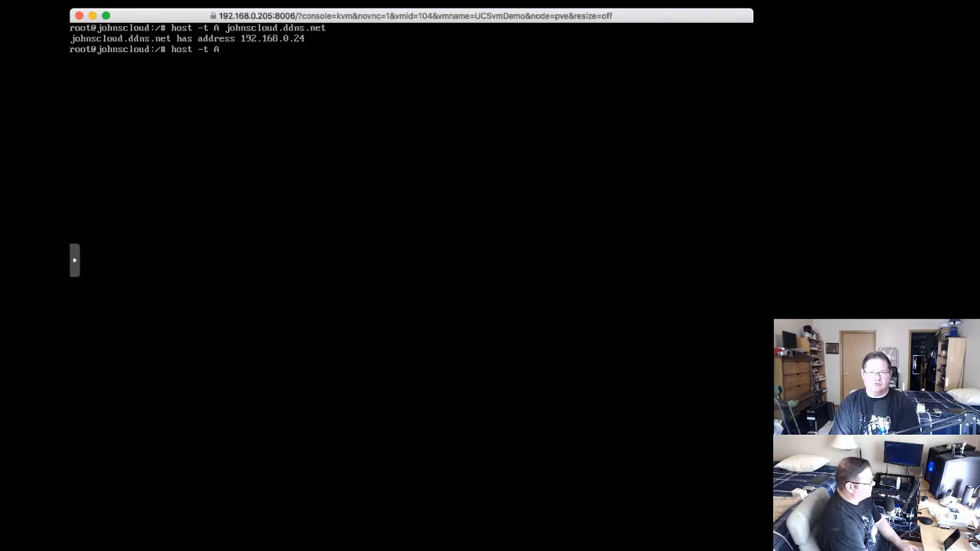
{"action": "type", "text": " yahoo.com"}
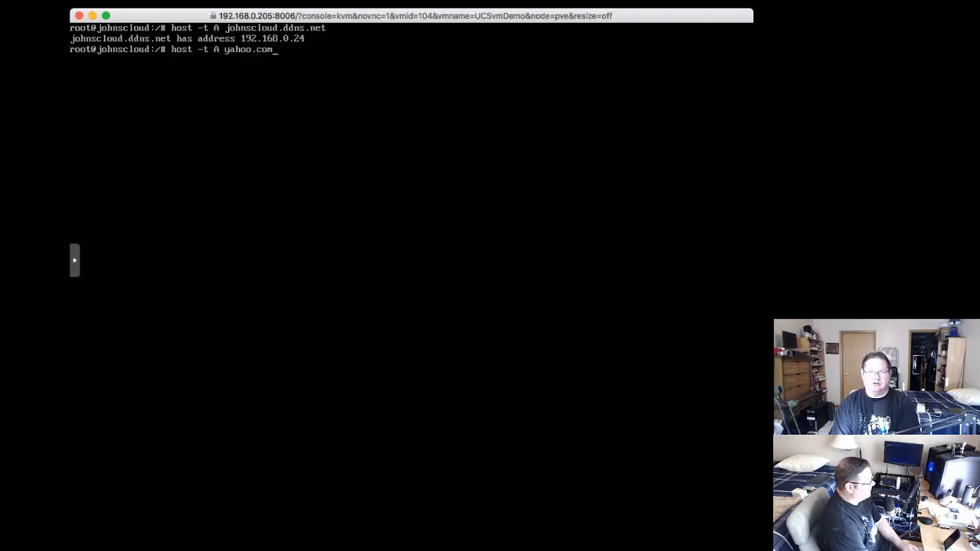
{"action": "key", "text": "Return"}
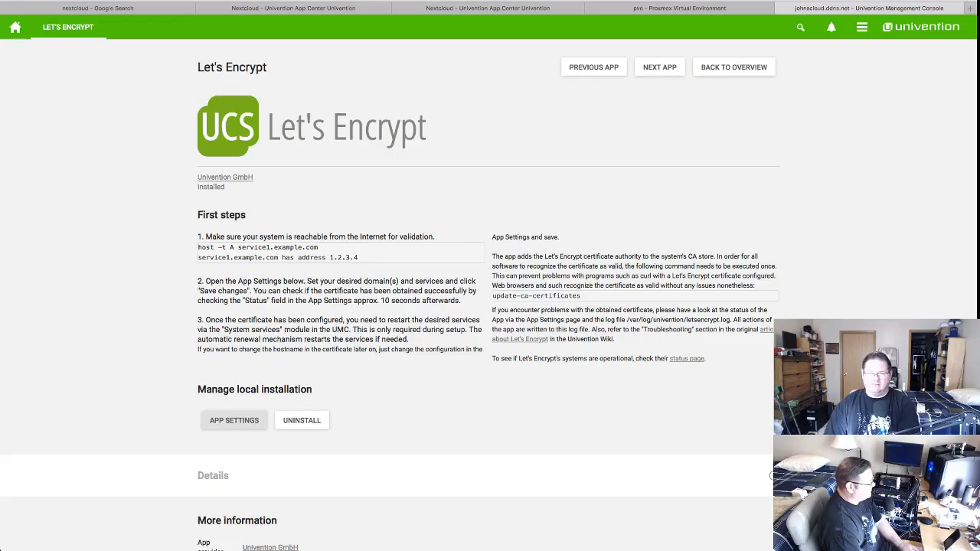
Step: In Let's Encrypt settings, enter domain johnscloud.ddns.net, enable Apache and Postfix, and apply changes
{"action": "left_click", "coordinate": [235, 420]}
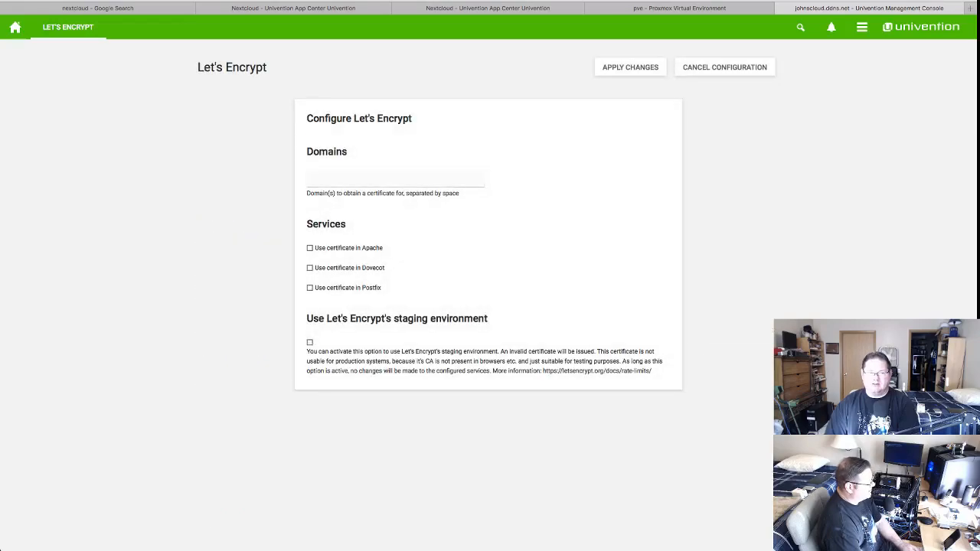
{"action": "type", "text": "john"}
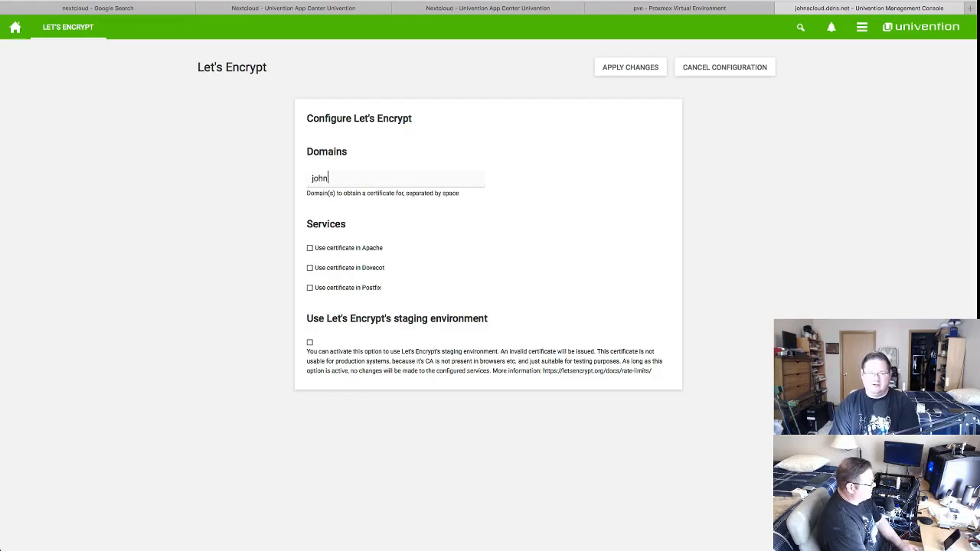
{"action": "type", "text": "sclou"}
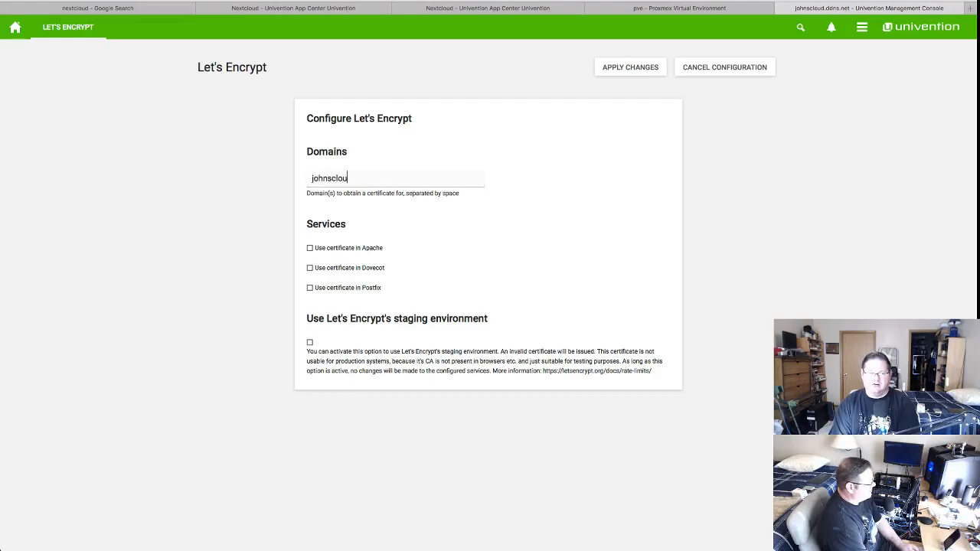
{"action": "type", "text": "d.ddns.net"}
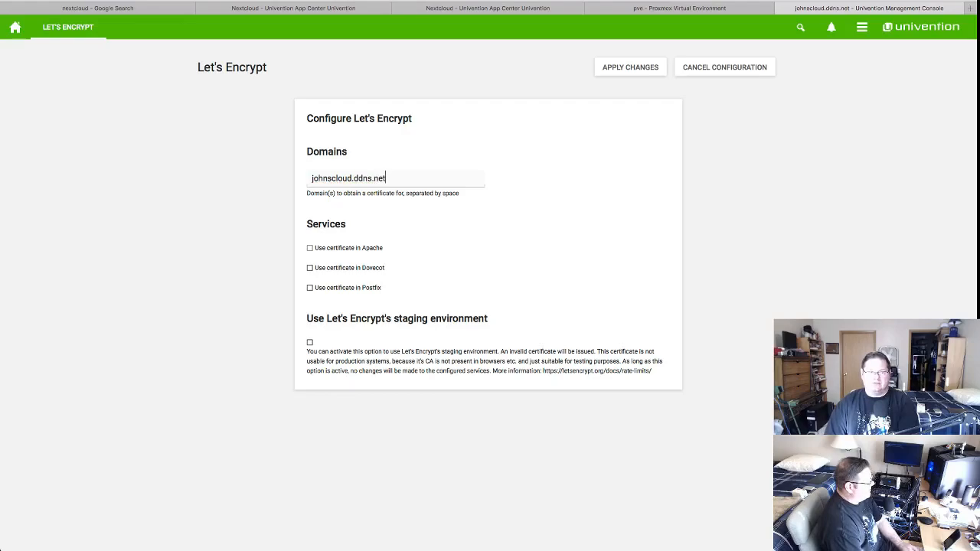
{"action": "left_click", "coordinate": [310, 248]}
{"action": "left_click", "coordinate": [310, 288]}
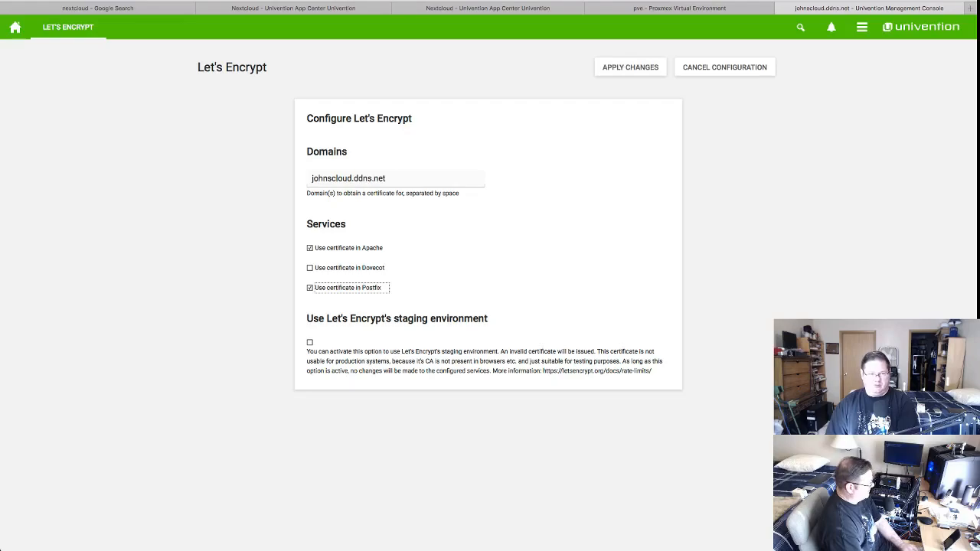
{"action": "left_click", "coordinate": [630, 67]}
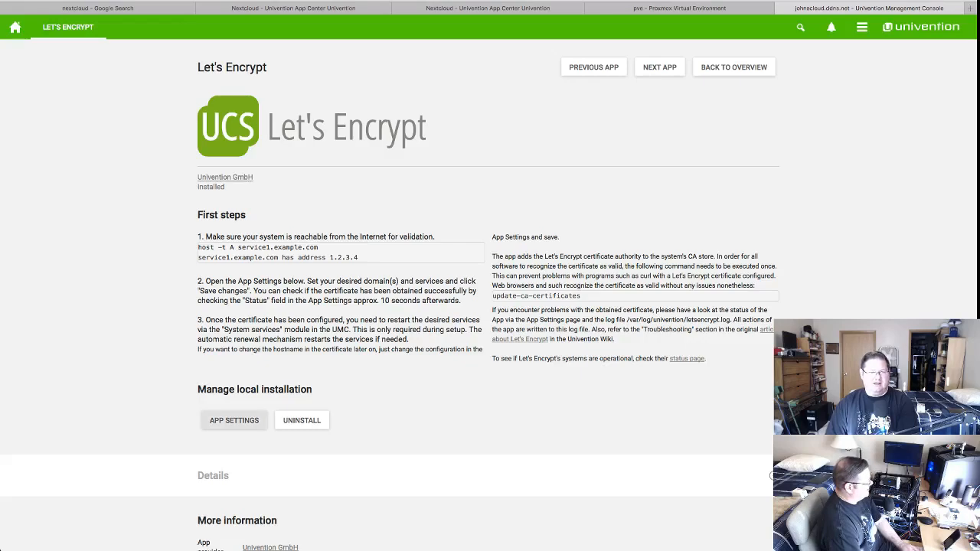
Step: Check the Let's Encrypt status shows a refresh at Sun Oct 21 17:03:10 CDT 2018, then cancel
{"action": "left_click", "coordinate": [234, 420]}
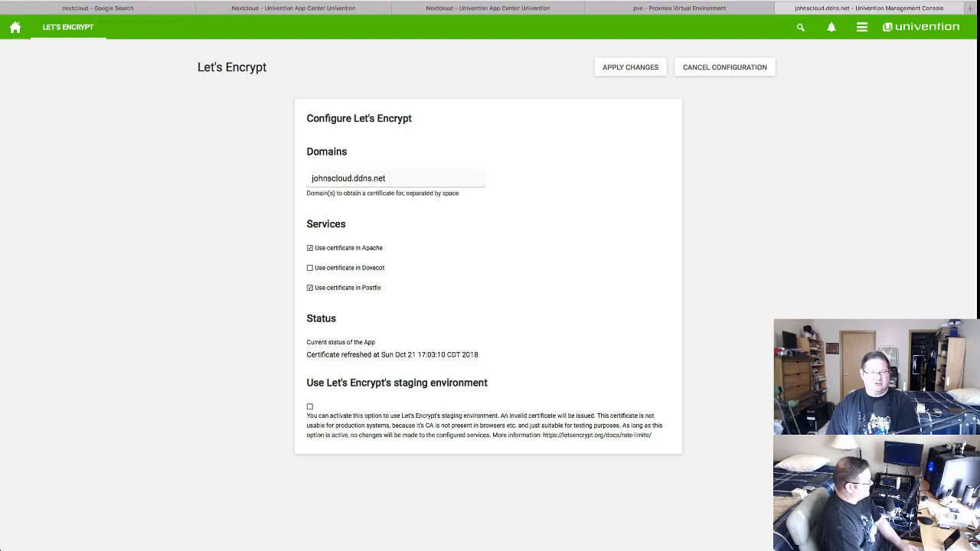
{"action": "left_click_drag", "start_coordinate": [306, 354], "coordinate": [478, 354]}
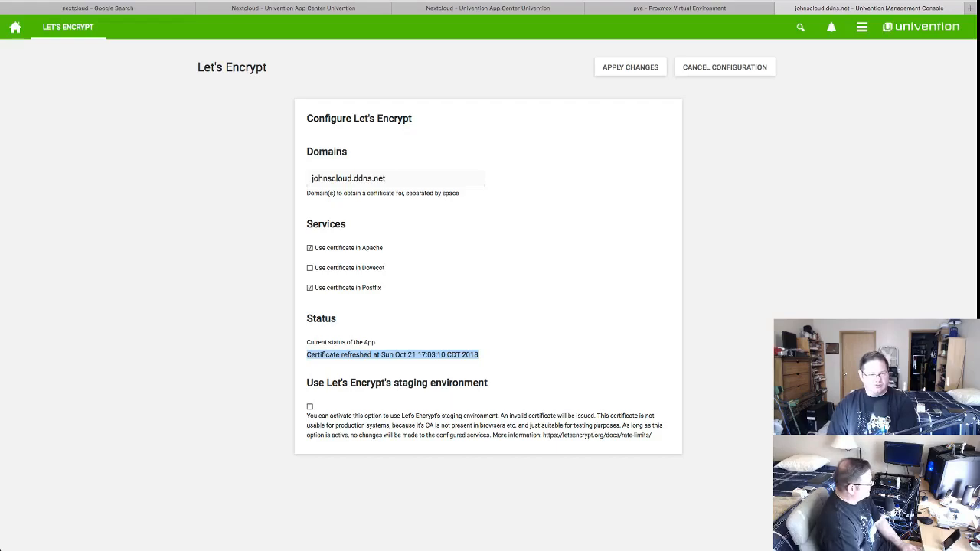
{"action": "left_click", "coordinate": [488, 356]}
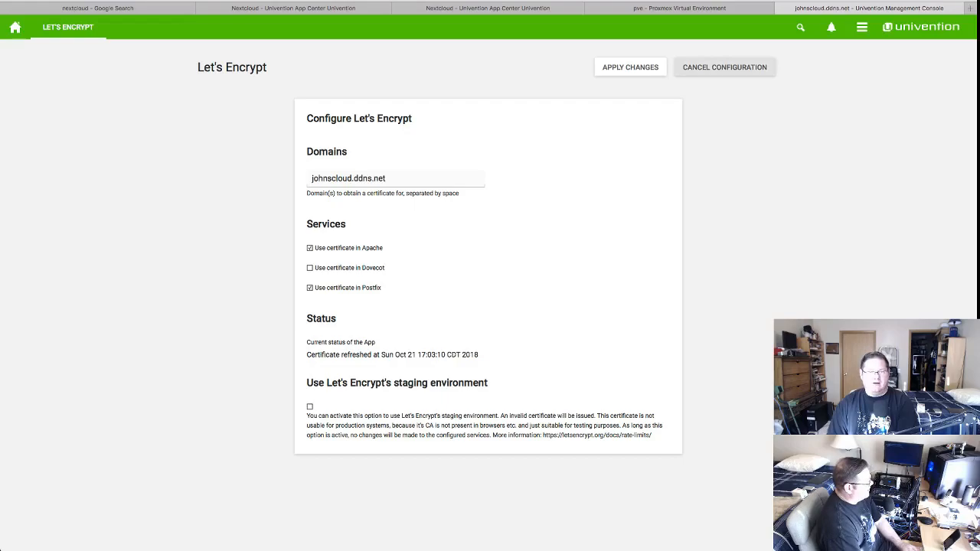
{"action": "left_click", "coordinate": [724, 68]}
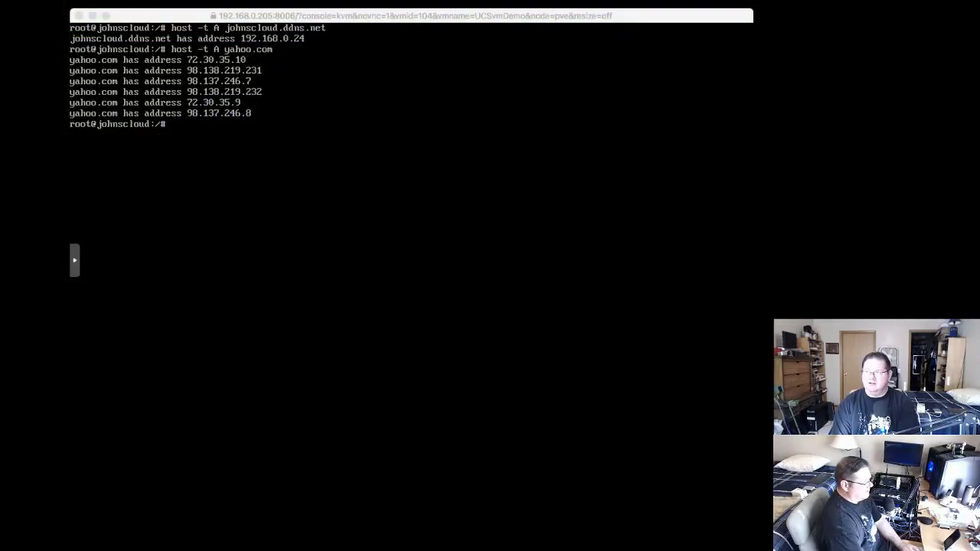
Step: Run update-ca-certificates in the appliance console, adding 1 certificate and removing 0
{"action": "key", "text": "super+Tab"}
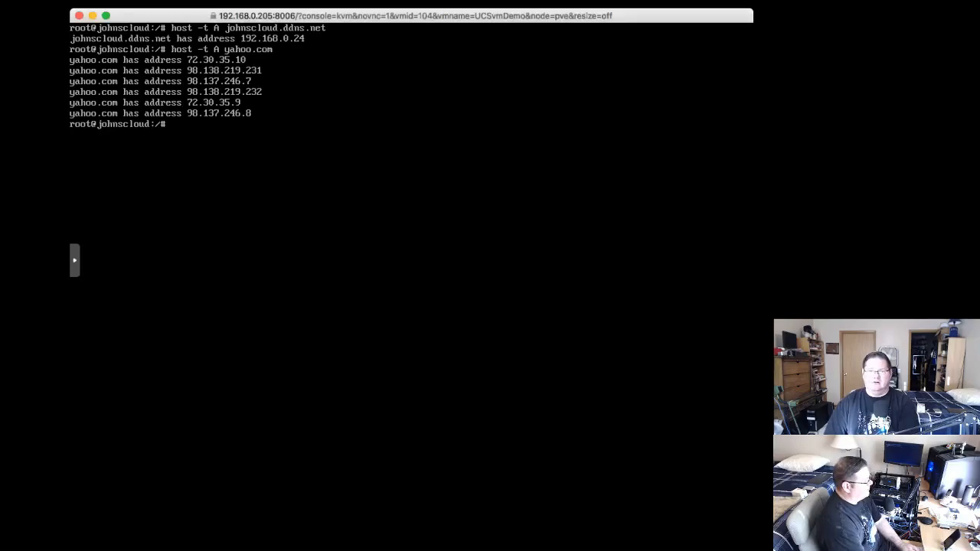
{"action": "type", "text": "update"}
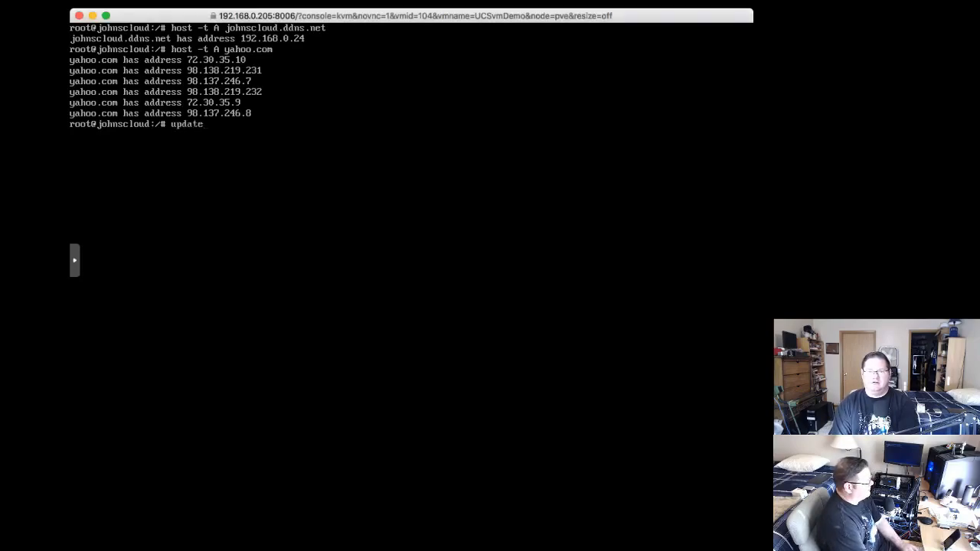
{"action": "type", "text": "-ca"}
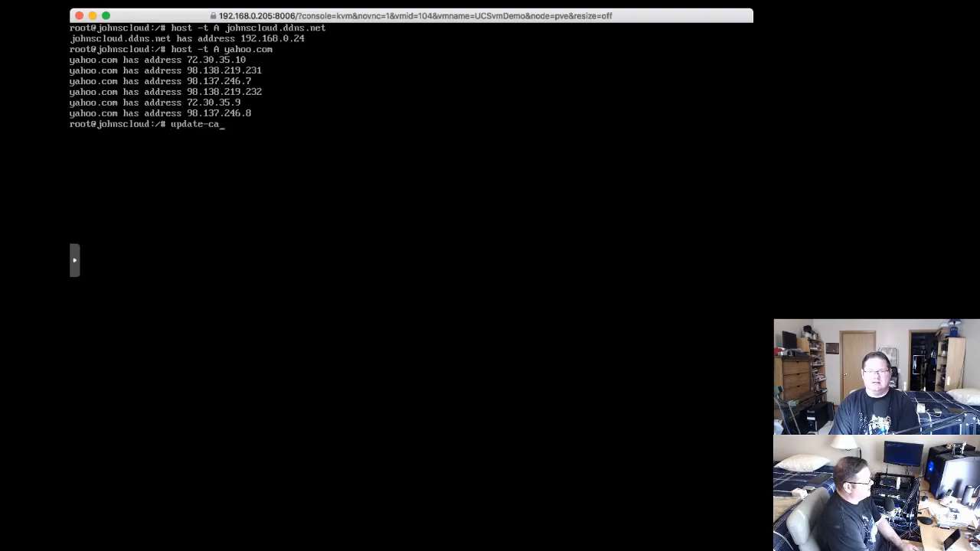
{"action": "type", "text": "-cer"}
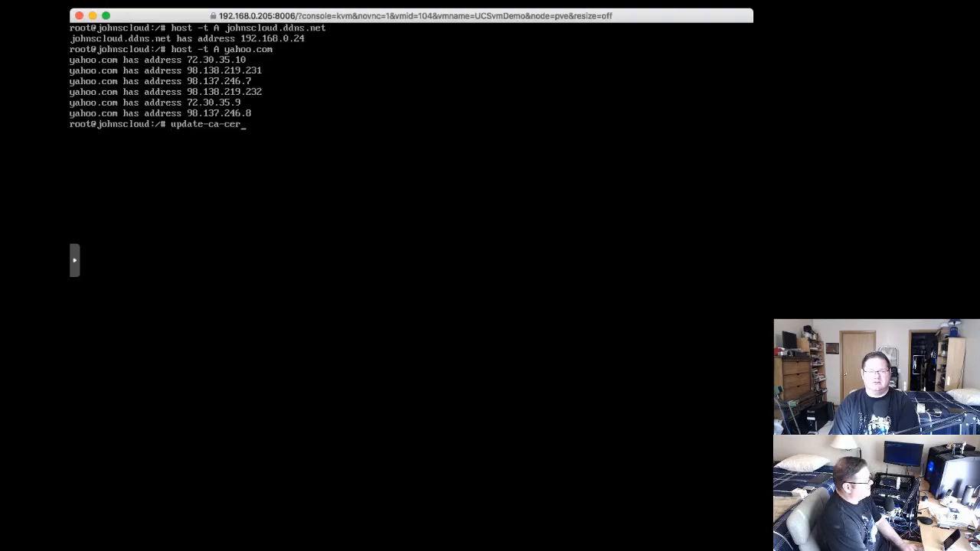
{"action": "type", "text": "tificates"}
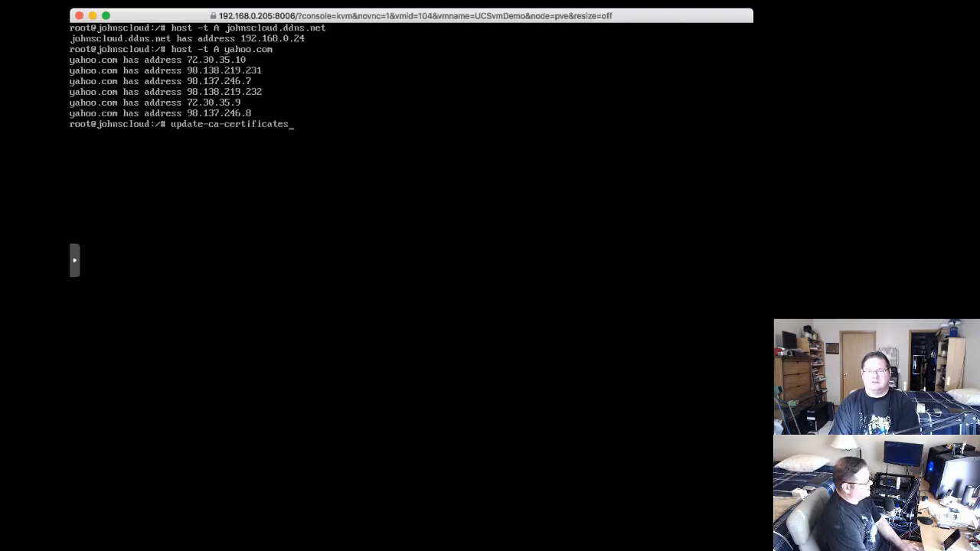
{"action": "key", "text": "Return"}
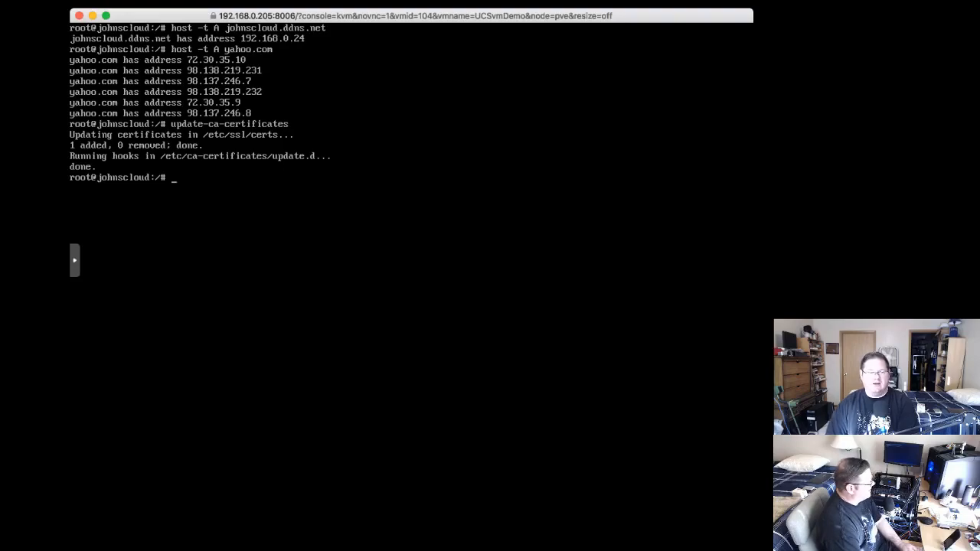
{"action": "key", "text": "super+Tab"}
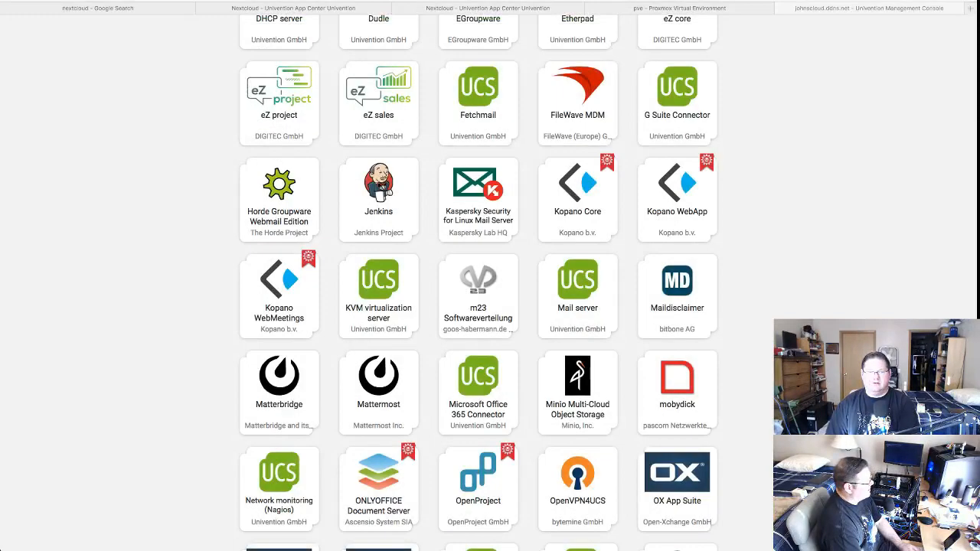
Step: Close the App Center and reboot the server via the user menu's Server options, confirming Reboot
{"action": "scroll", "coordinate": [478, 276], "scroll_direction": "up", "scroll_amount": 5}
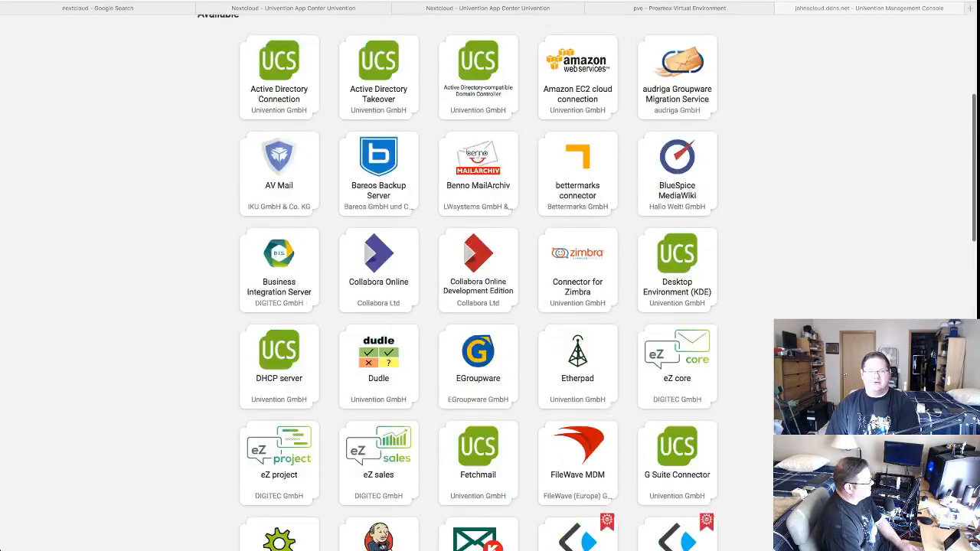
{"action": "scroll", "coordinate": [478, 275], "scroll_direction": "up", "scroll_amount": 4}
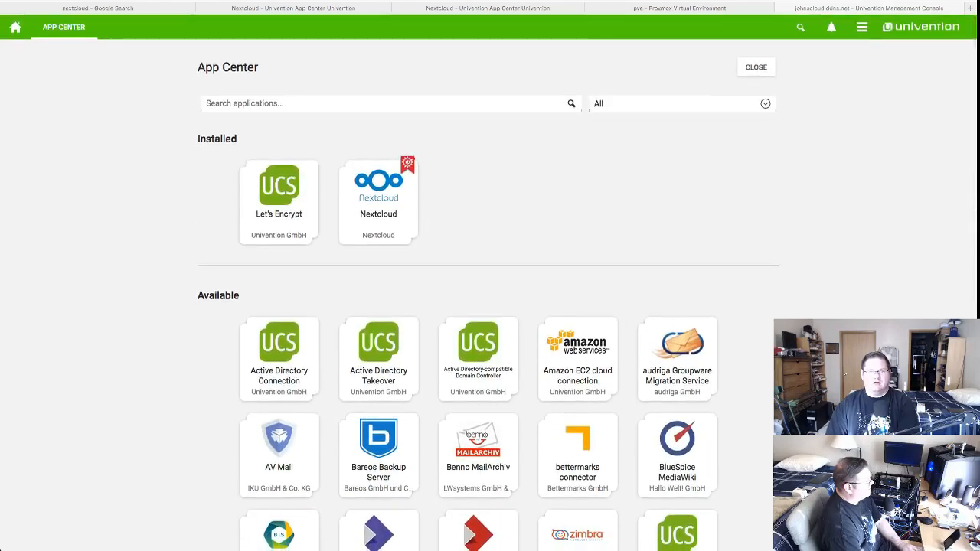
{"action": "left_click", "coordinate": [757, 67]}
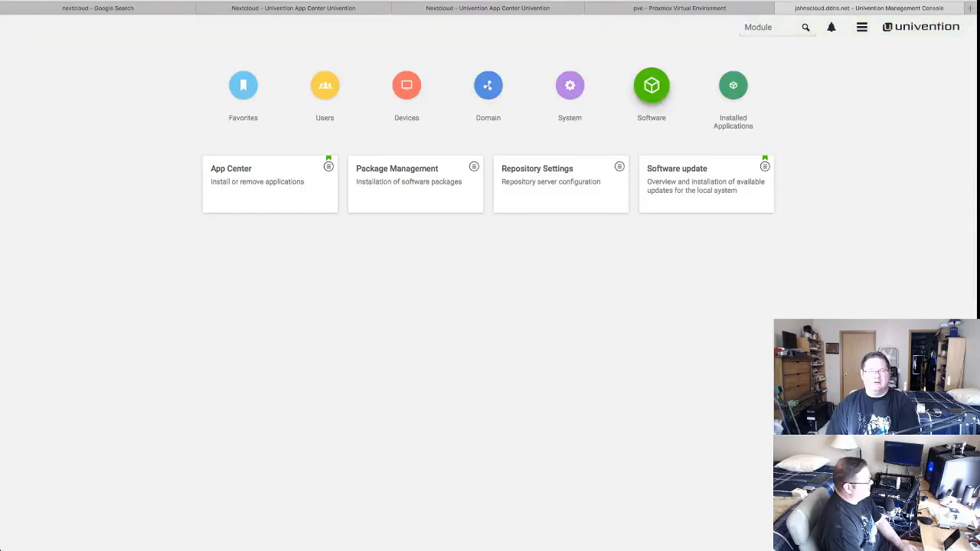
{"action": "left_click", "coordinate": [861, 27]}
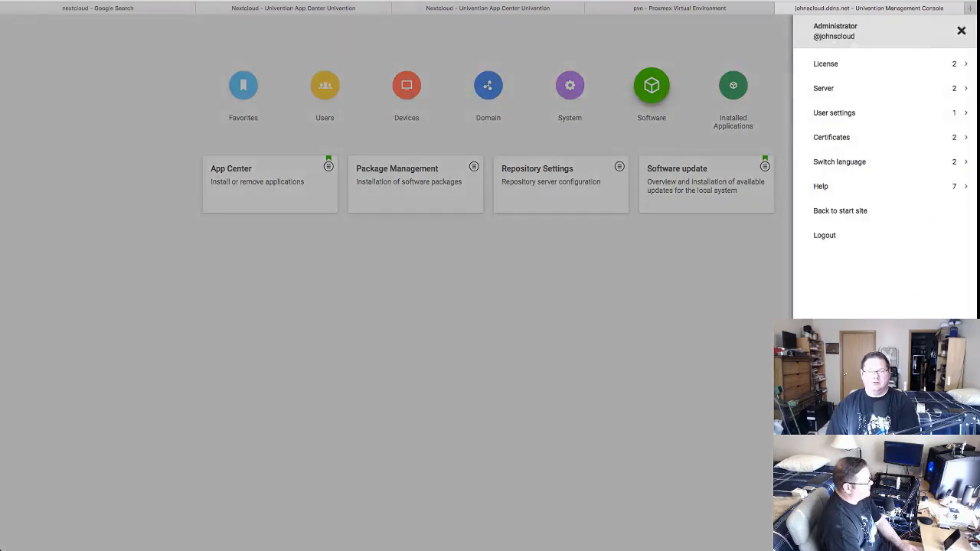
{"action": "left_click", "coordinate": [842, 89]}
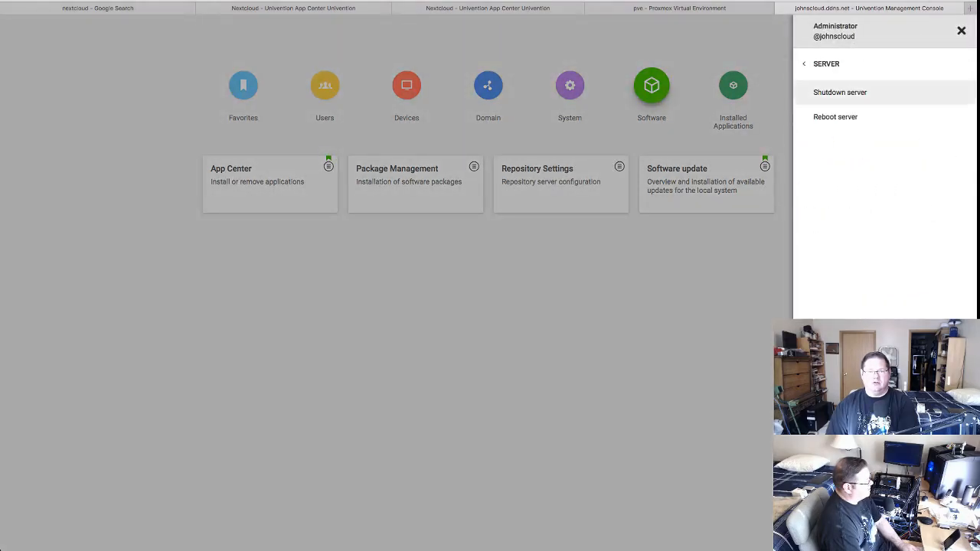
{"action": "left_click", "coordinate": [836, 117]}
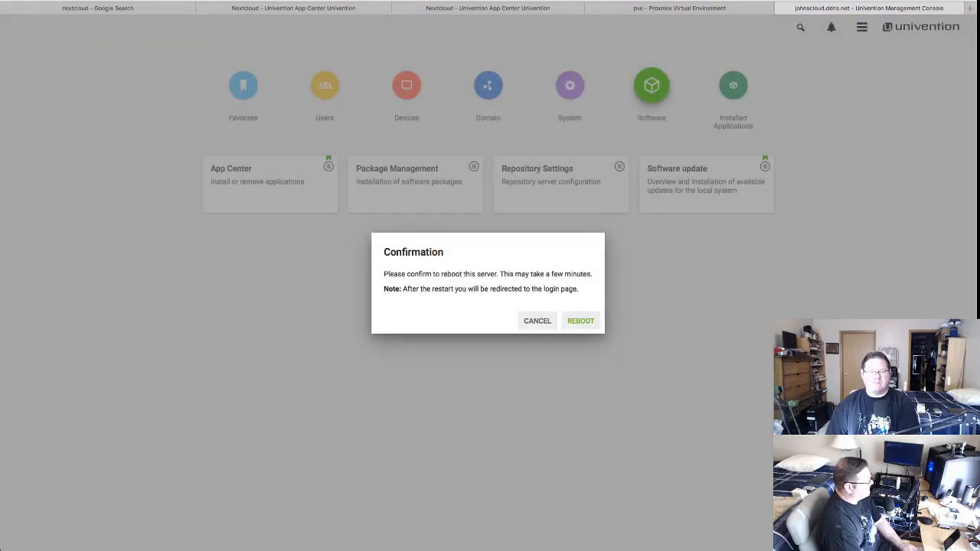
{"action": "left_click", "coordinate": [580, 321]}
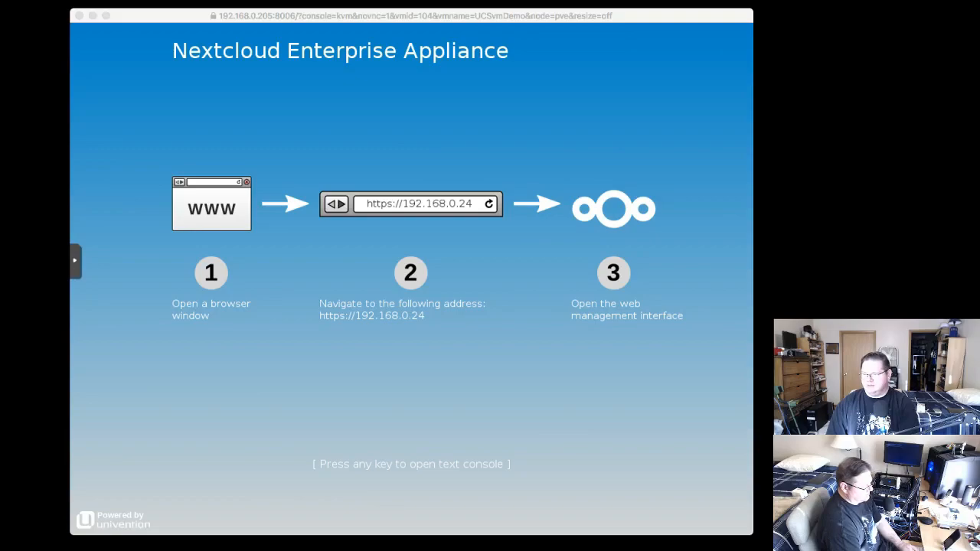
Step: Open a new Google browser tab once the appliance console shows the Nextcloud screen
{"action": "key", "text": "super+t"}
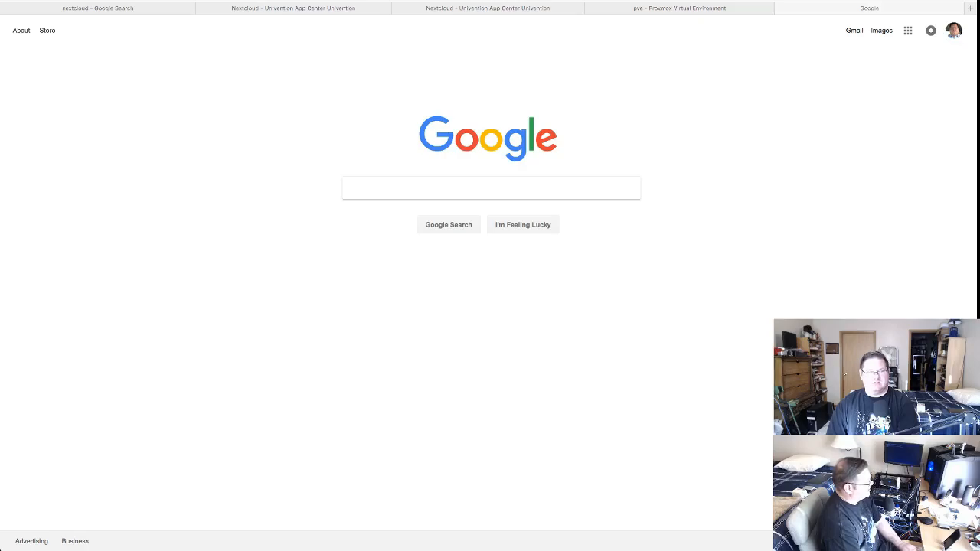
{"action": "key", "text": "super+Tab"}
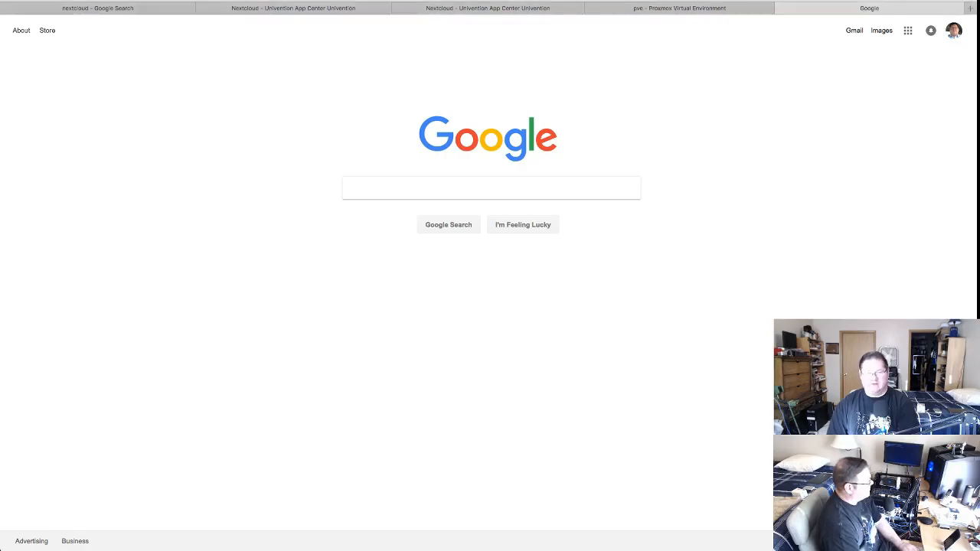
{"action": "key", "text": "Return"}
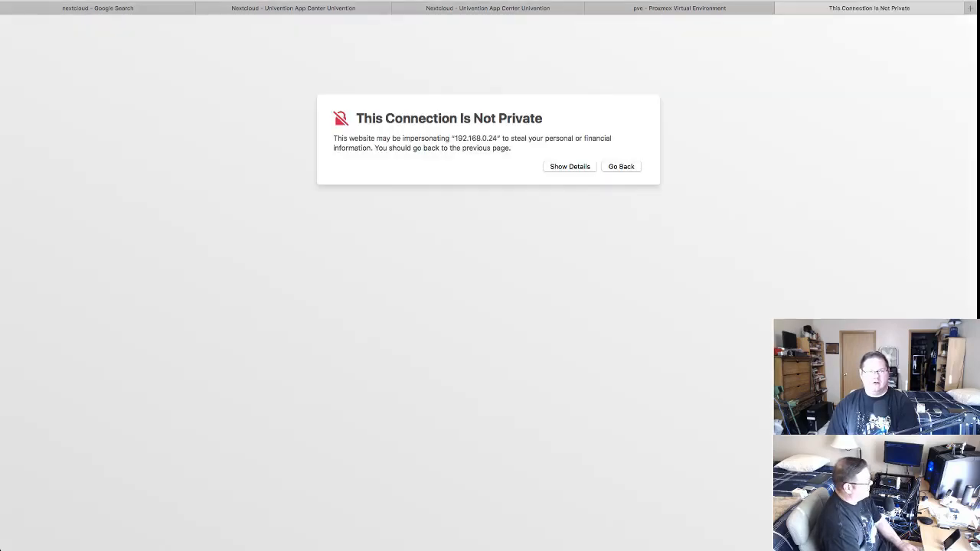
{"action": "left_click", "coordinate": [570, 166]}
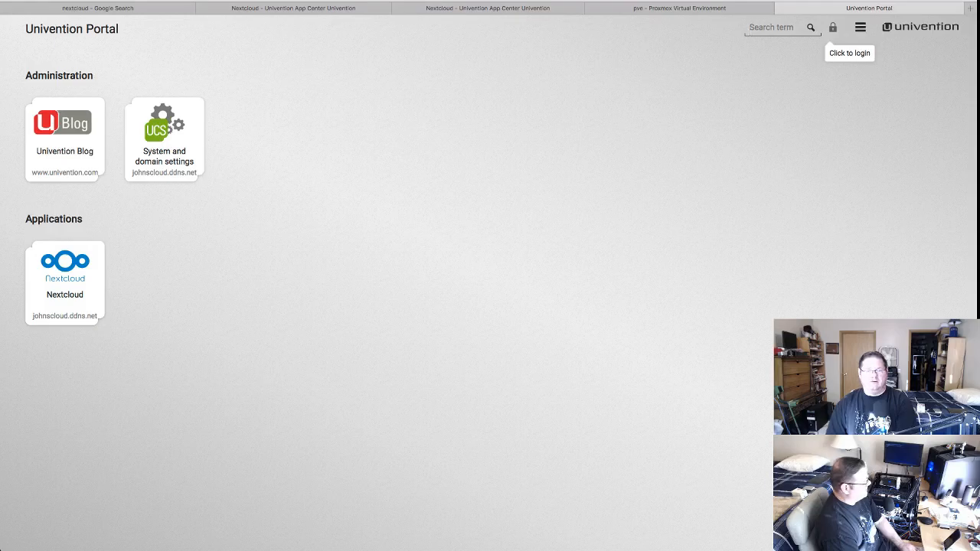
Step: Sign in on the UCS login page as Administrator with the account password
{"action": "left_click", "coordinate": [833, 28]}
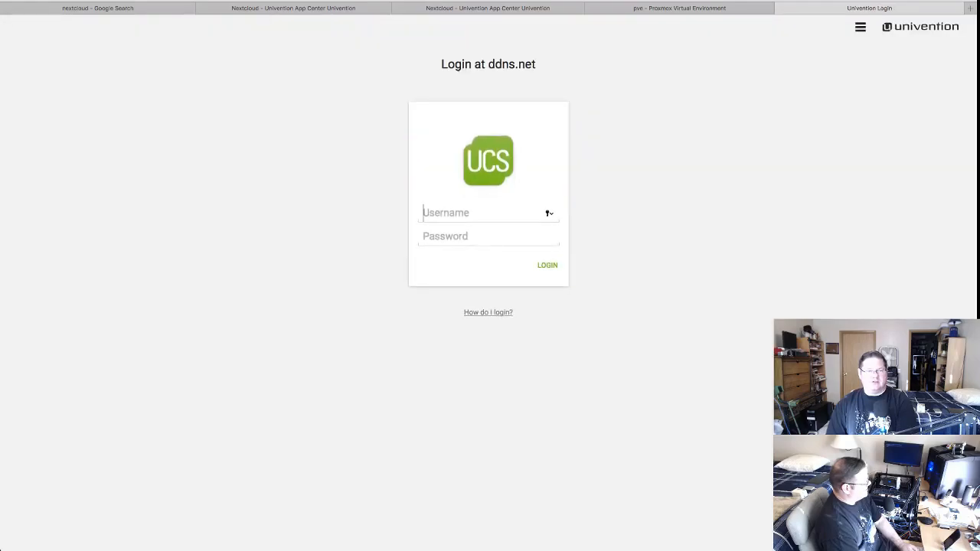
{"action": "type", "text": "Admi"}
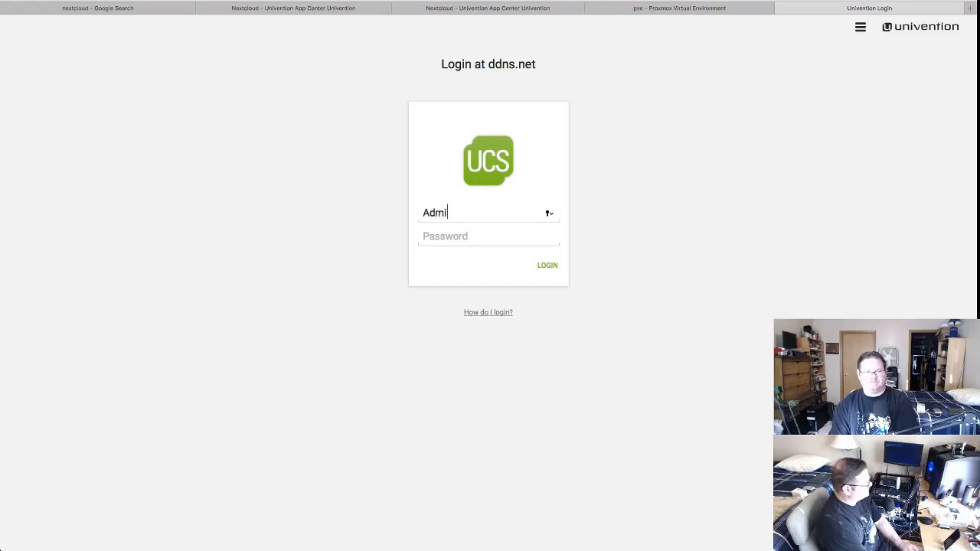
{"action": "type", "text": "nistrator"}
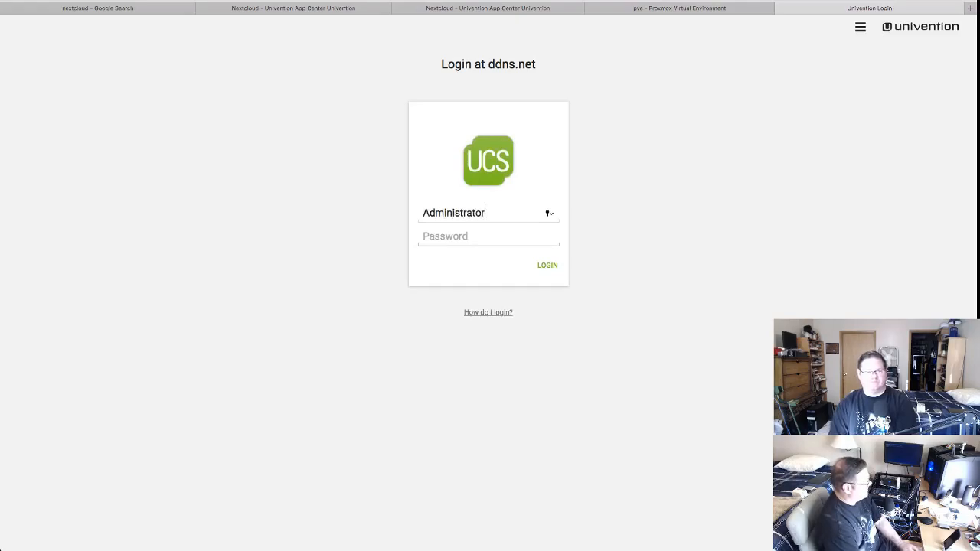
{"action": "key", "text": "Tab"}
{"action": "type", "text": "•••••"}
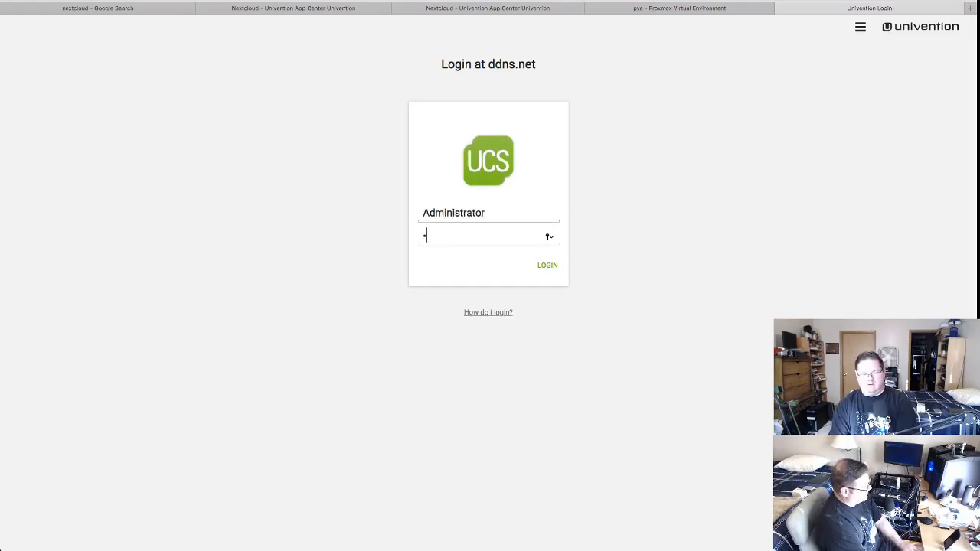
{"action": "type", "text": "•••••••"}
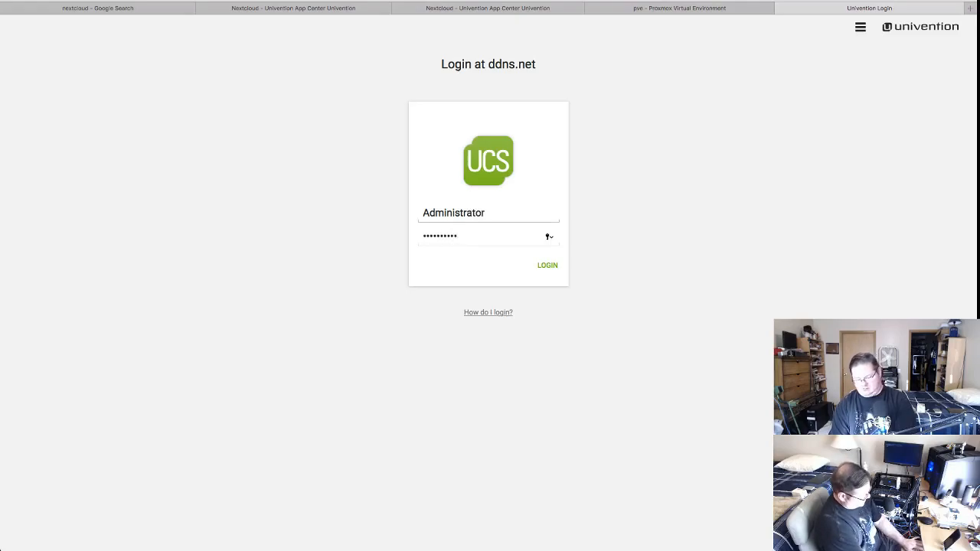
{"action": "key", "text": "Return"}
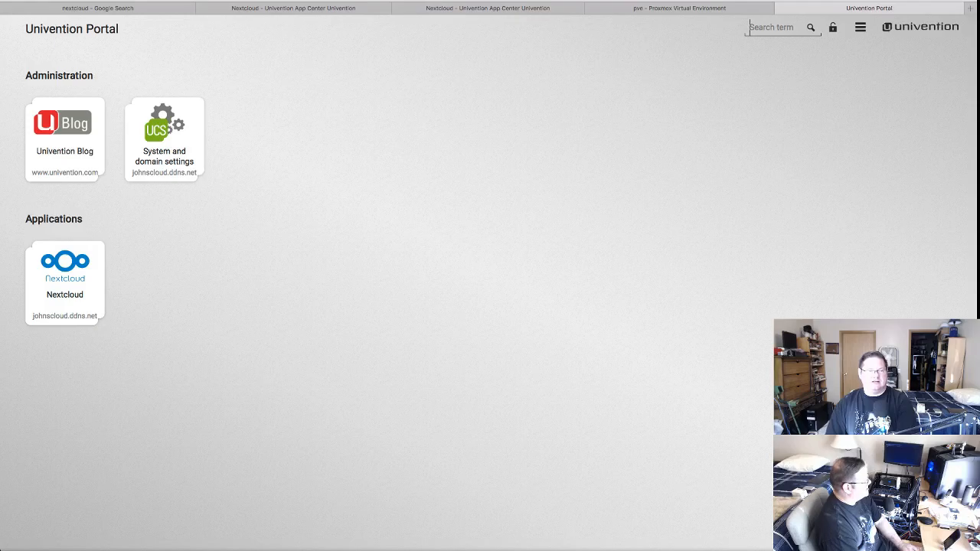
Step: Launch the Nextcloud tile from the Univention Portal's Applications section
{"action": "mouse_move", "coordinate": [164, 139]}
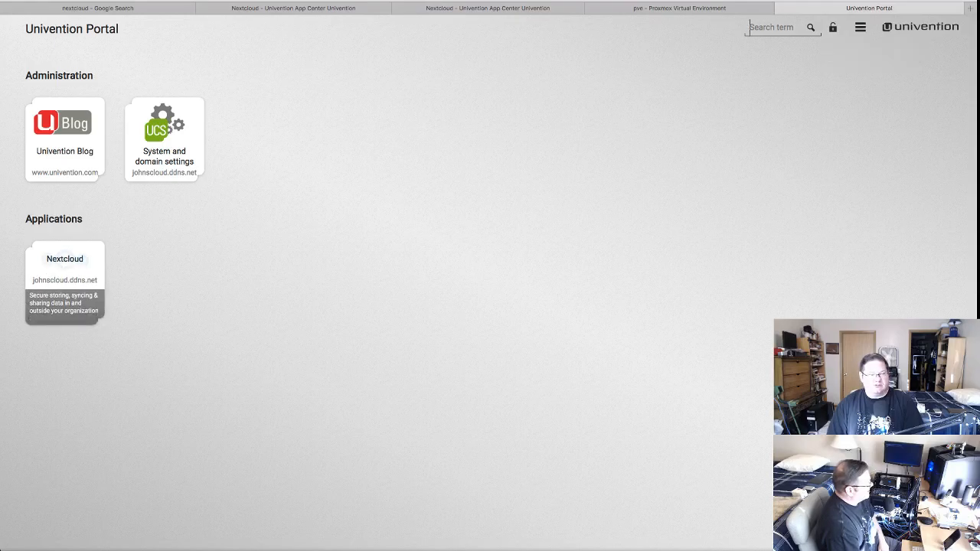
{"action": "left_click", "coordinate": [65, 283]}
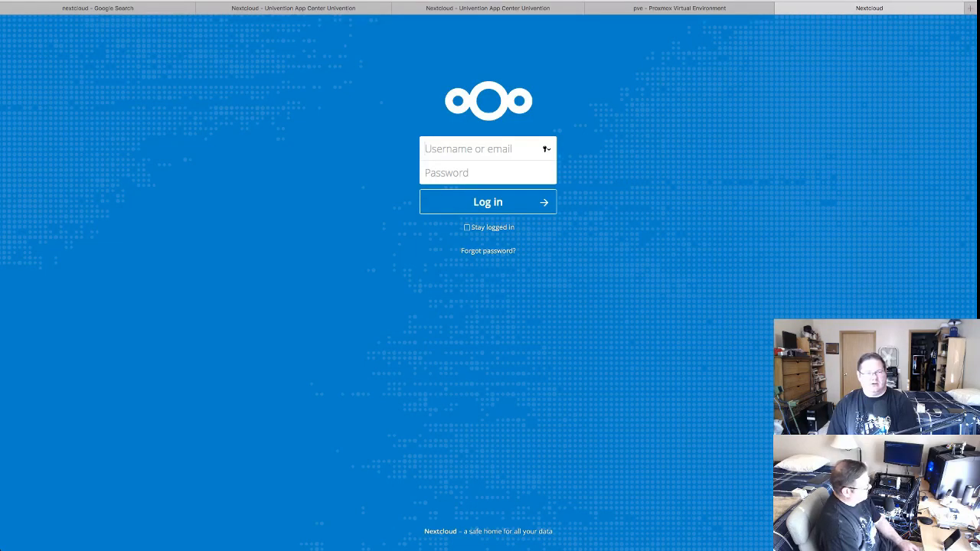
Step: Log in to Nextcloud with the user's username and password, re-entering them after the form resets
{"action": "type", "text": "john"}
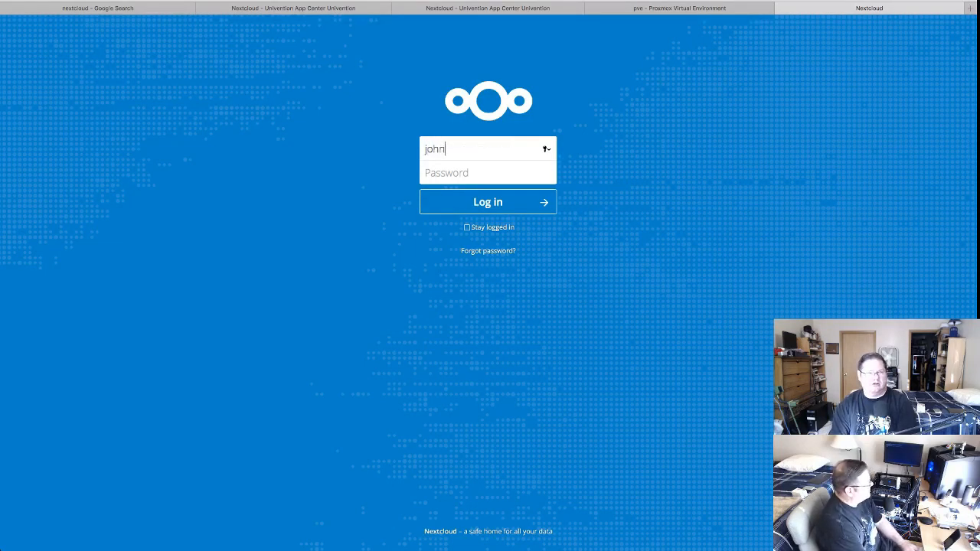
{"action": "key", "text": "Tab"}
{"action": "type", "text": "****"}
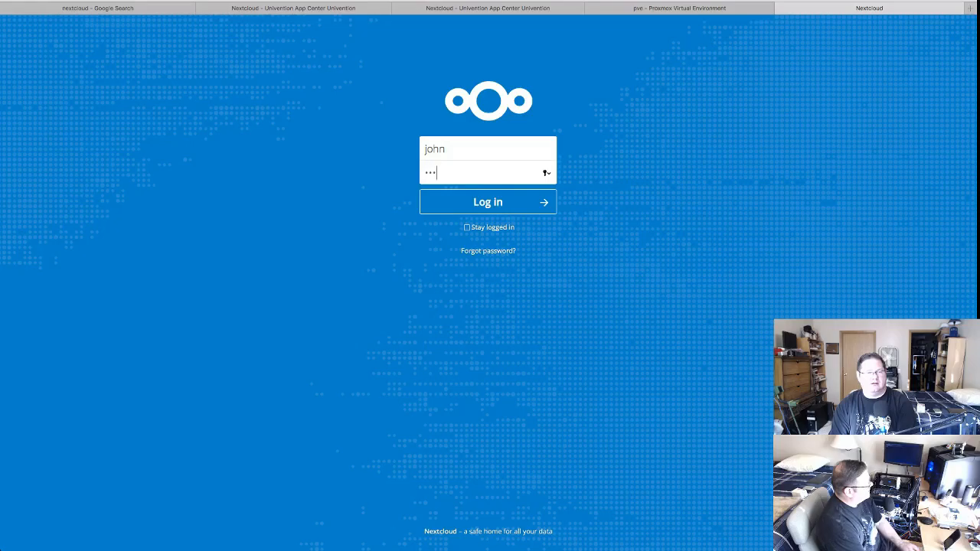
{"action": "type", "text": "****"}
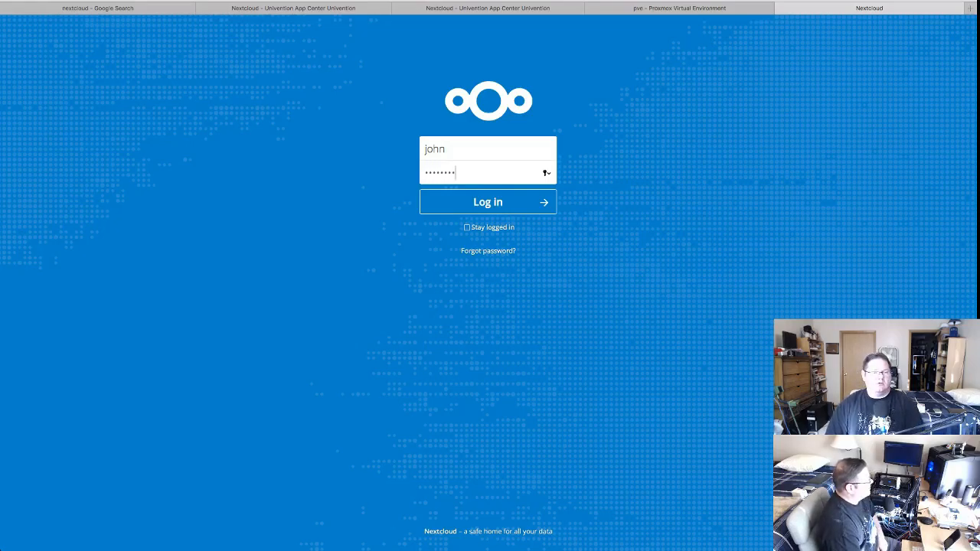
{"action": "key", "text": "Return"}
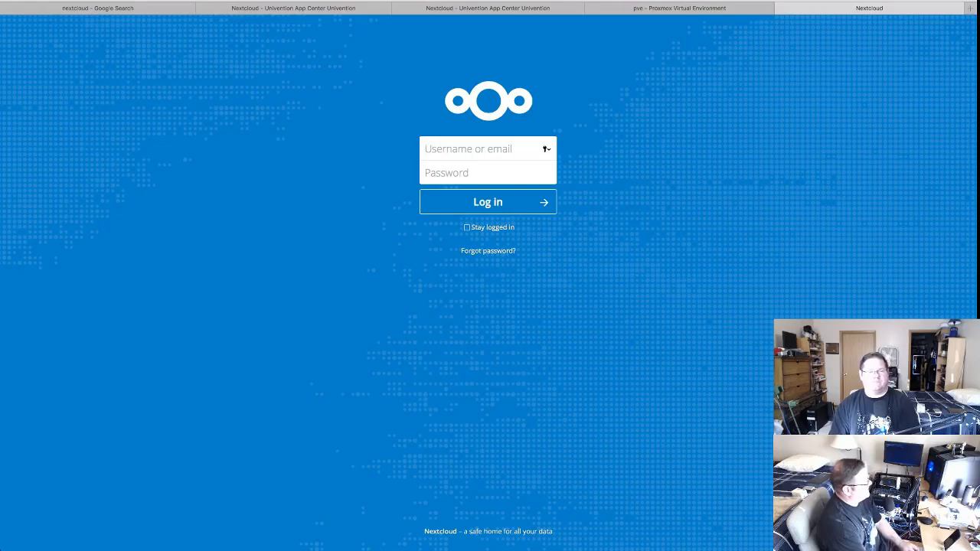
{"action": "type", "text": "john"}
{"action": "key", "text": "Tab"}
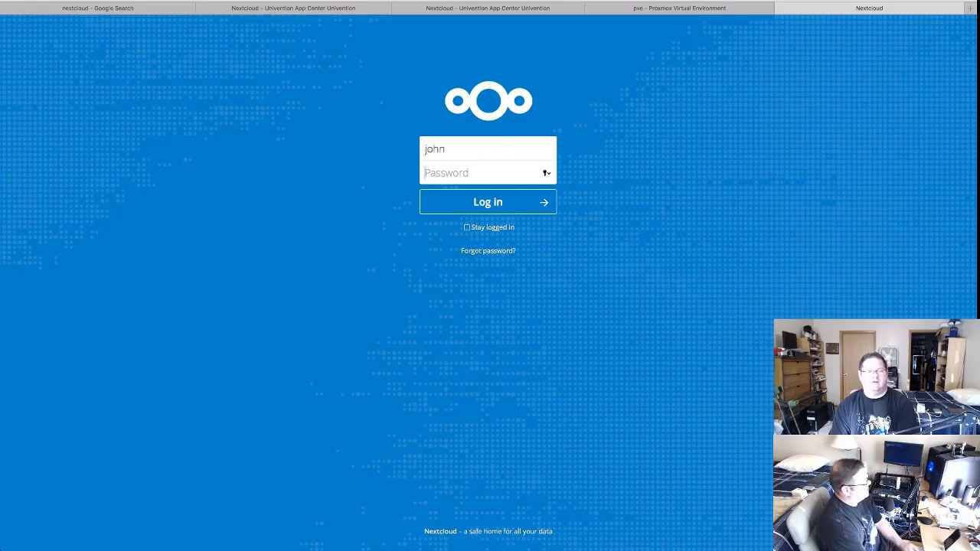
{"action": "type", "text": "****"}
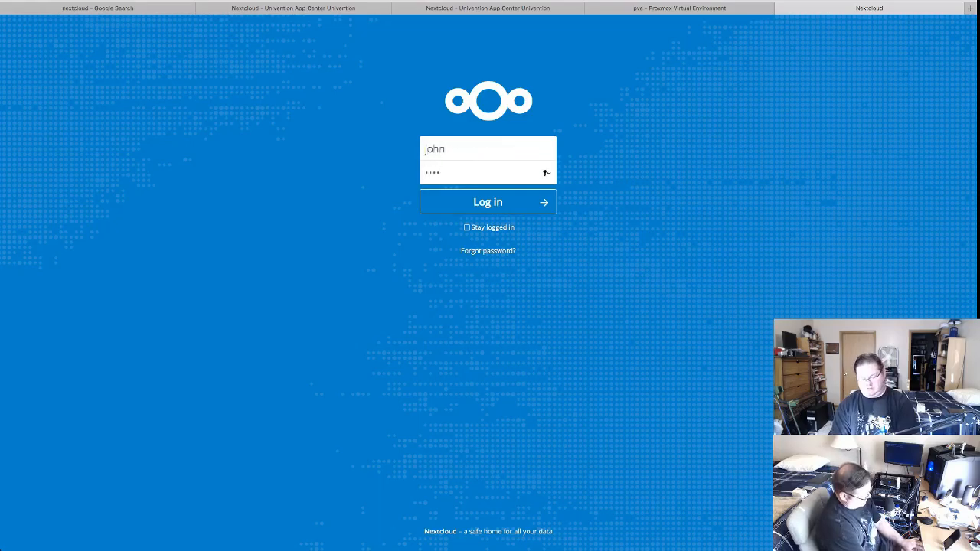
{"action": "type", "text": "****"}
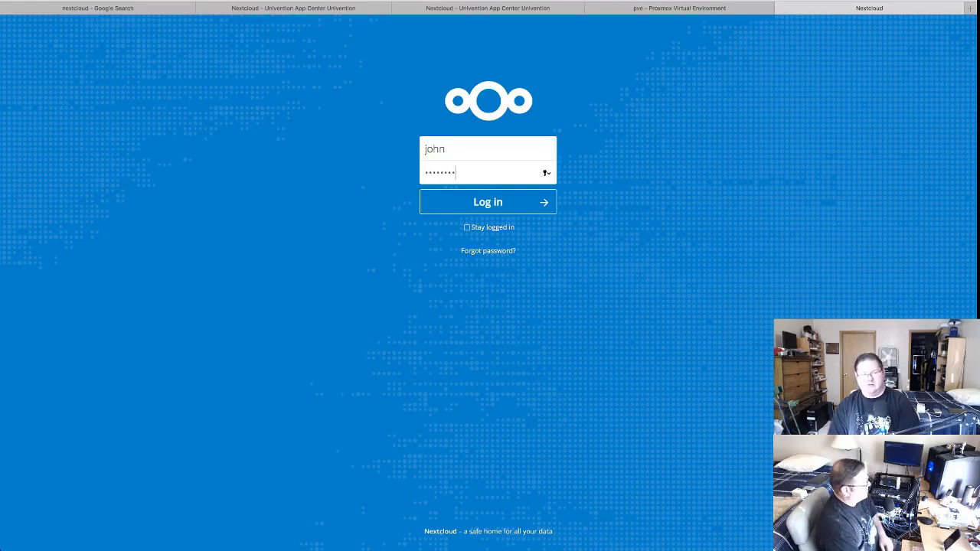
{"action": "key", "text": "Return"}
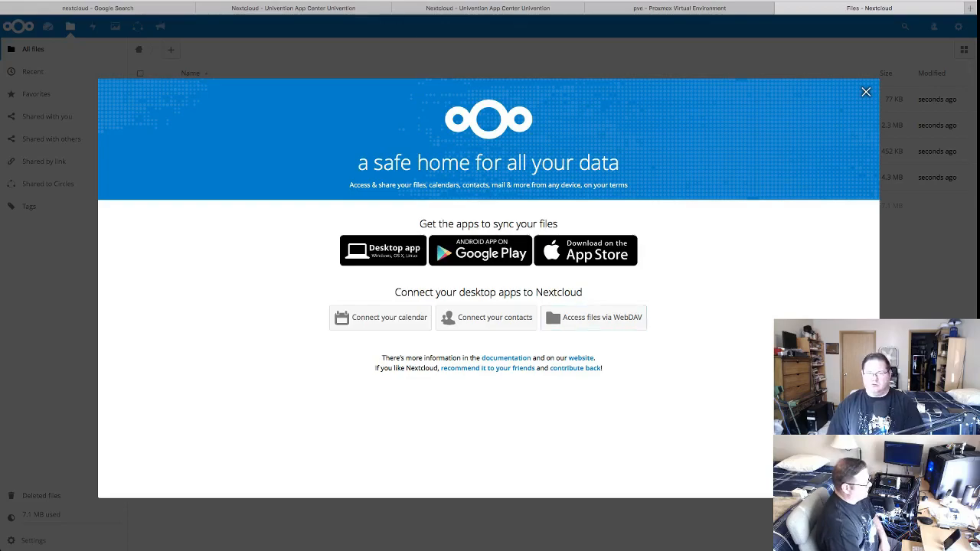
Step: Close the welcome dialog, glance at Dashboard and Gallery, and return to the Files list
{"action": "left_click", "coordinate": [865, 92]}
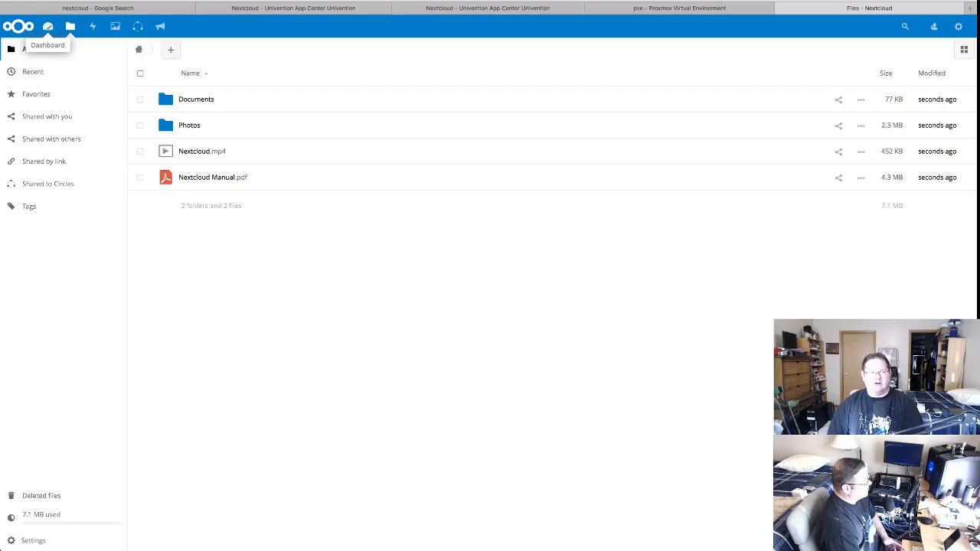
{"action": "left_click", "coordinate": [47, 27]}
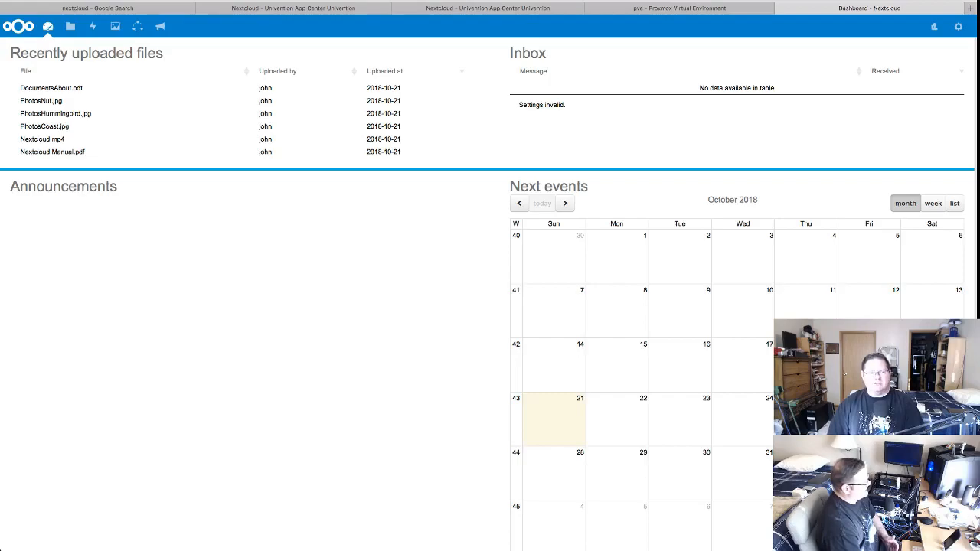
{"action": "left_click", "coordinate": [69, 26]}
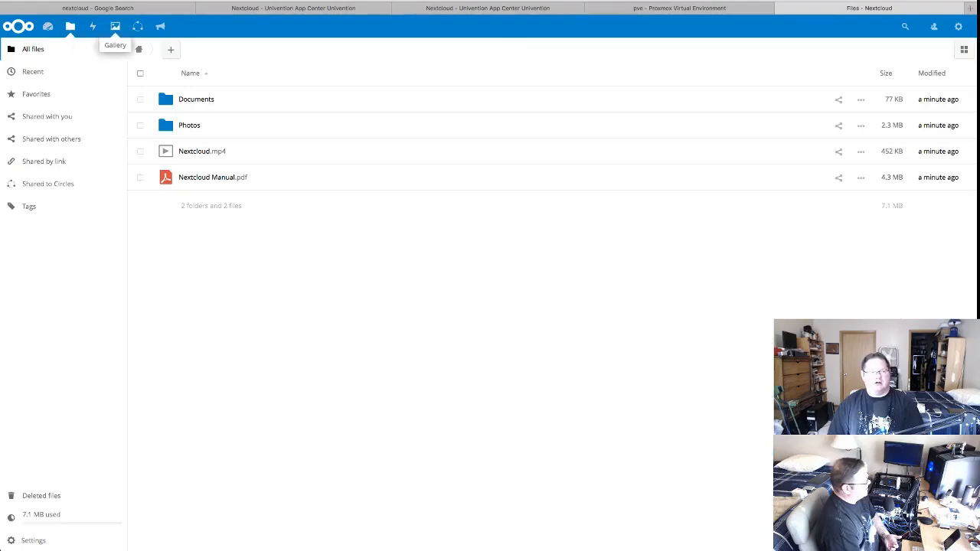
{"action": "left_click", "coordinate": [115, 26]}
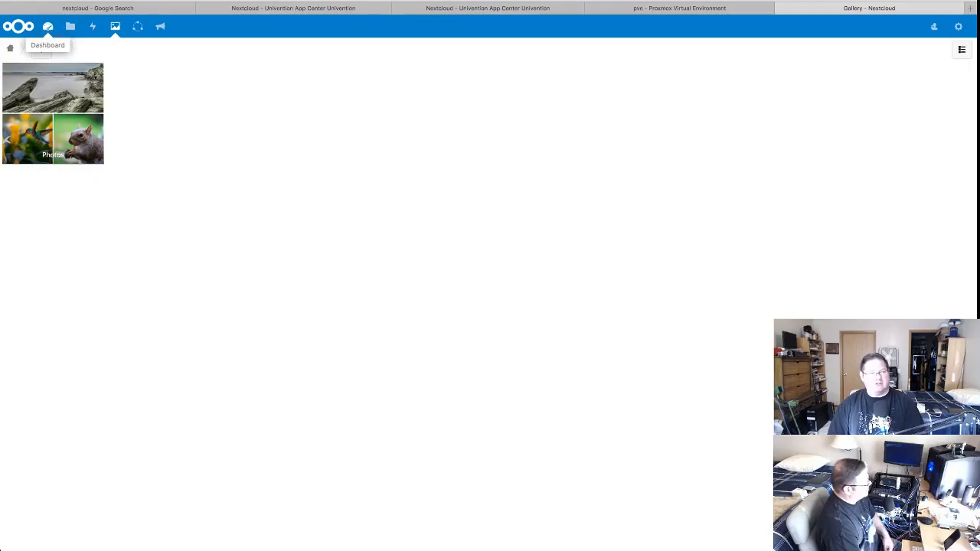
{"action": "left_click", "coordinate": [70, 26]}
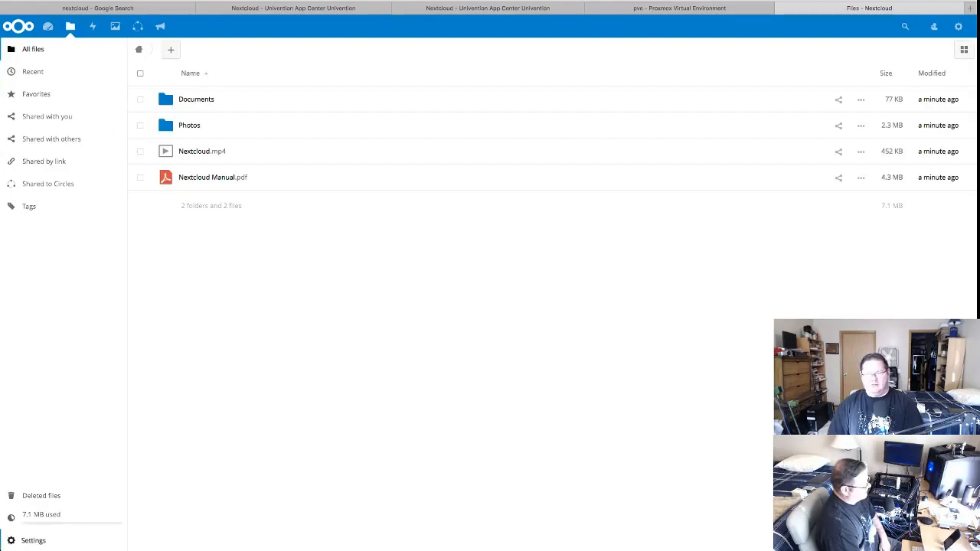
{"action": "left_click", "coordinate": [33, 540]}
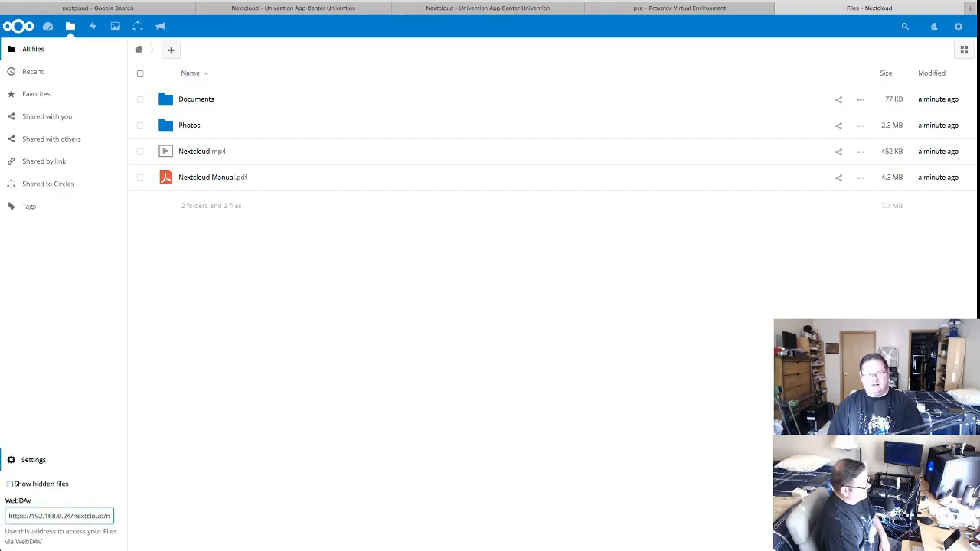
{"action": "left_click_drag", "start_coordinate": [73, 516], "coordinate": [119, 516]}
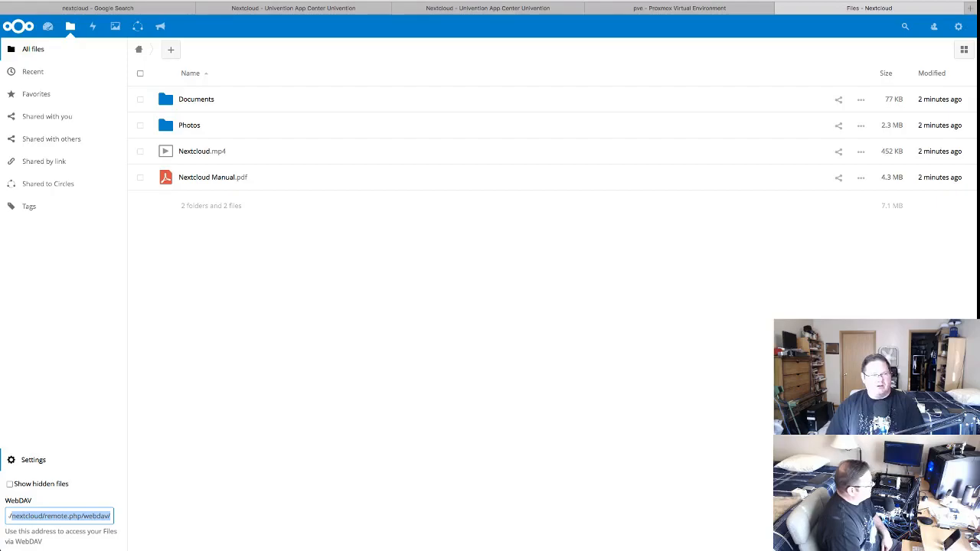
{"action": "left_click", "coordinate": [33, 460]}
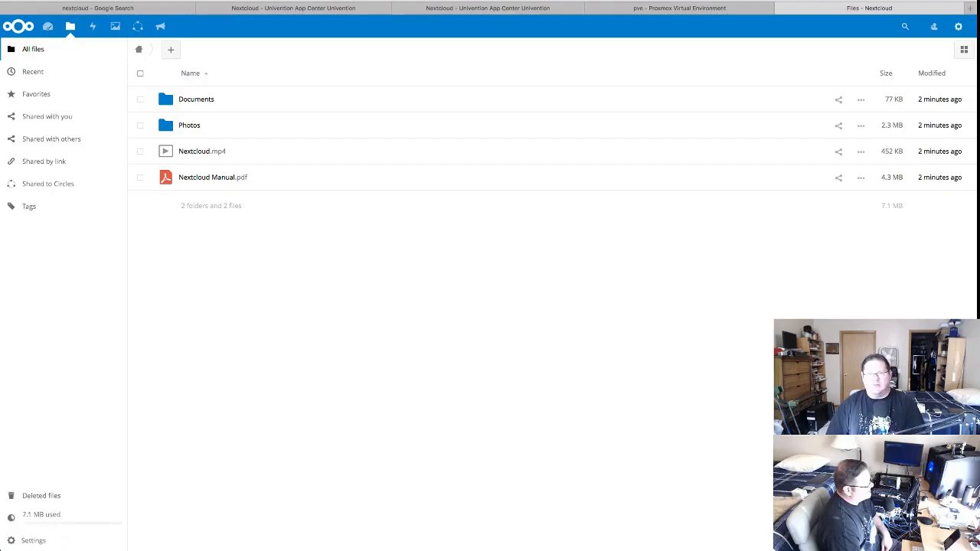
{"action": "left_click", "coordinate": [959, 27]}
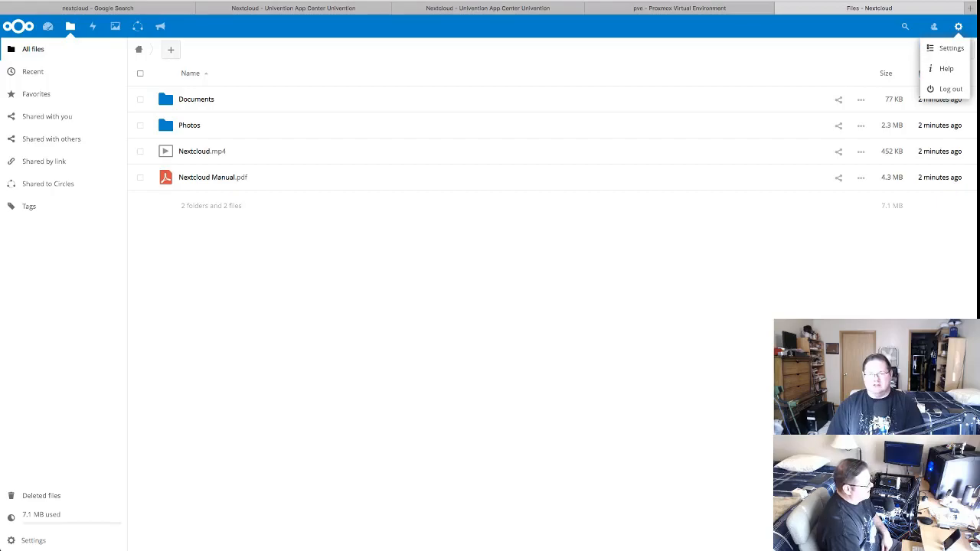
{"action": "left_click", "coordinate": [958, 27]}
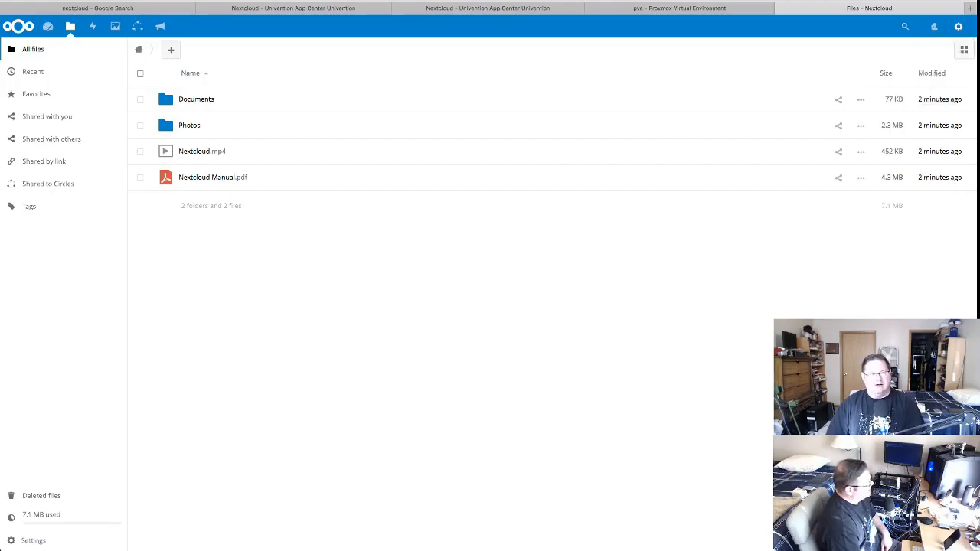